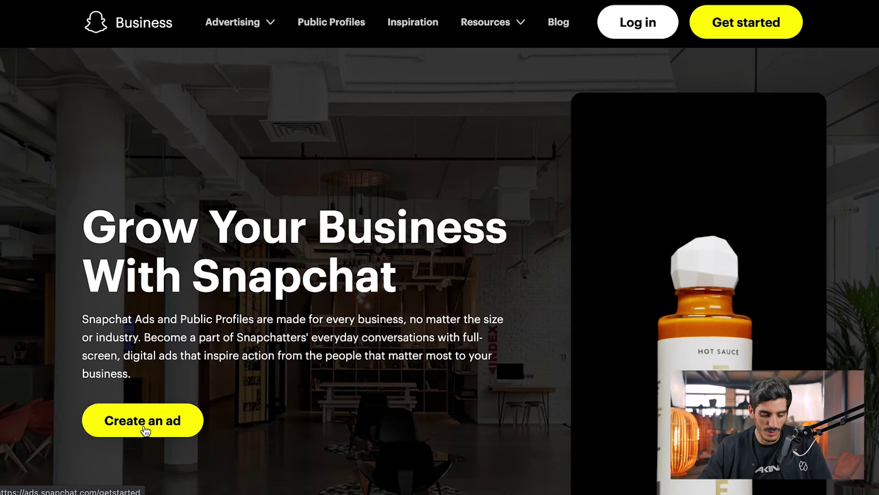
- Open the sign-up form for creating a Snapchat ad and fill in the account holder's first and last name
{"action": "left_click", "coordinate": [145, 430]}
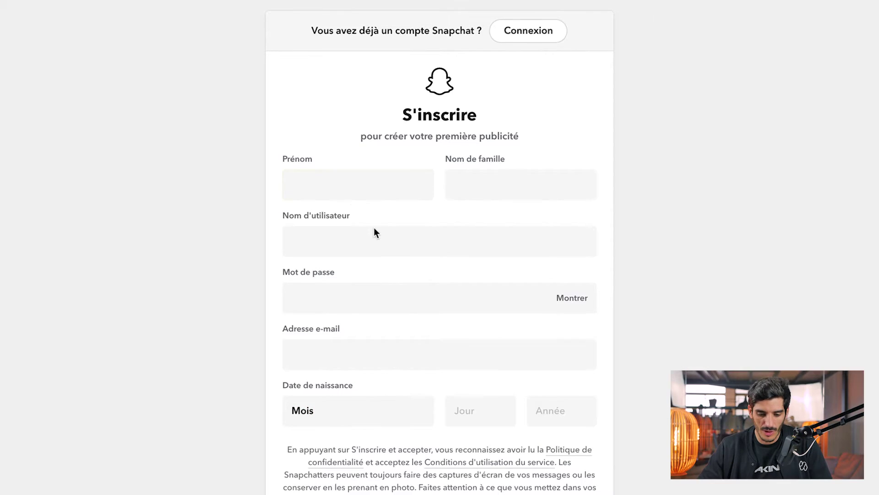
{"action": "left_click", "coordinate": [353, 194]}
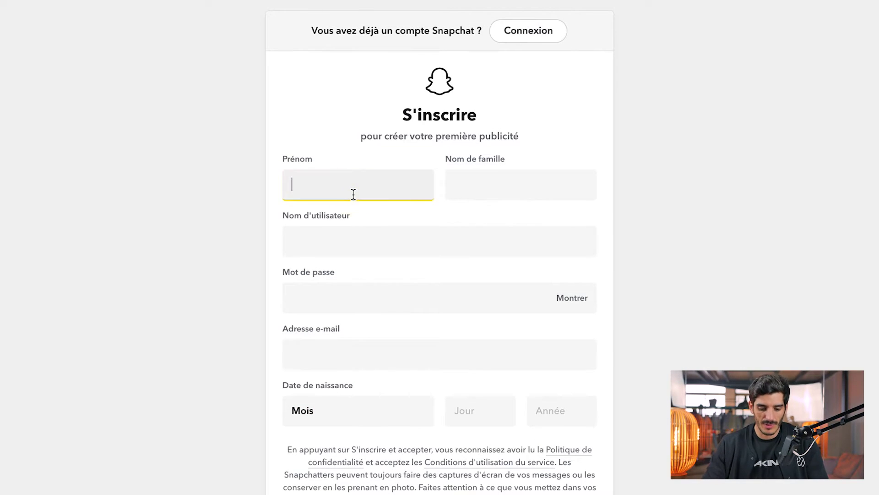
{"action": "type", "text": "b"}
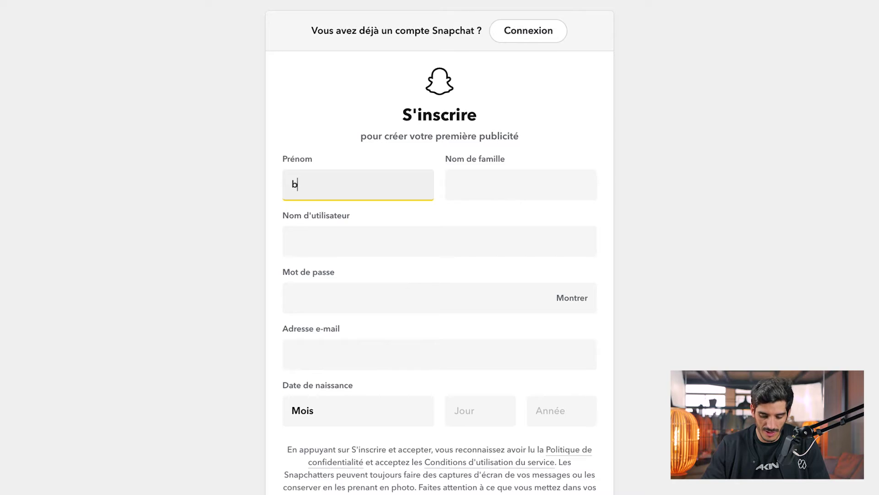
{"action": "type", "text": "ENJ"}
{"action": "key", "text": "BackSpace"}
{"action": "key", "text": "BackSpace"}
{"action": "key", "text": "BackSpace"}
{"action": "key", "text": "BackSpace"}
{"action": "type", "text": "B"}
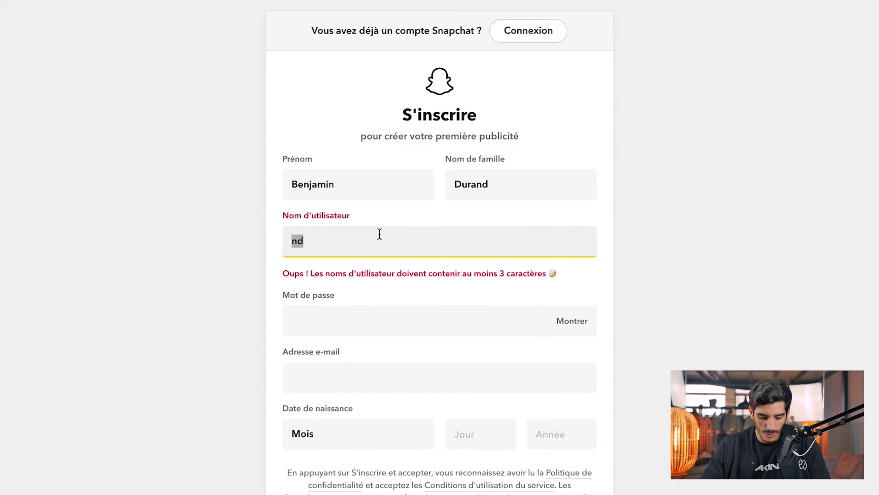
- Set the account's username to Socialdesk
{"action": "type", "text": "Soci"}
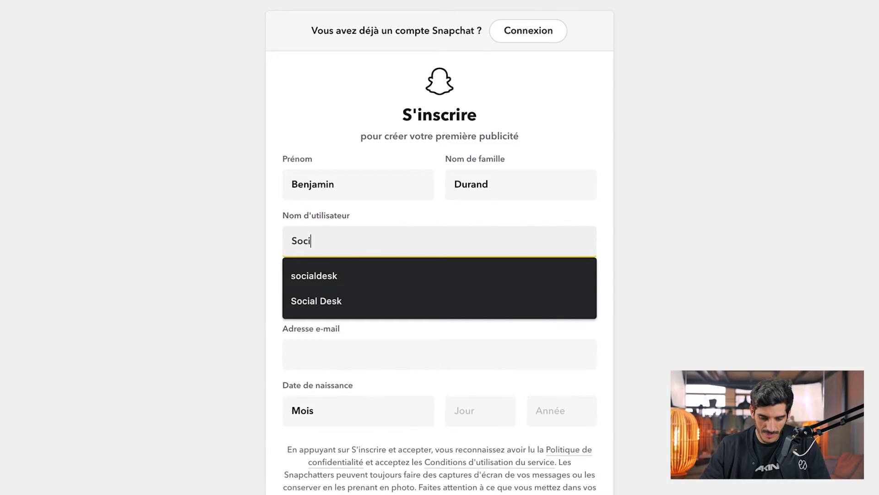
{"action": "key", "text": "Down"}
{"action": "key", "text": "Return"}
{"action": "key", "text": "Tab"}
- Enter the account password, e-mail address and date of birth, and submit the registration
{"action": "type", "text": "••••"}
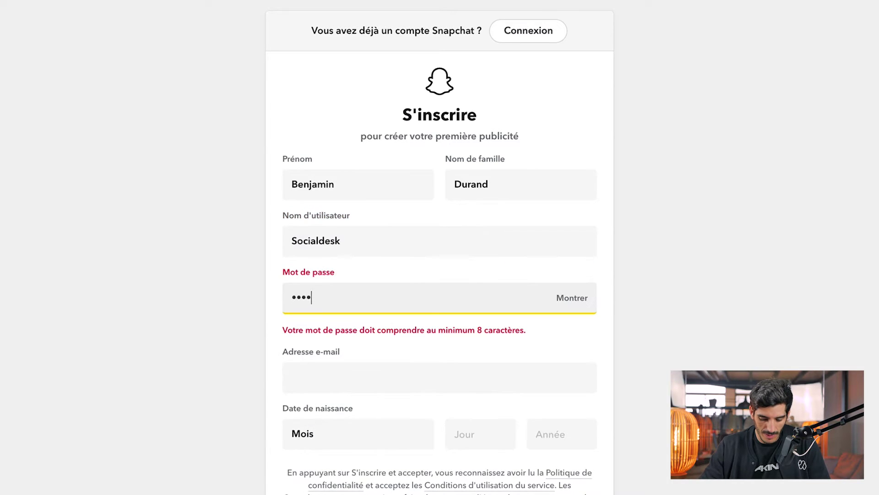
{"action": "type", "text": "•••••••••"}
{"action": "scroll", "coordinate": [465, 298], "scroll_direction": "down", "scroll_amount": 3}
{"action": "left_click", "coordinate": [465, 298]}
{"action": "left_click", "coordinate": [379, 310]}
{"action": "left_click", "coordinate": [379, 311]}
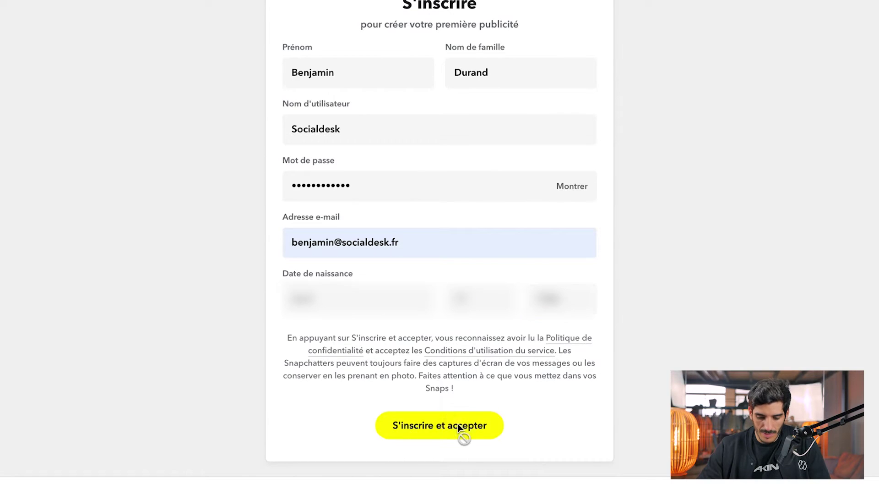
{"action": "left_click", "coordinate": [458, 424]}
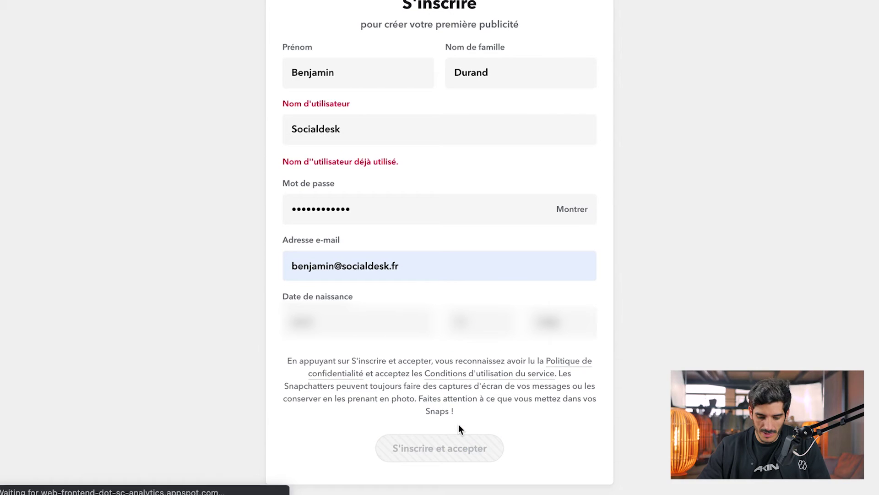
- Add "demo" to the username and submit the registration again
{"action": "left_click", "coordinate": [381, 133]}
{"action": "type", "text": "demo"}
{"action": "left_click", "coordinate": [435, 426]}
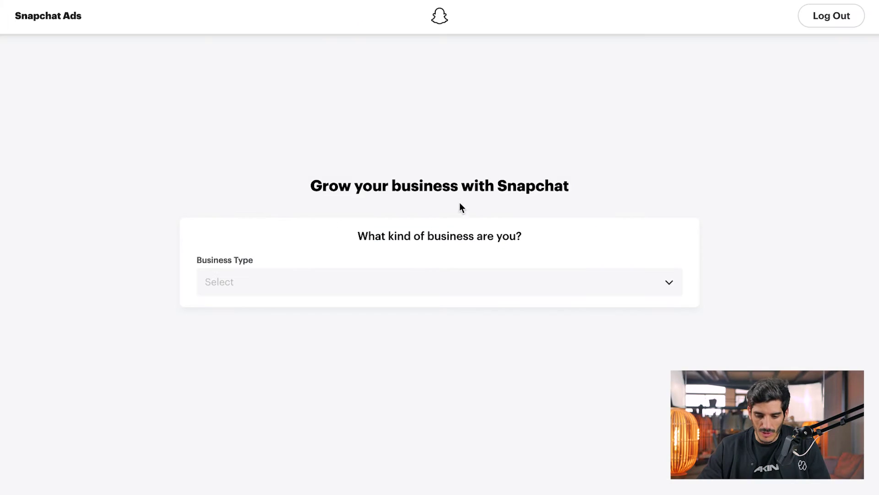
- Choose Agency as the business type and select the Create an Ad option
{"action": "left_click", "coordinate": [491, 281]}
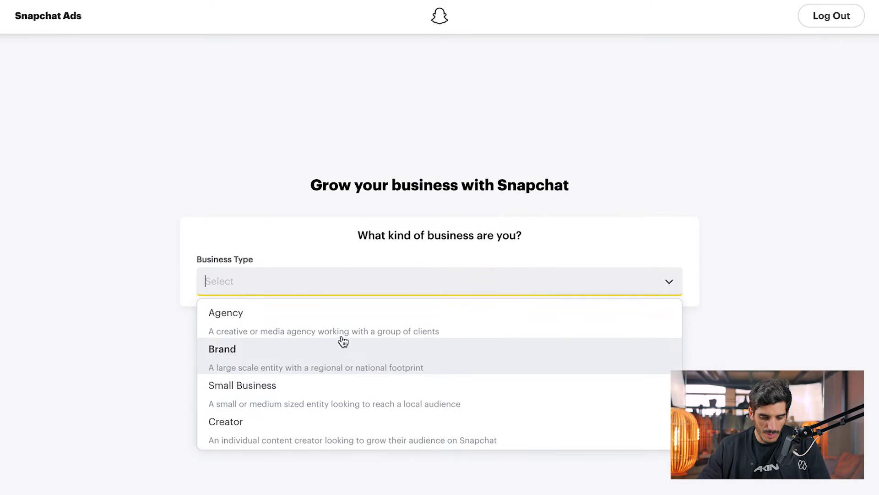
{"action": "left_click", "coordinate": [354, 332]}
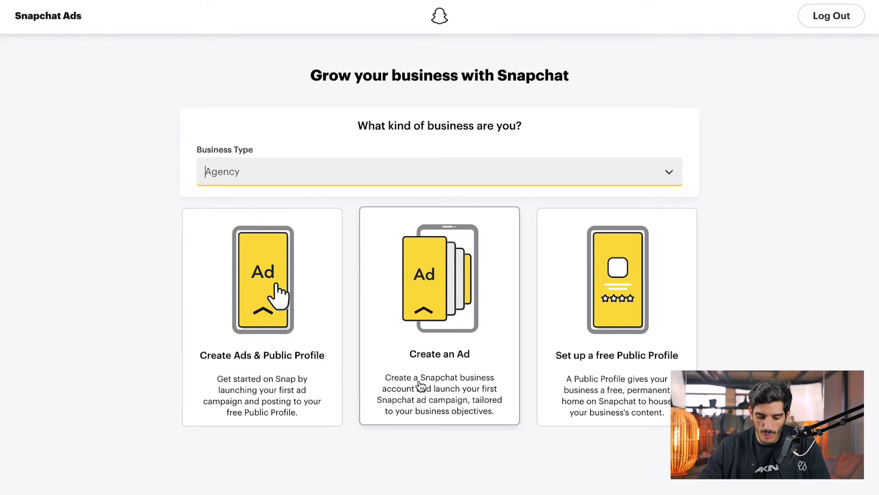
{"action": "left_click", "coordinate": [448, 373]}
- Enter Socialdesk as the business name and continue the Ads Manager setup
{"action": "left_click", "coordinate": [381, 300]}
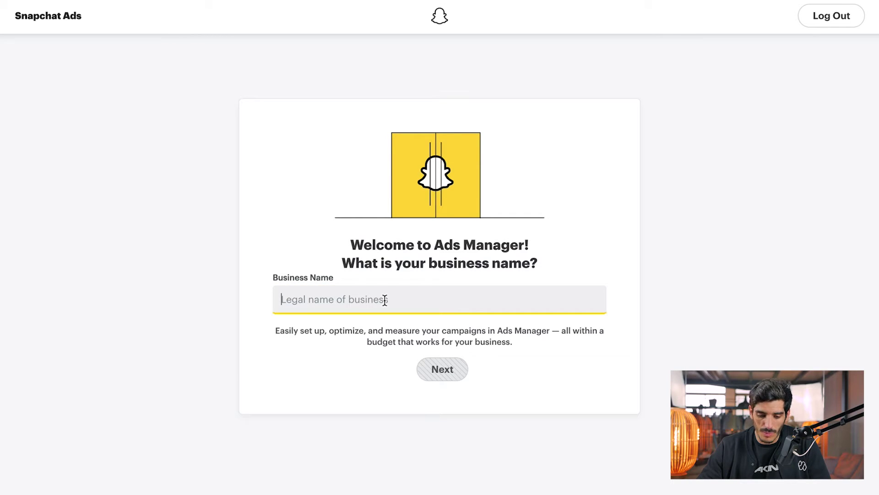
{"action": "type", "text": "S"}
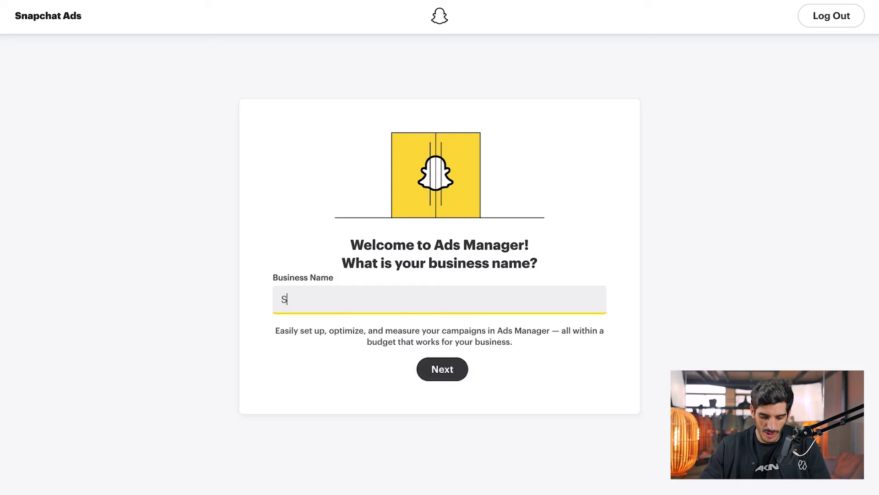
{"action": "type", "text": "ocialdesk"}
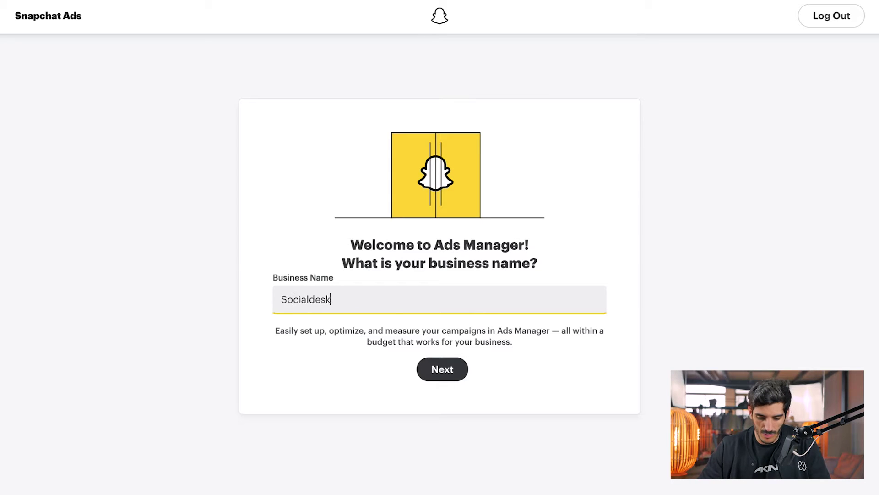
{"action": "left_click", "coordinate": [441, 380]}
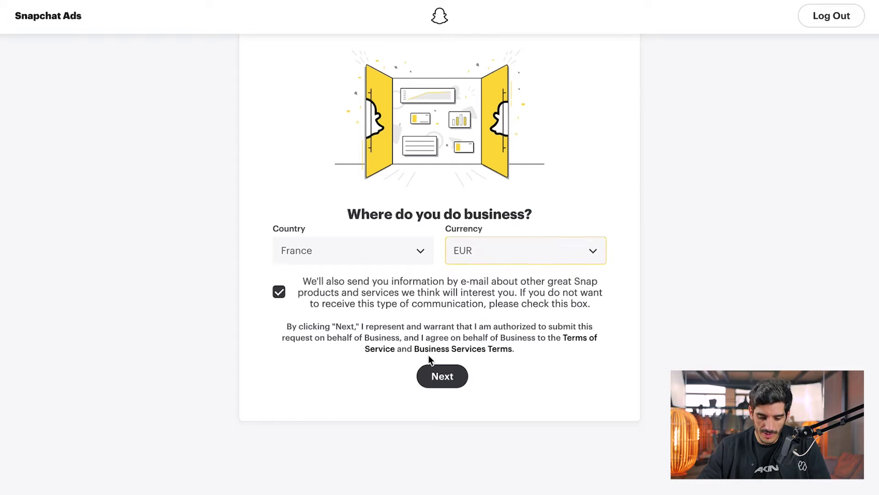
- Accept France and EUR as the business country and currency, and decline the free credits offer for now
{"action": "left_click", "coordinate": [442, 377]}
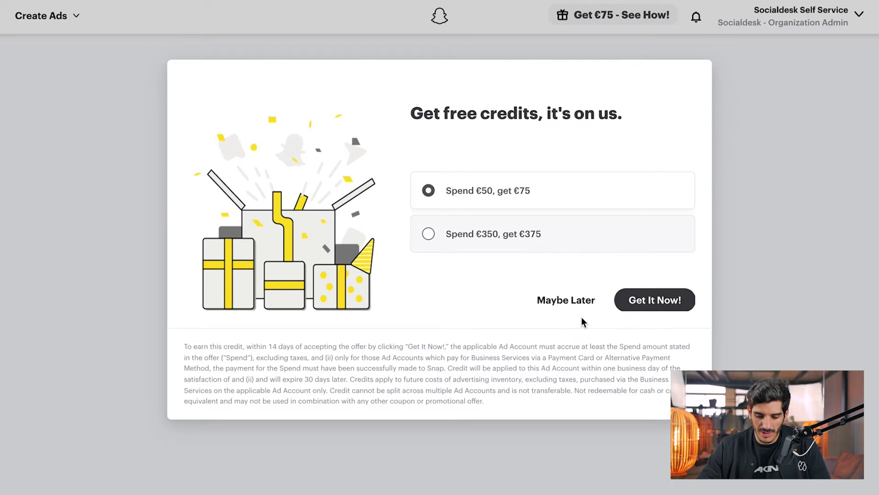
{"action": "left_click", "coordinate": [568, 302]}
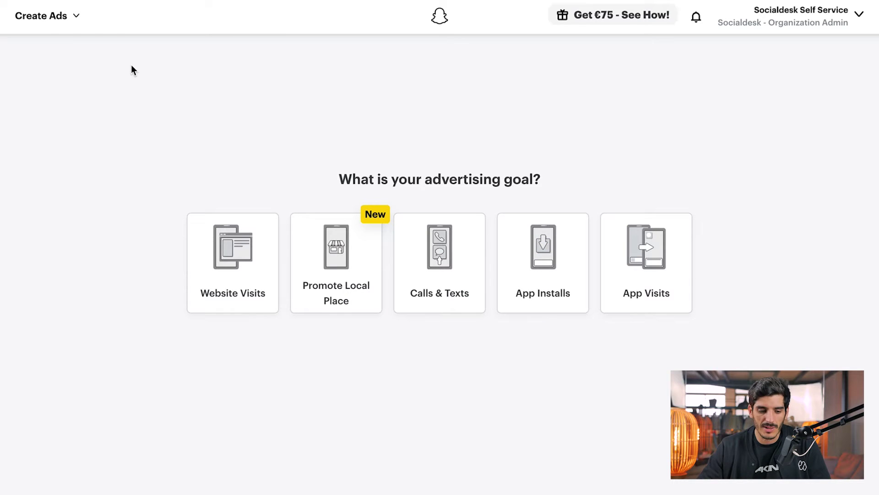
- Open the organization's Business Details and postpone entering the VAT/Tax ID
{"action": "left_click", "coordinate": [57, 22]}
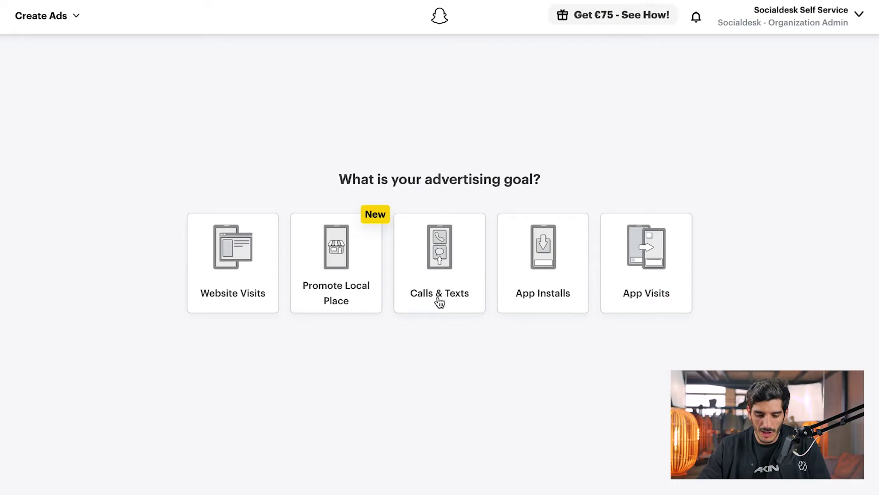
{"action": "left_click", "coordinate": [36, 27]}
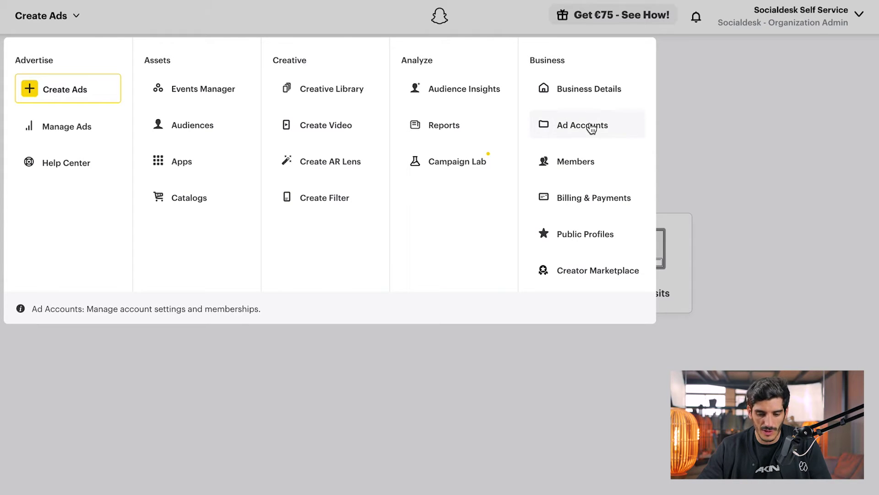
{"action": "left_click", "coordinate": [54, 15]}
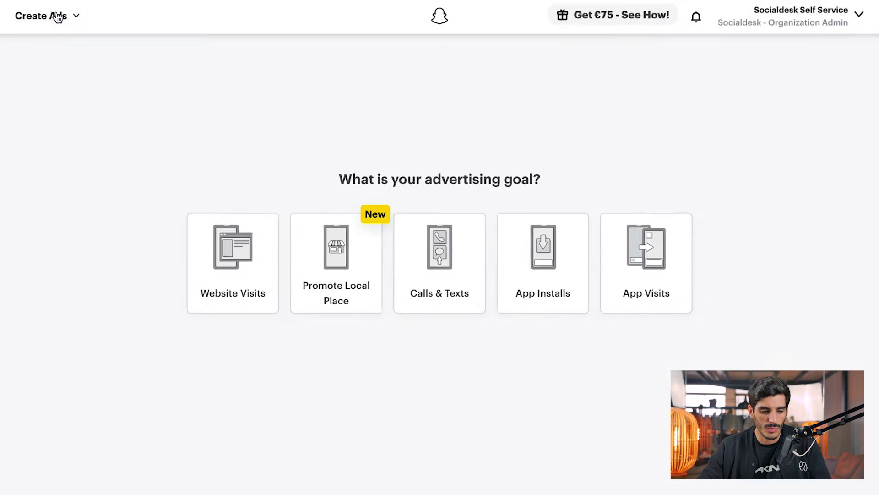
{"action": "left_click", "coordinate": [56, 15]}
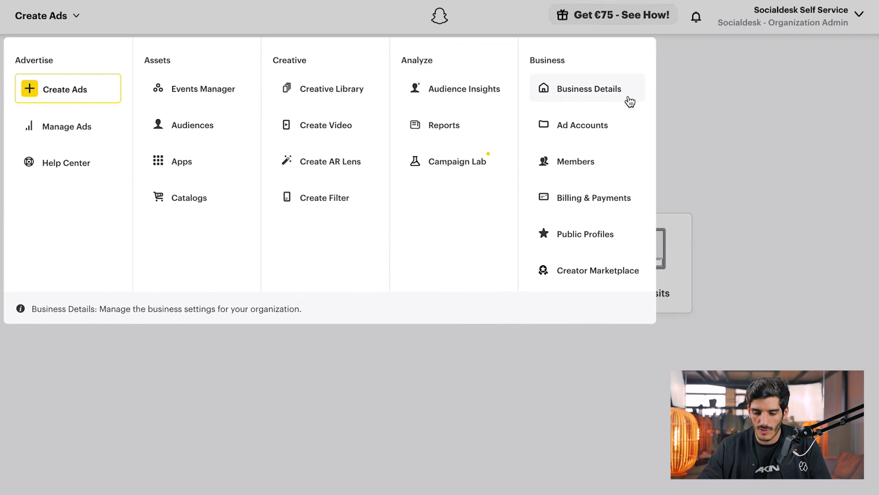
{"action": "left_click", "coordinate": [591, 91]}
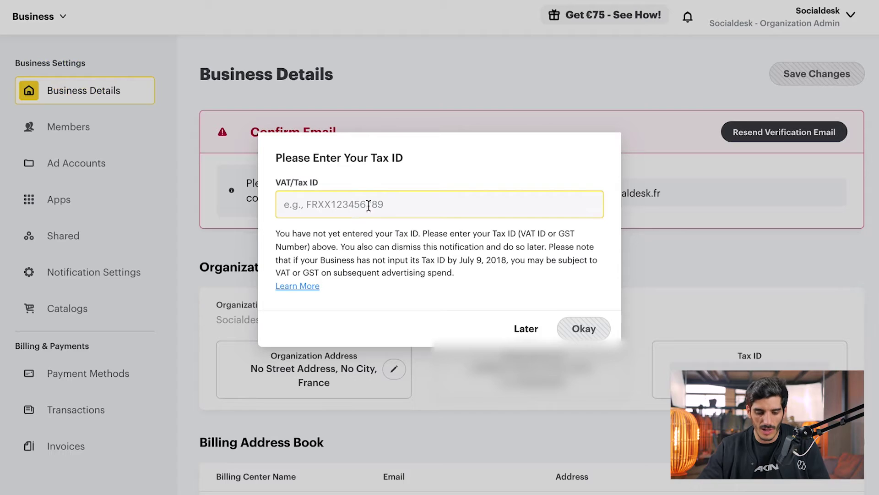
{"action": "left_click", "coordinate": [389, 199]}
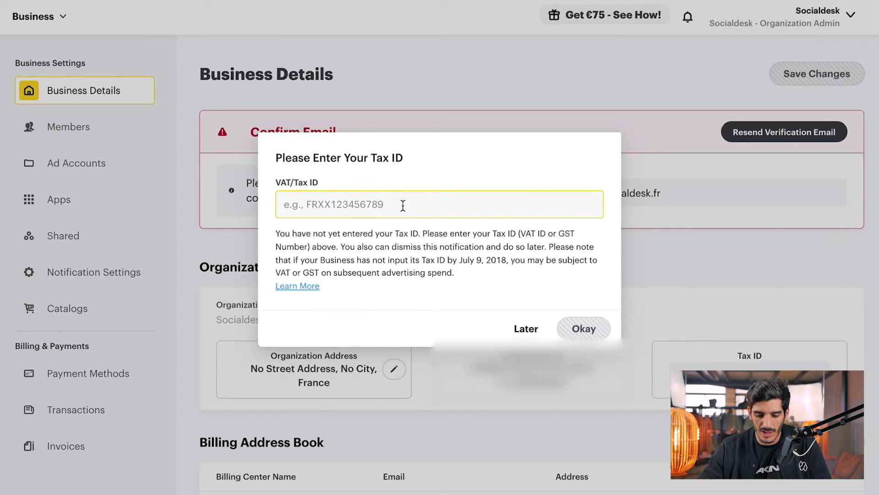
{"action": "left_click", "coordinate": [526, 329]}
- Fill in the organization address from a saved address, choose the state/province and save it
{"action": "scroll", "coordinate": [362, 195], "scroll_direction": "down", "scroll_amount": 1}
{"action": "scroll", "coordinate": [362, 196], "scroll_direction": "up", "scroll_amount": 1}
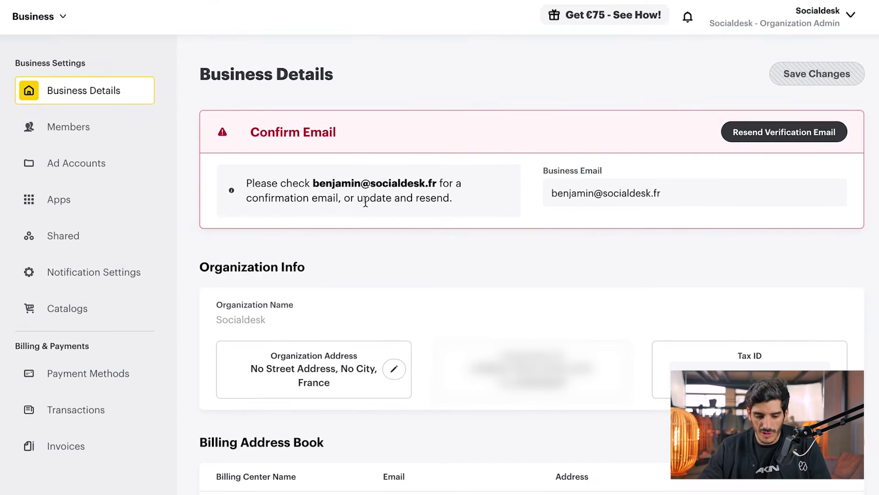
{"action": "scroll", "coordinate": [364, 200], "scroll_direction": "down", "scroll_amount": 5}
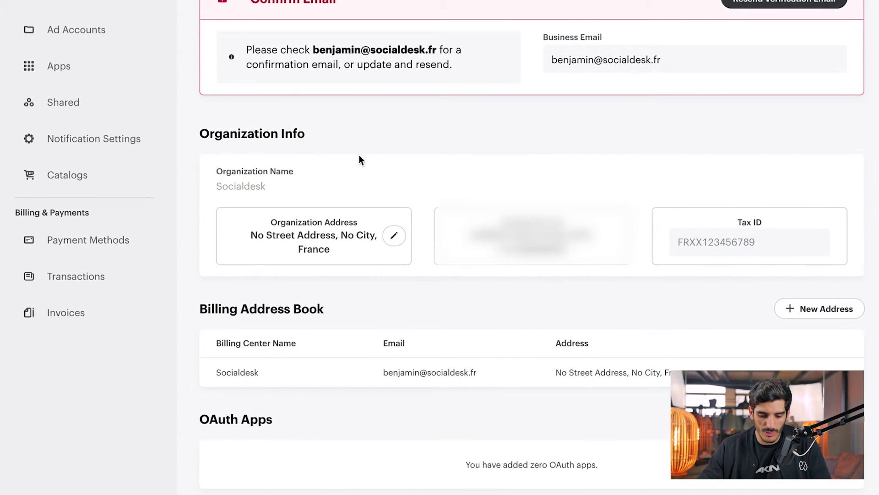
{"action": "left_click", "coordinate": [394, 235]}
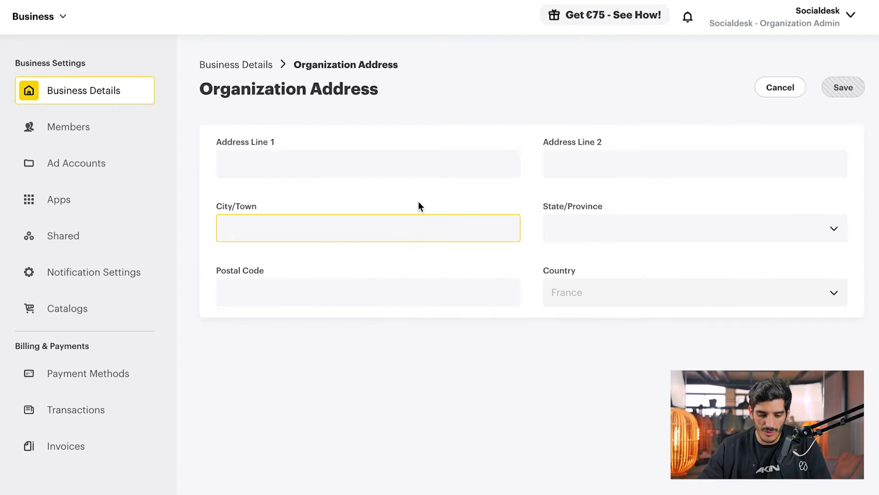
{"action": "left_click", "coordinate": [357, 168]}
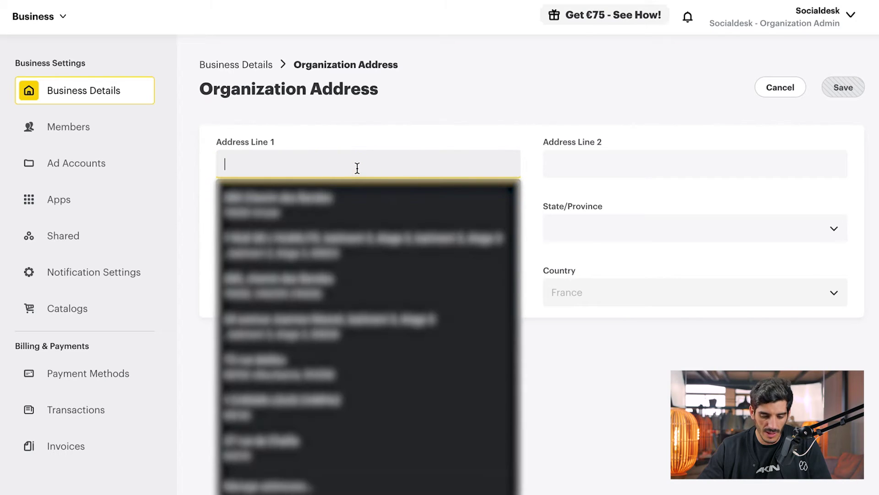
{"action": "left_click", "coordinate": [359, 320]}
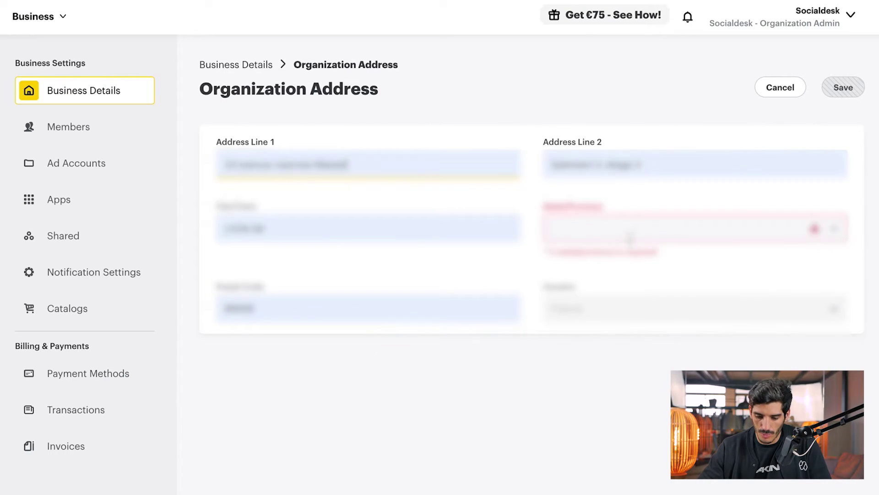
{"action": "left_click", "coordinate": [634, 232]}
{"action": "left_click", "coordinate": [635, 275]}
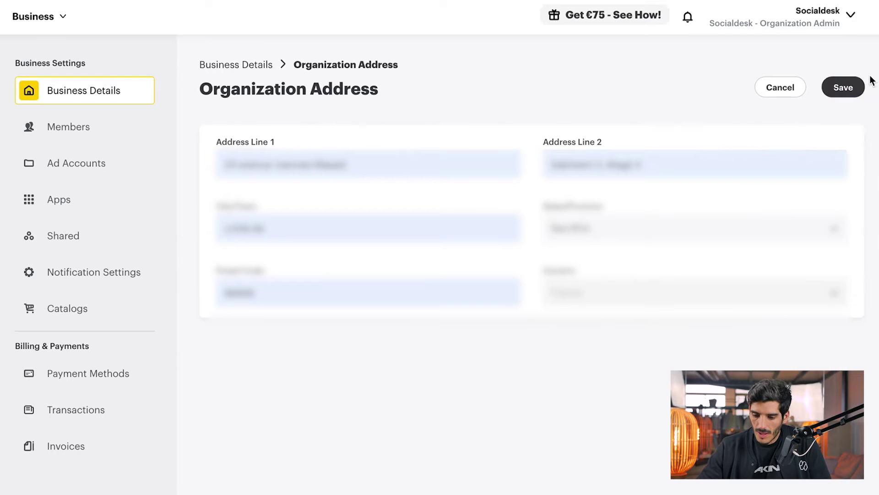
{"action": "left_click", "coordinate": [851, 93]}
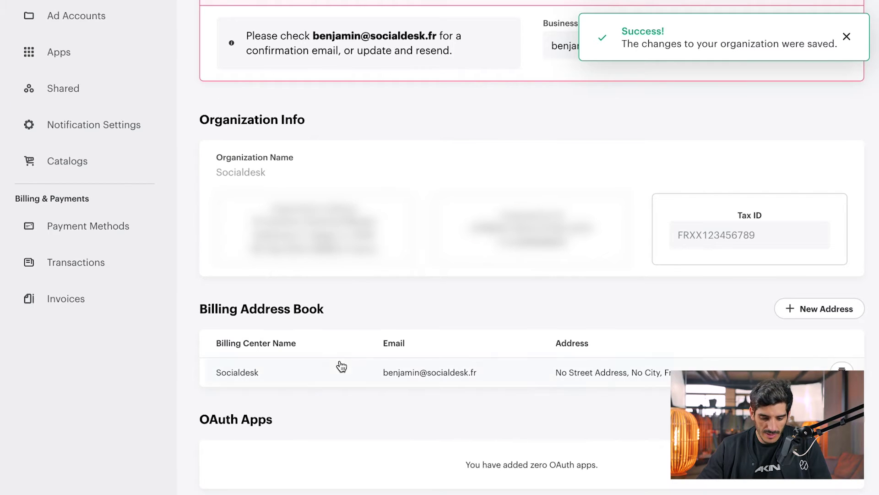
{"action": "left_click", "coordinate": [632, 374]}
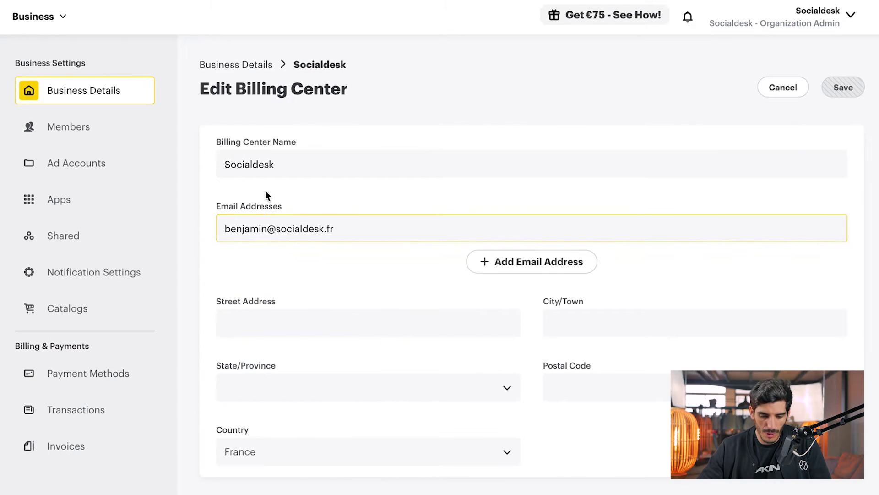
{"action": "double_click", "coordinate": [309, 170]}
{"action": "key", "text": "BackSpace"}
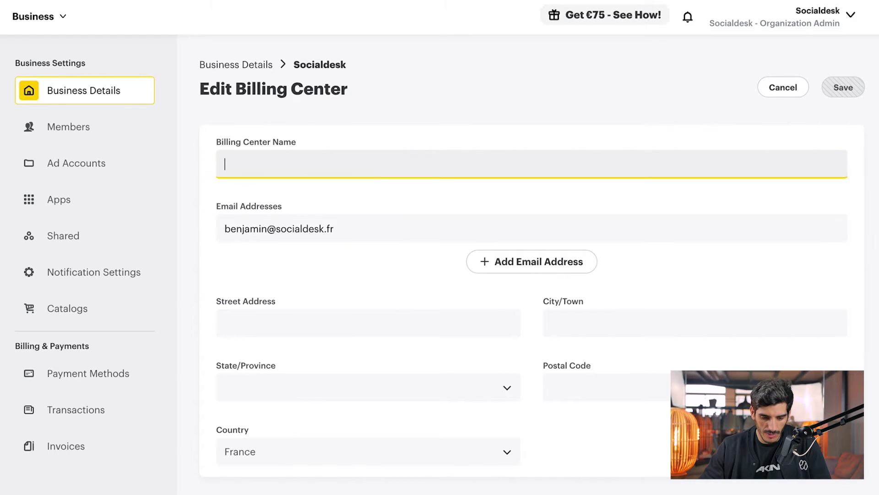
{"action": "type", "text": "Socialdesk"}
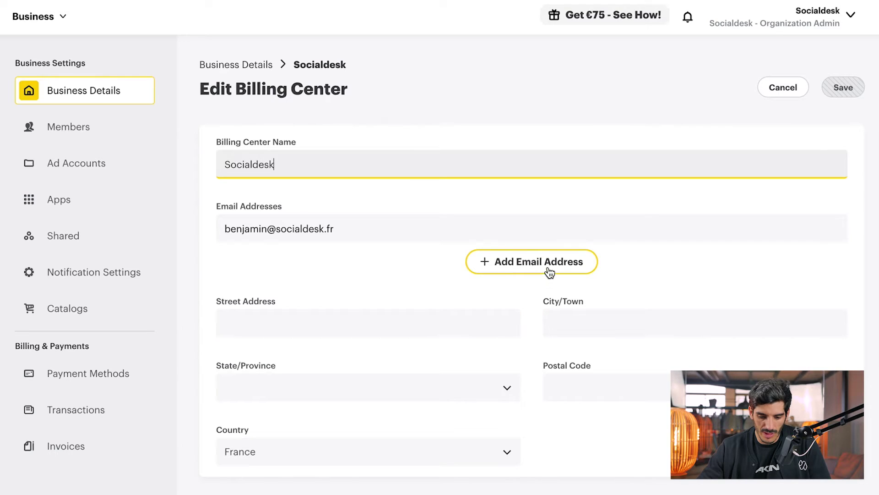
{"action": "left_click", "coordinate": [255, 65]}
- Open the Members page of the business settings
{"action": "scroll", "coordinate": [360, 329], "scroll_direction": "down", "scroll_amount": 3}
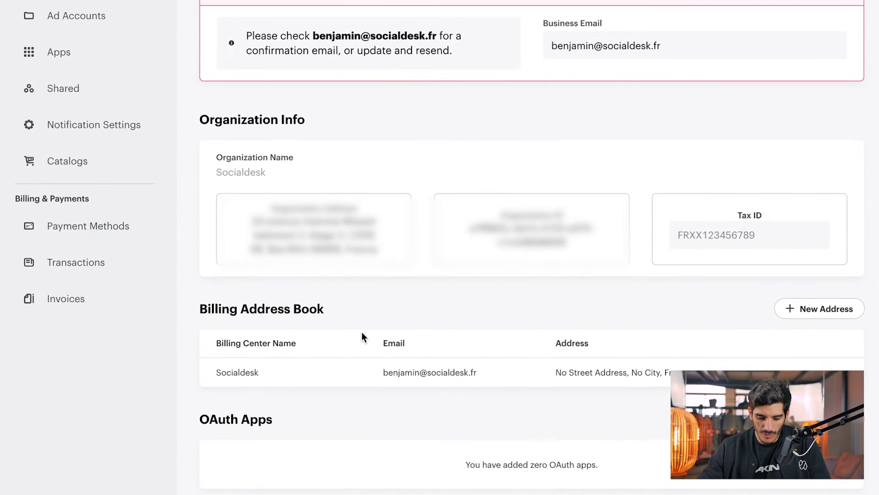
{"action": "scroll", "coordinate": [198, 218], "scroll_direction": "up", "scroll_amount": 3}
{"action": "left_click", "coordinate": [82, 133]}
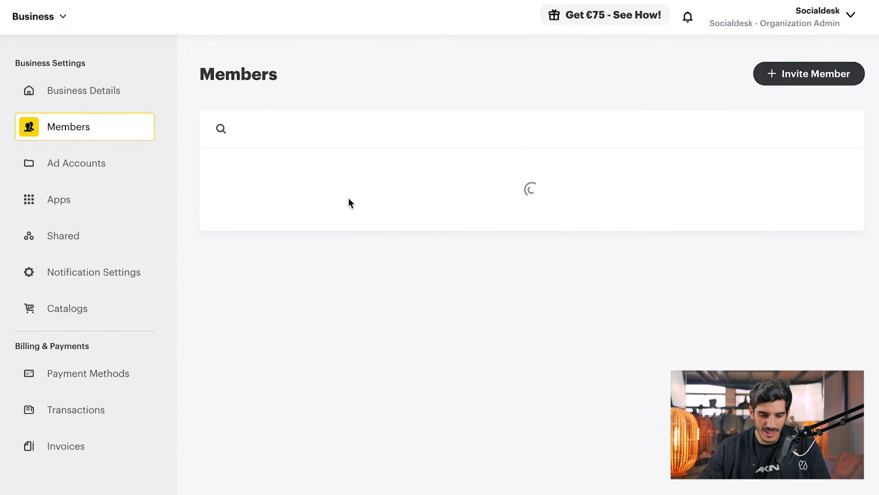
- Review the roles Member, Business Admin and Organization Admin in a new member invitation, and close it without inviting anyone
{"action": "left_click", "coordinate": [837, 80]}
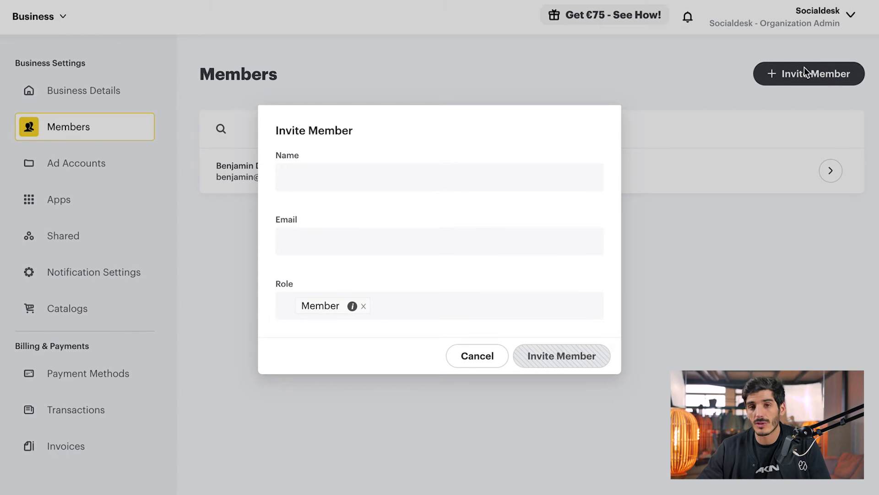
{"action": "left_click", "coordinate": [443, 178]}
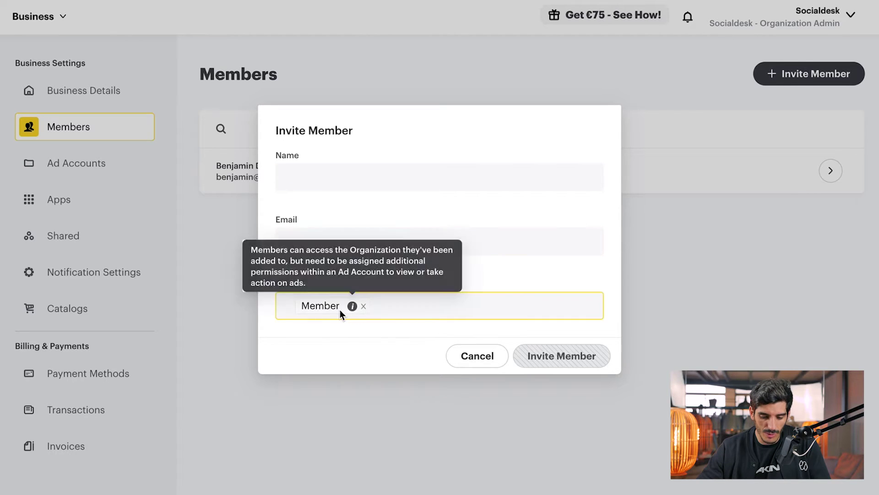
{"action": "left_click", "coordinate": [404, 308]}
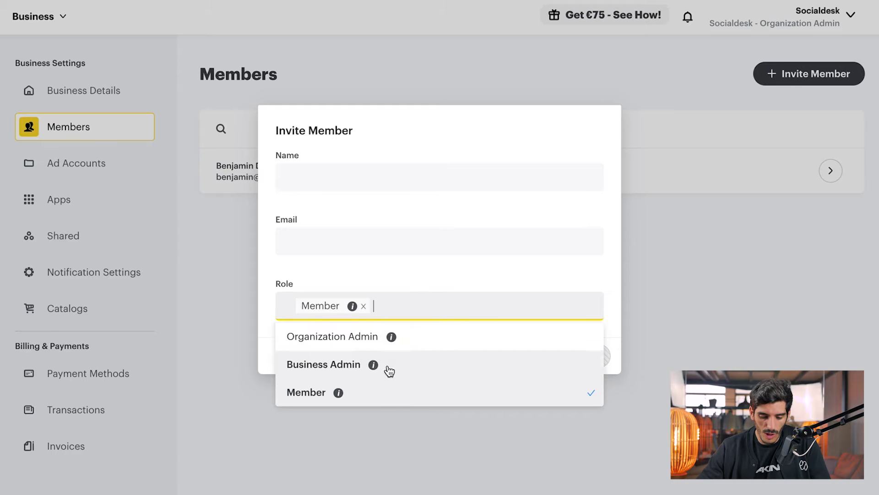
{"action": "mouse_move", "coordinate": [339, 396]}
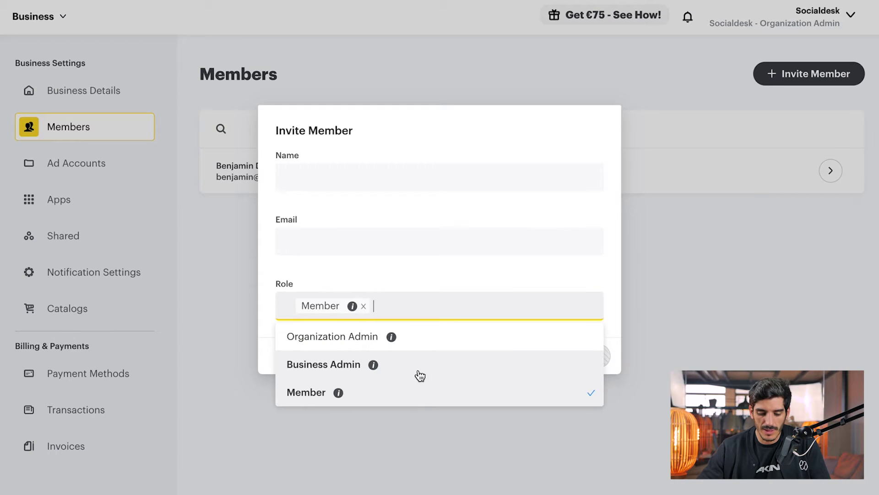
{"action": "mouse_move", "coordinate": [376, 368]}
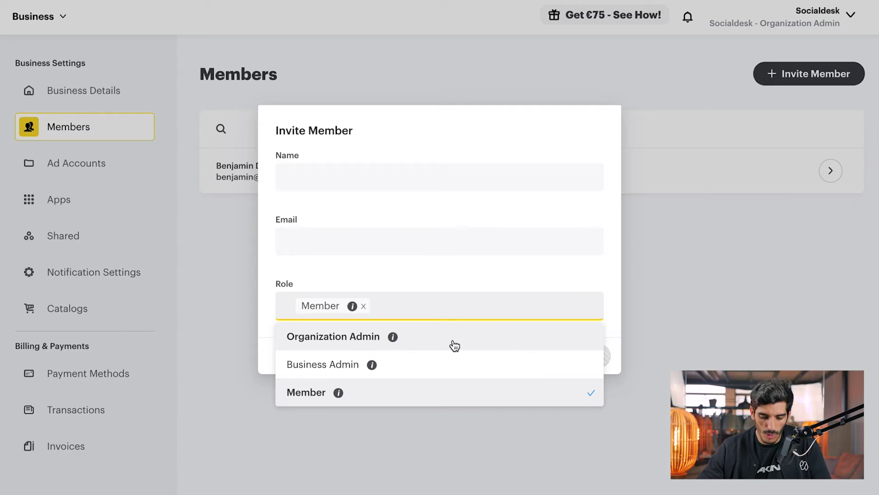
{"action": "mouse_move", "coordinate": [396, 344]}
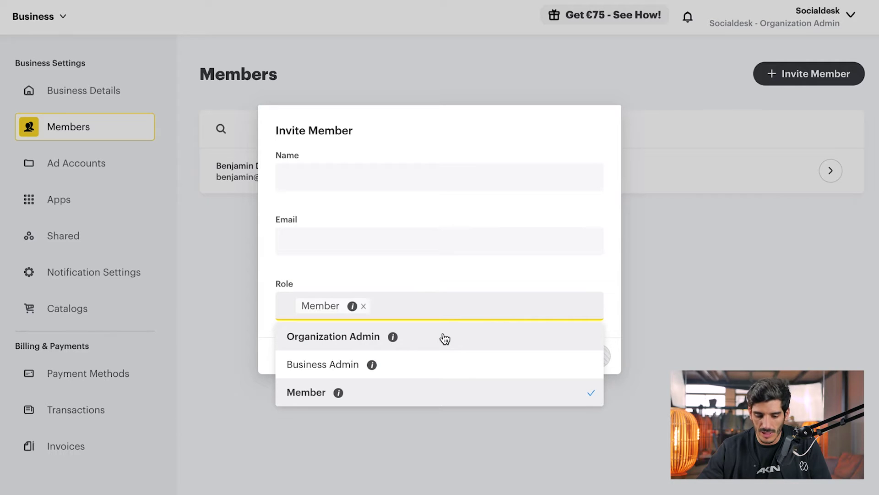
{"action": "left_click", "coordinate": [503, 264]}
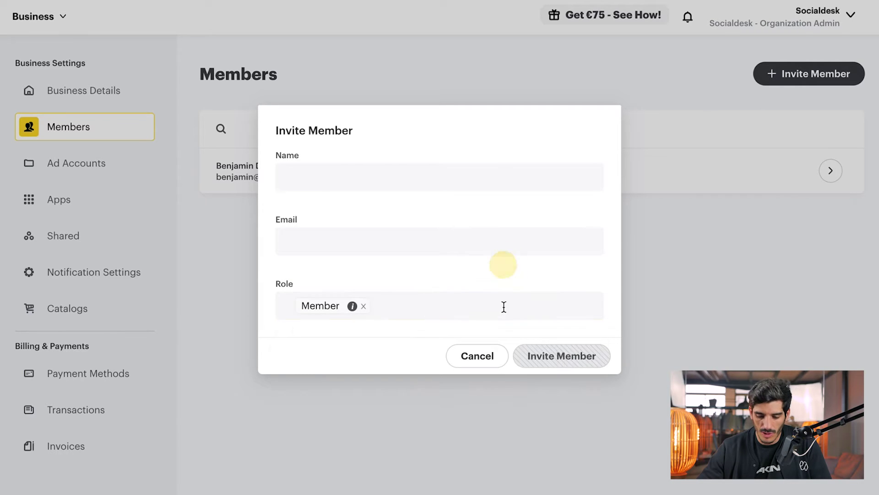
{"action": "left_click", "coordinate": [479, 357]}
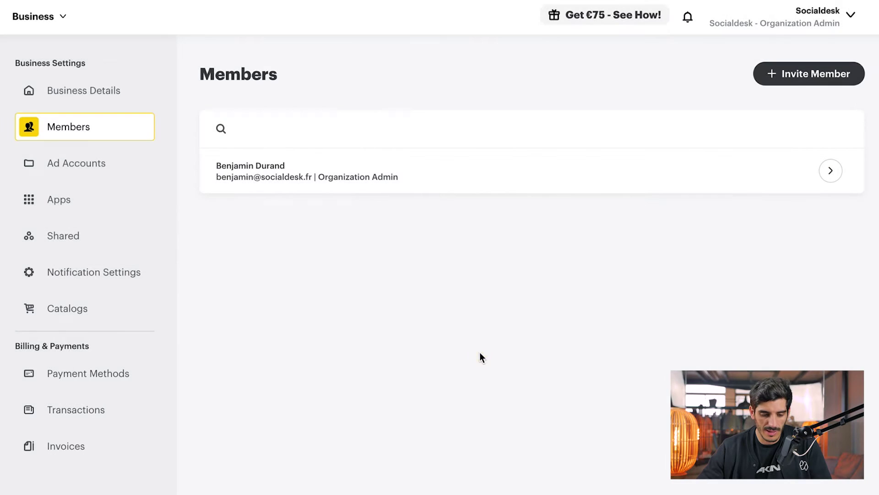
- Open the Socialdesk Self Service ad account and review its details and public profile settings
{"action": "left_click", "coordinate": [81, 169]}
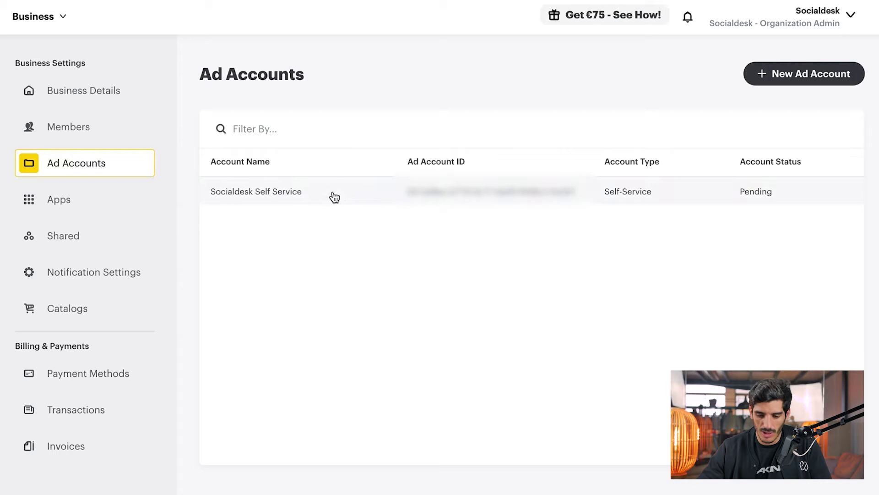
{"action": "left_click", "coordinate": [407, 191]}
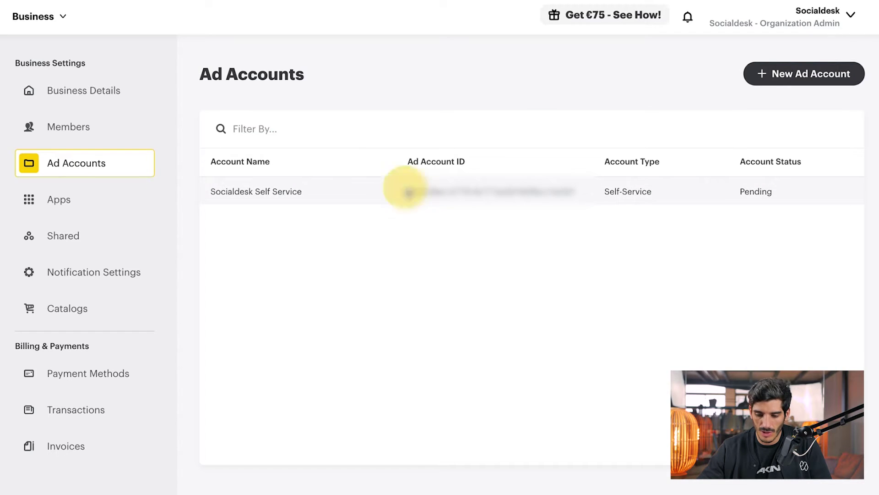
{"action": "scroll", "coordinate": [604, 262], "scroll_direction": "down", "scroll_amount": 1}
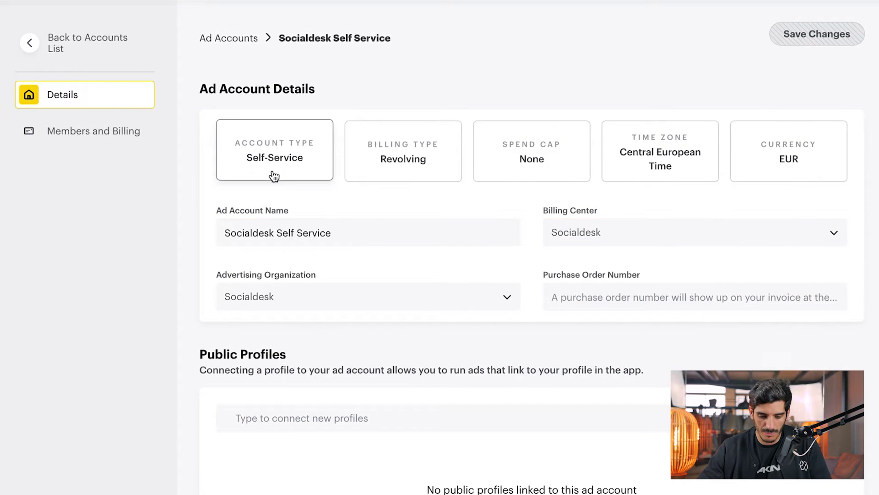
{"action": "scroll", "coordinate": [281, 237], "scroll_direction": "down", "scroll_amount": 7}
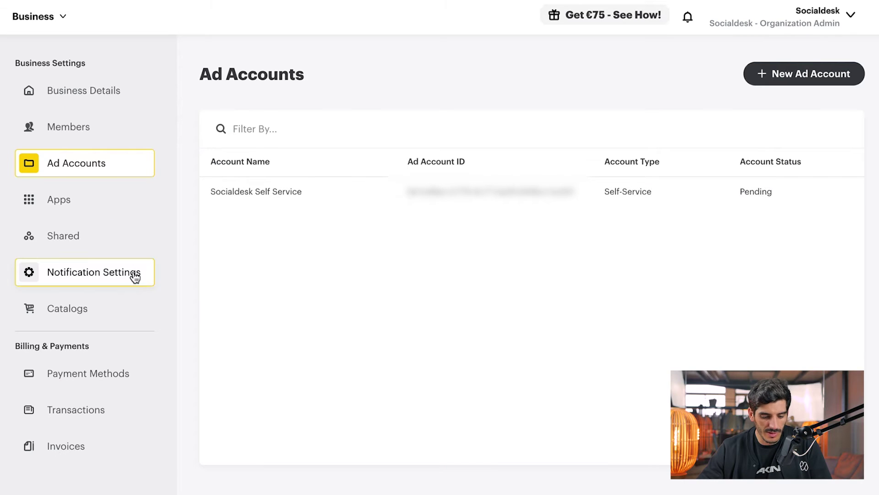
- Start a new payment method and compare the Credit Card, PayPal and Apply for Credit options without creating one
{"action": "left_click", "coordinate": [104, 380]}
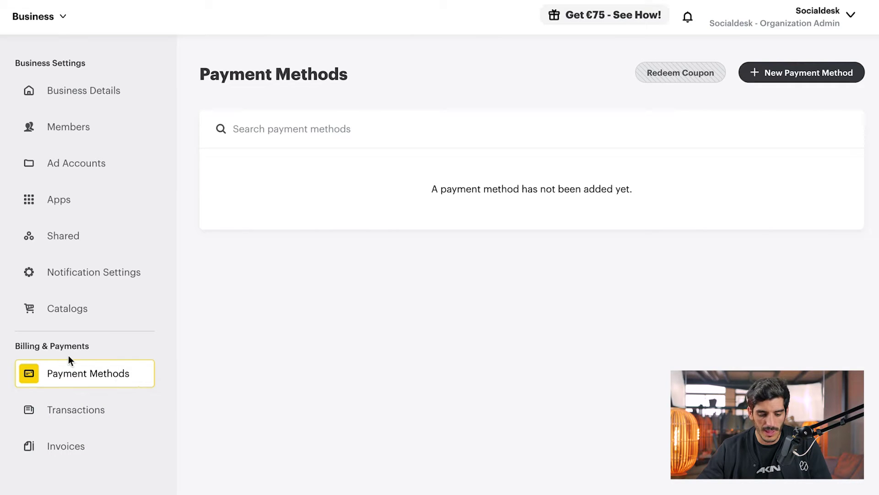
{"action": "left_click", "coordinate": [796, 73]}
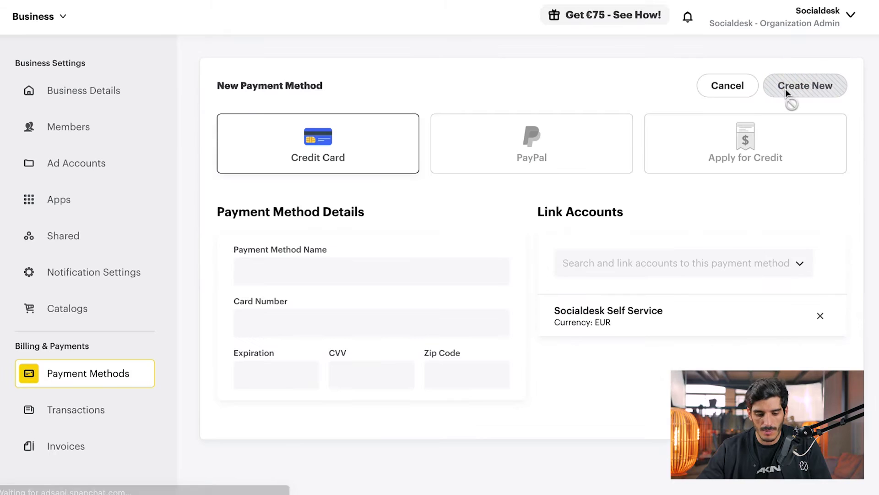
{"action": "left_click", "coordinate": [531, 135]}
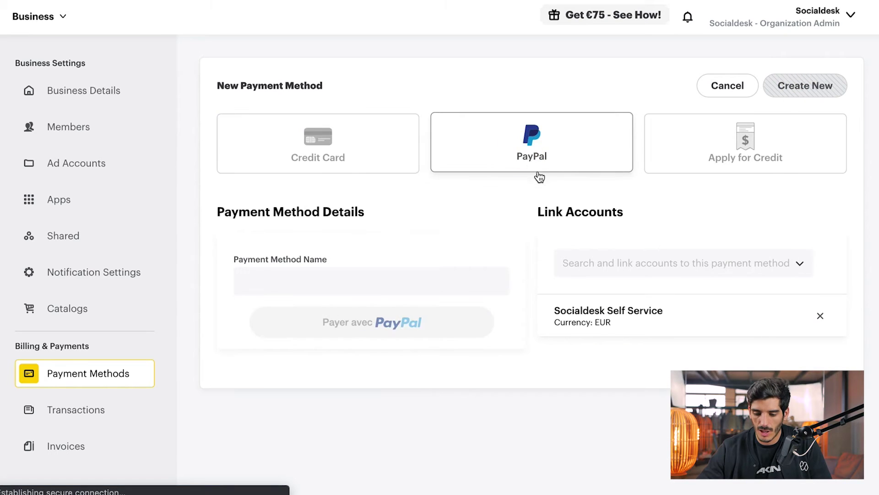
{"action": "left_click", "coordinate": [729, 172]}
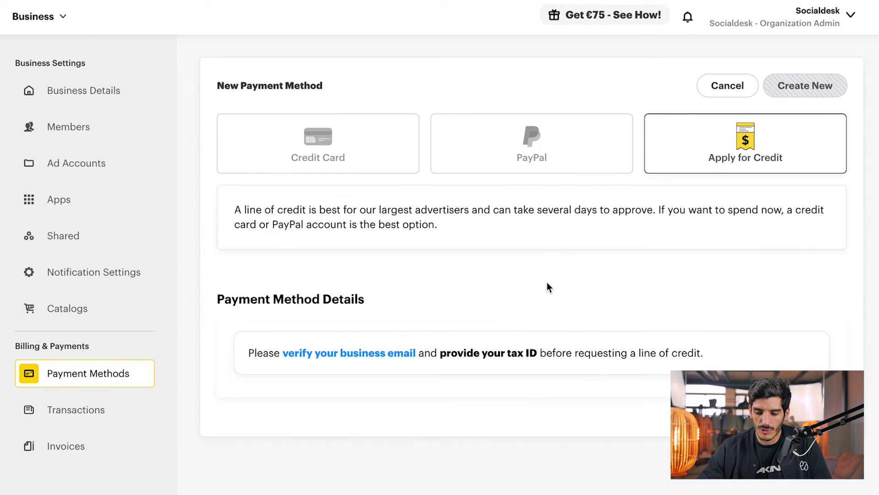
{"action": "left_click", "coordinate": [298, 158]}
{"action": "left_click", "coordinate": [781, 147]}
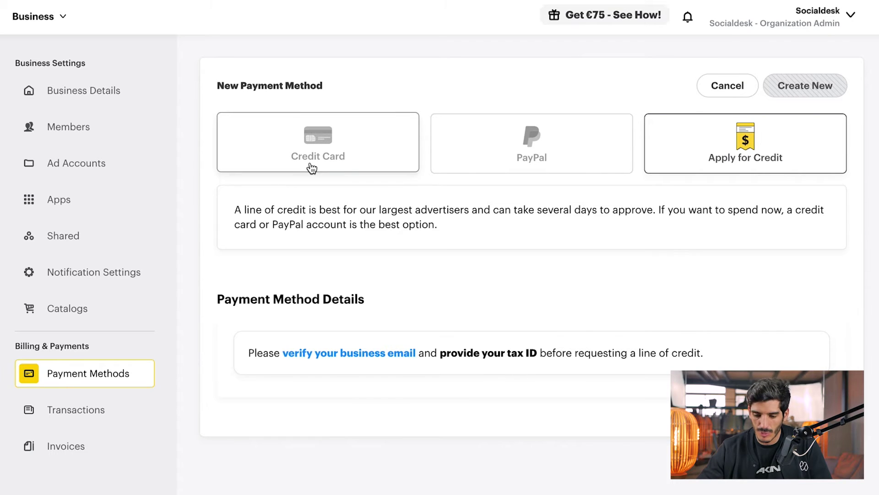
{"action": "left_click", "coordinate": [332, 171]}
- Look through the Transactions and Invoices pages of the billing settings
{"action": "left_click", "coordinate": [100, 411]}
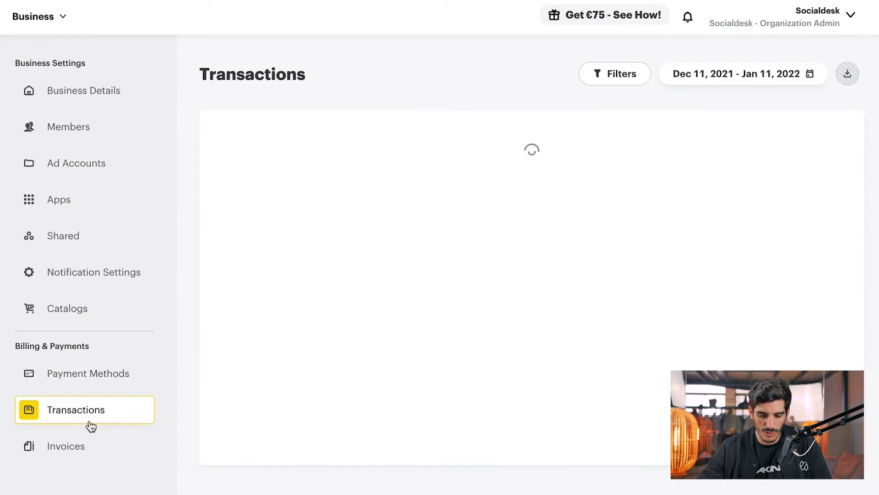
{"action": "left_click", "coordinate": [89, 447]}
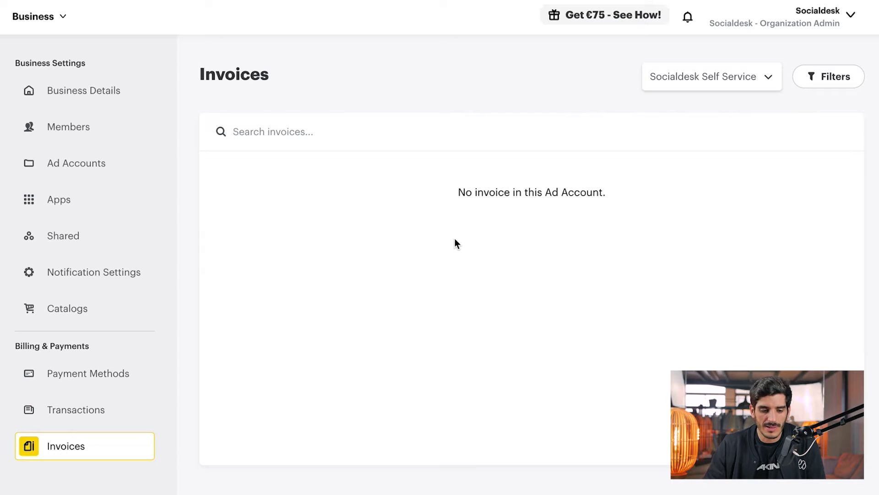
- Start creating ads using the Advanced Create option
{"action": "left_click", "coordinate": [62, 18]}
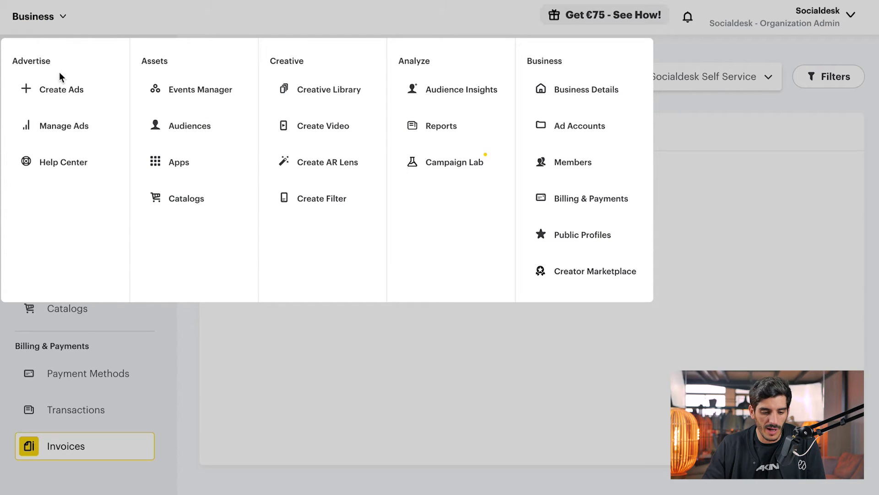
{"action": "left_click", "coordinate": [59, 97]}
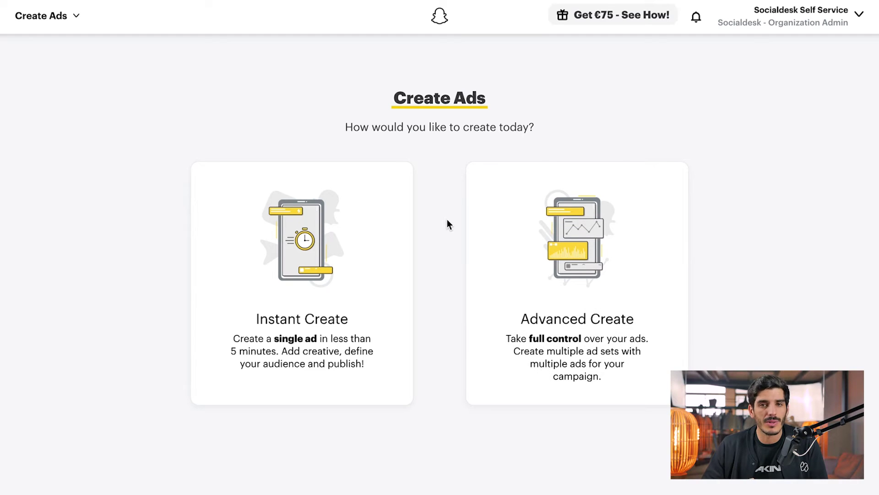
{"action": "left_click", "coordinate": [584, 282]}
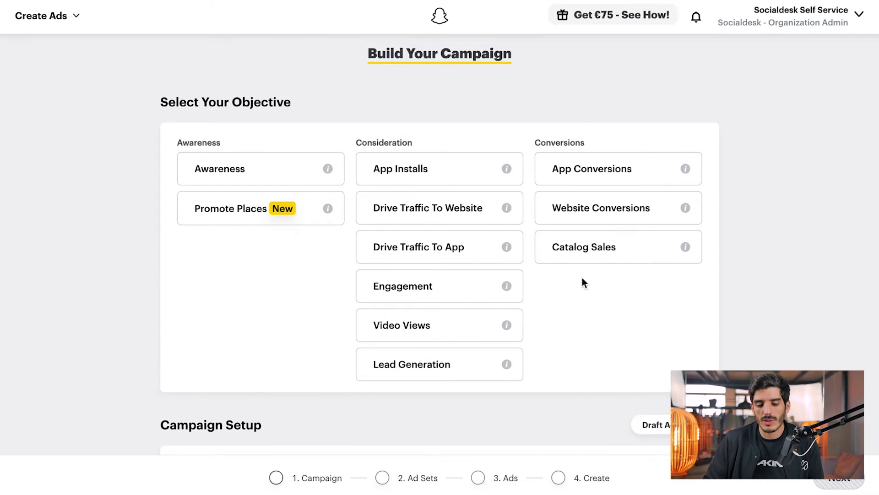
- Review the awareness, consideration and conversion objectives, and choose Drive Traffic To Website for the campaign
{"action": "scroll", "coordinate": [582, 281], "scroll_direction": "up", "scroll_amount": 1}
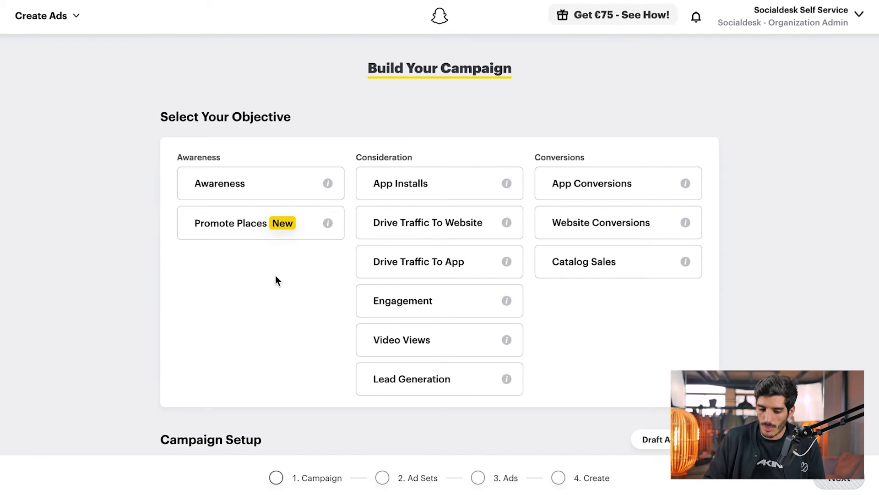
{"action": "scroll", "coordinate": [316, 364], "scroll_direction": "down", "scroll_amount": 1}
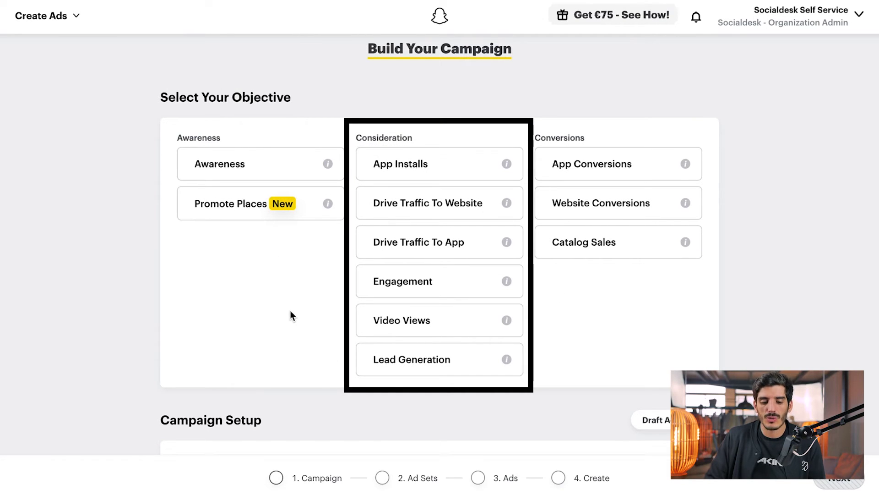
{"action": "scroll", "coordinate": [293, 316], "scroll_direction": "down", "scroll_amount": 1}
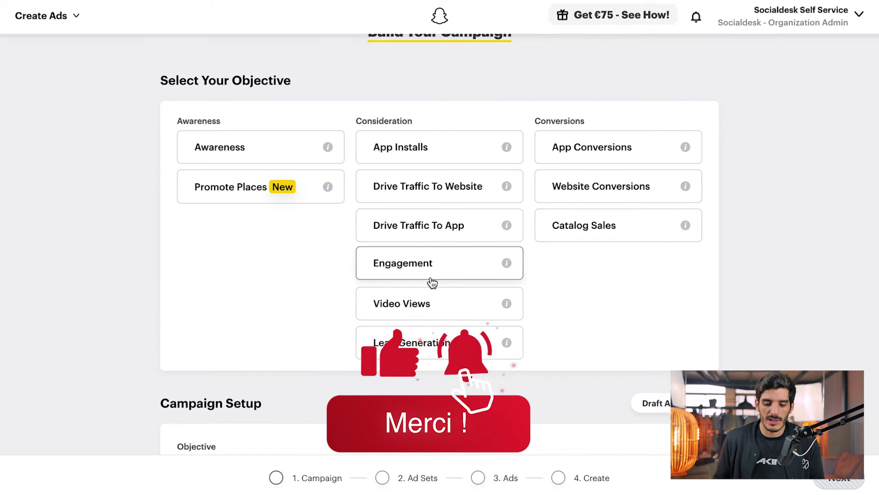
{"action": "scroll", "coordinate": [431, 304], "scroll_direction": "down", "scroll_amount": 1}
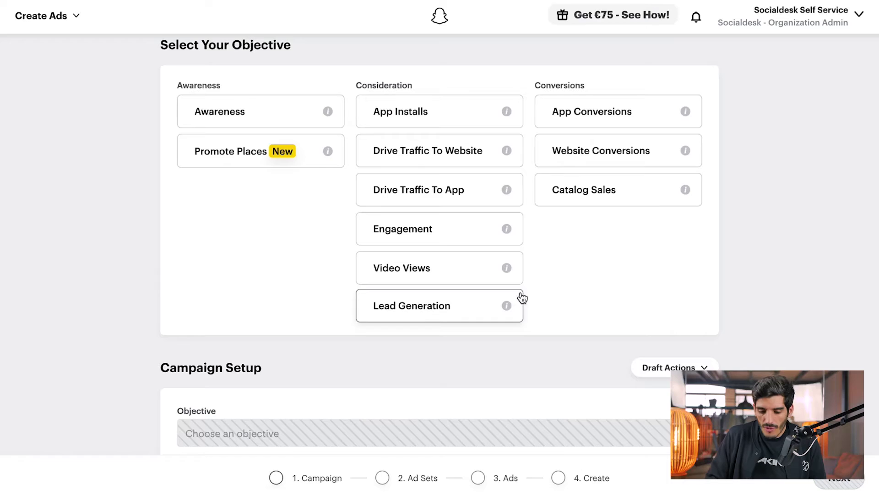
{"action": "scroll", "coordinate": [576, 273], "scroll_direction": "up", "scroll_amount": 2}
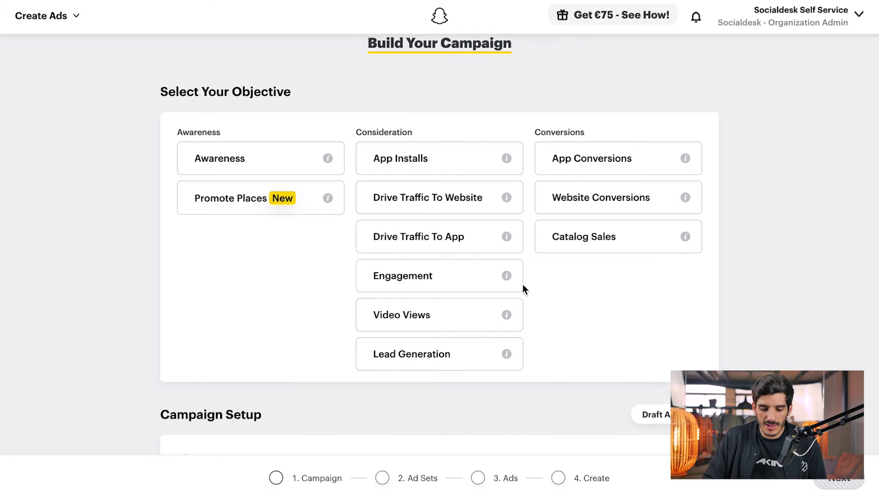
{"action": "left_click", "coordinate": [433, 210]}
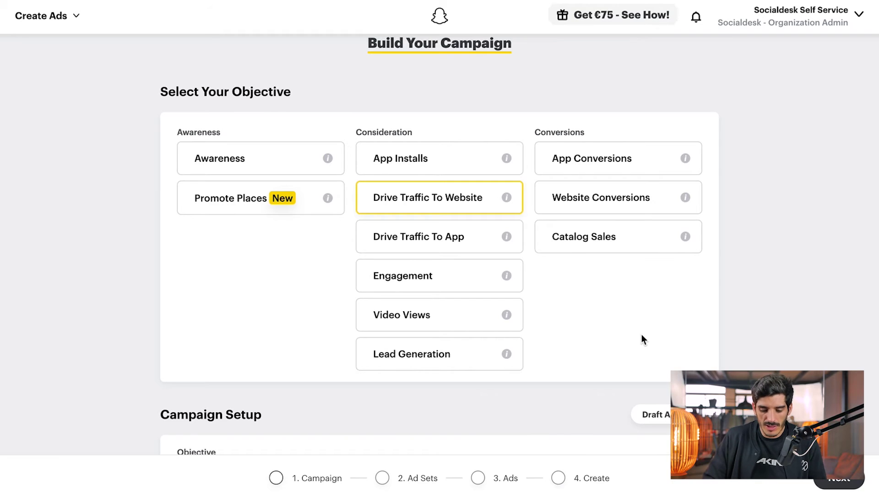
- Name the campaign "Broad traffic froid" in the campaign setup
{"action": "scroll", "coordinate": [641, 334], "scroll_direction": "down", "scroll_amount": 5}
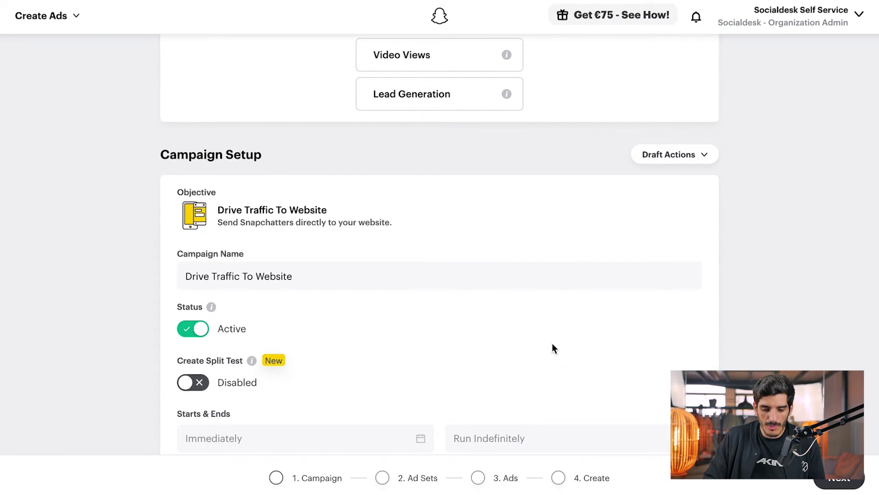
{"action": "scroll", "coordinate": [501, 217], "scroll_direction": "down", "scroll_amount": 1}
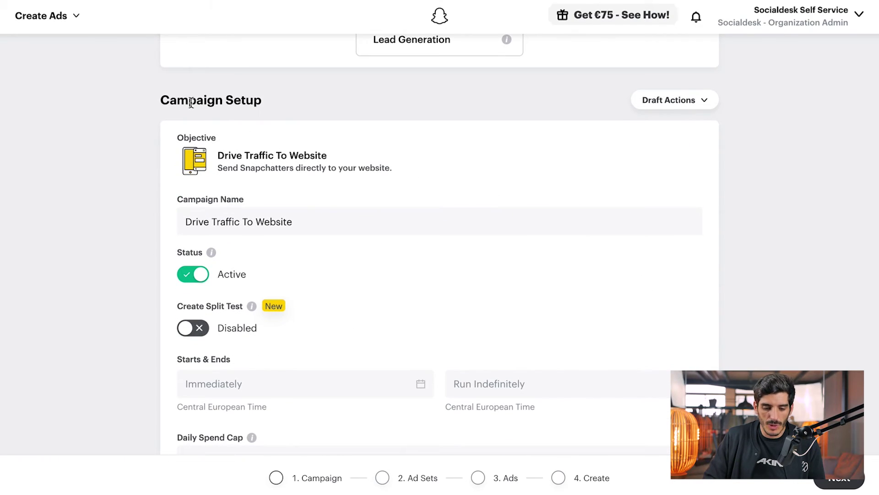
{"action": "left_click", "coordinate": [297, 224]}
{"action": "triple_click", "coordinate": [313, 216]}
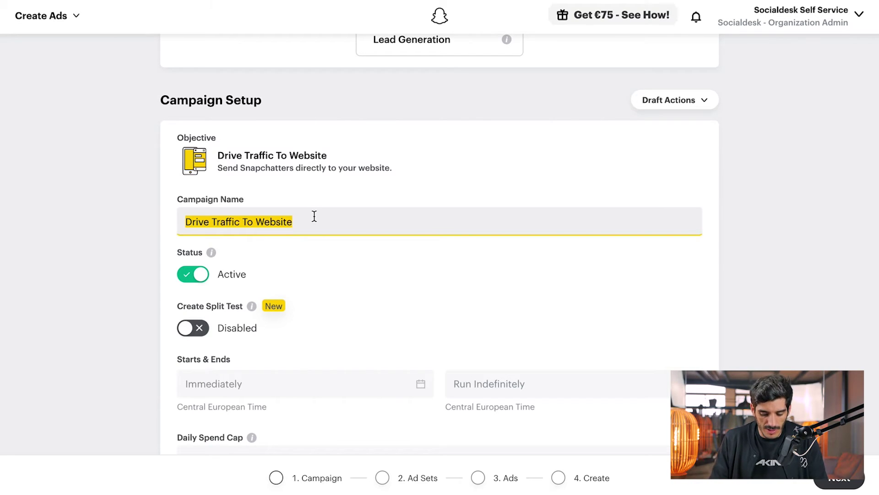
{"action": "type", "text": "T"}
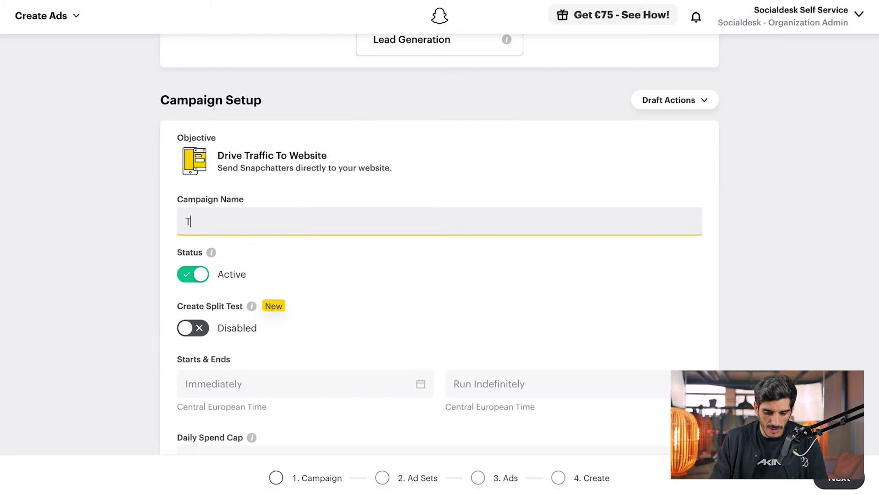
{"action": "key", "text": "BackSpace"}
{"action": "type", "text": "Broad t"}
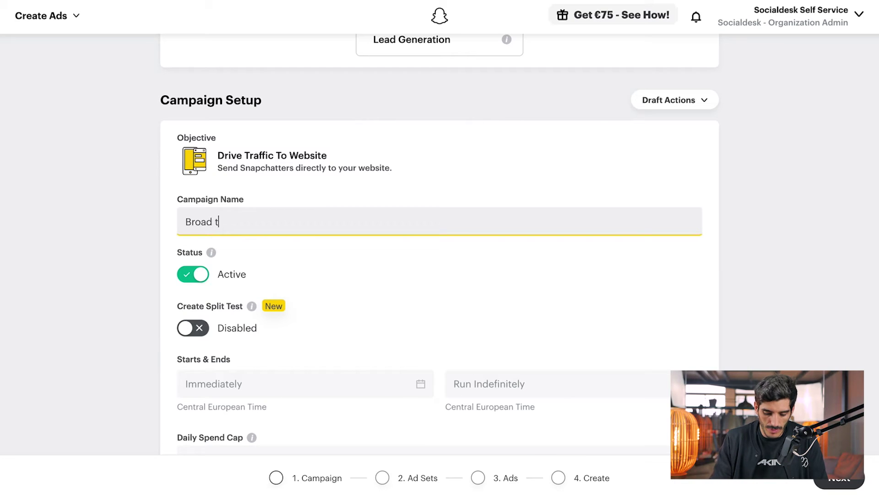
{"action": "type", "text": "raffic froid"}
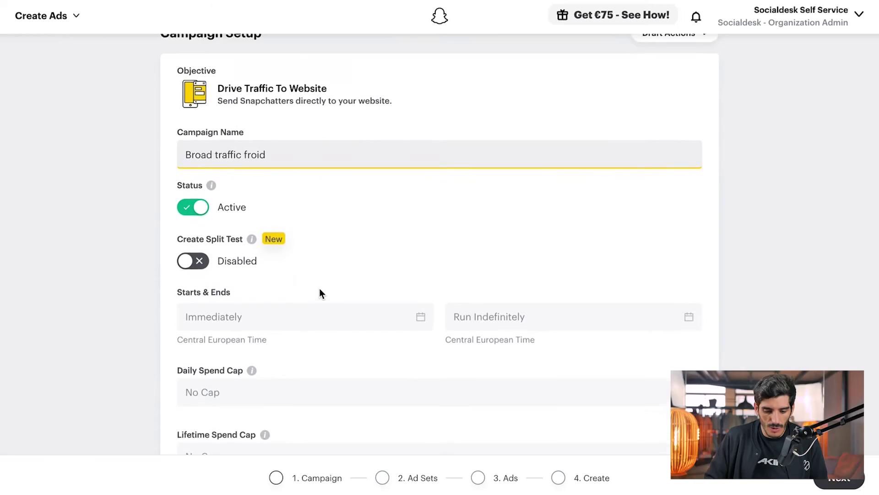
{"action": "scroll", "coordinate": [320, 289], "scroll_direction": "down", "scroll_amount": 1}
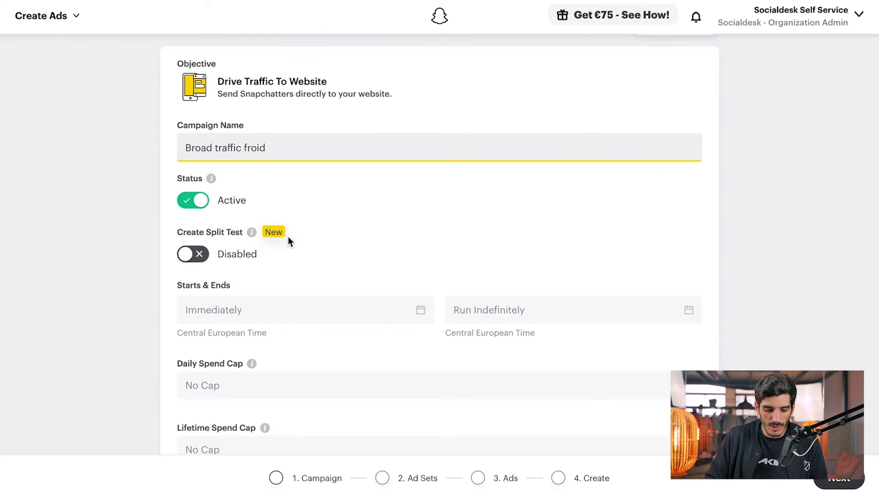
- Set the campaign's end date to Jan 31, 2022 11:59 PM, without spend caps, and continue to the ad sets
{"action": "scroll", "coordinate": [289, 239], "scroll_direction": "down", "scroll_amount": 2}
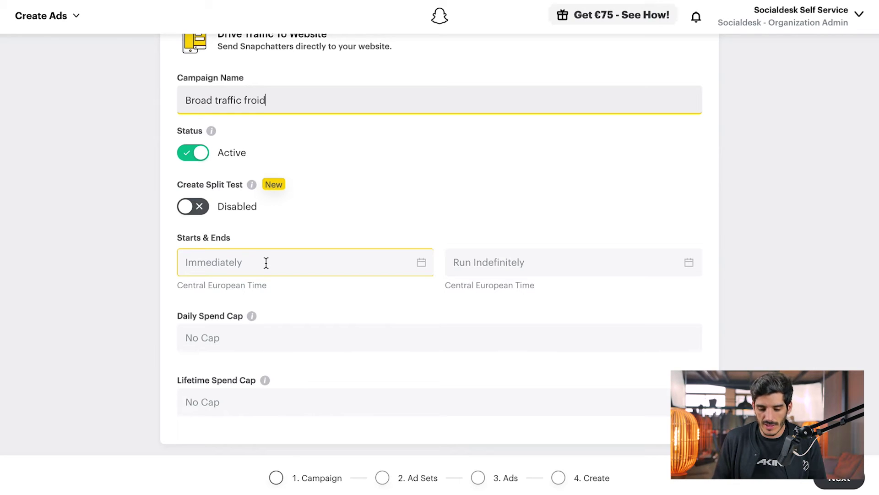
{"action": "left_click", "coordinate": [536, 265]}
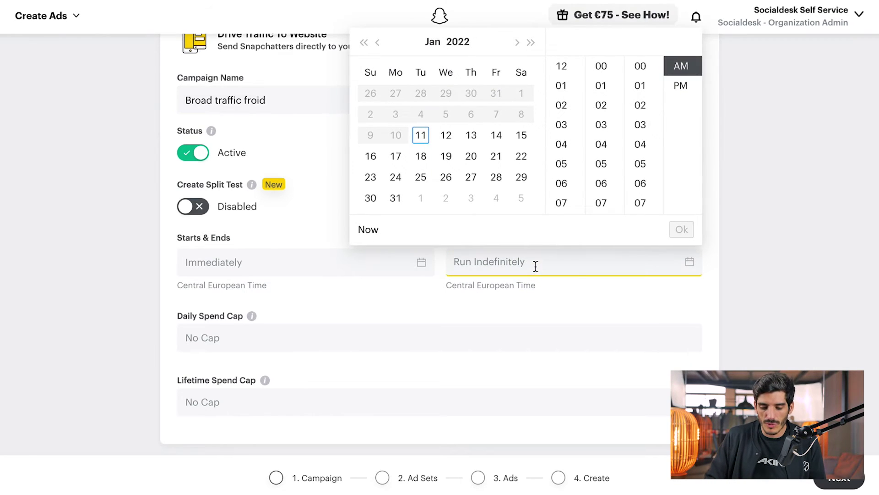
{"action": "left_click", "coordinate": [396, 198]}
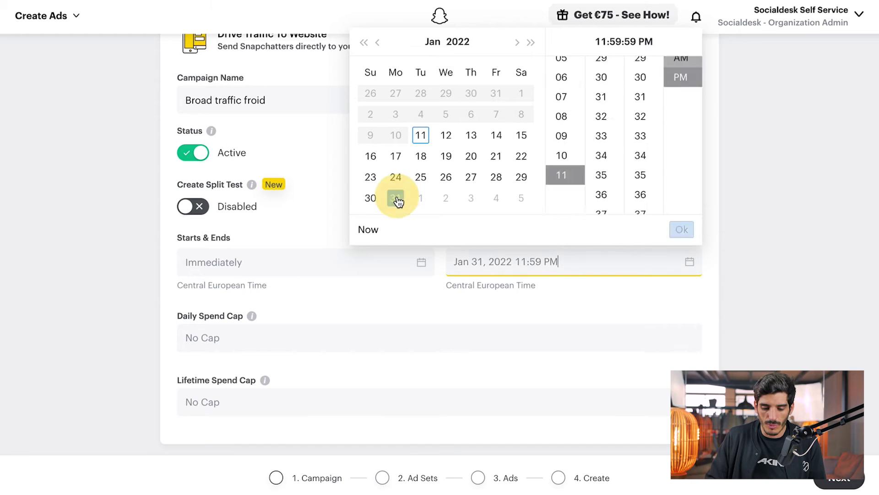
{"action": "left_click", "coordinate": [413, 301]}
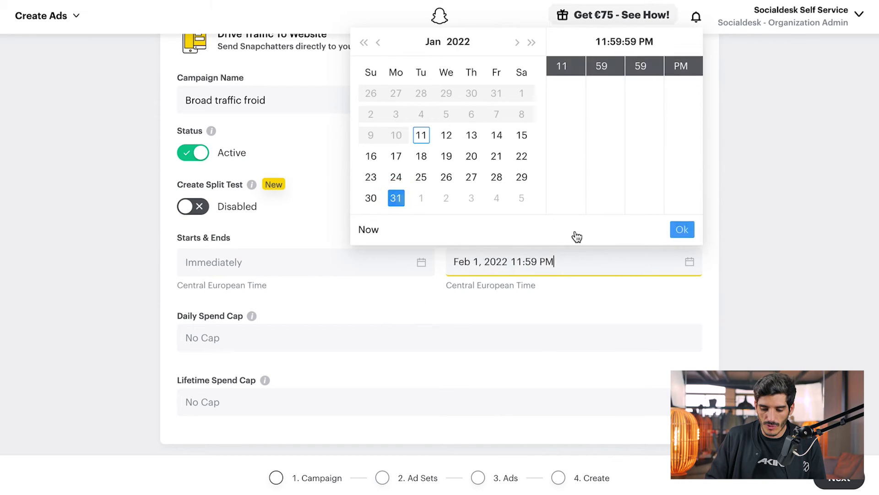
{"action": "left_click", "coordinate": [672, 228]}
{"action": "left_click", "coordinate": [315, 326]}
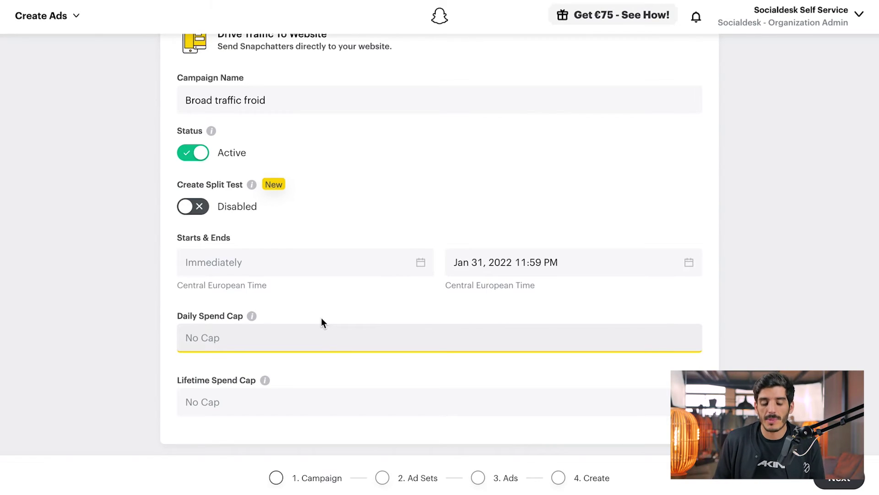
{"action": "mouse_move", "coordinate": [252, 317]}
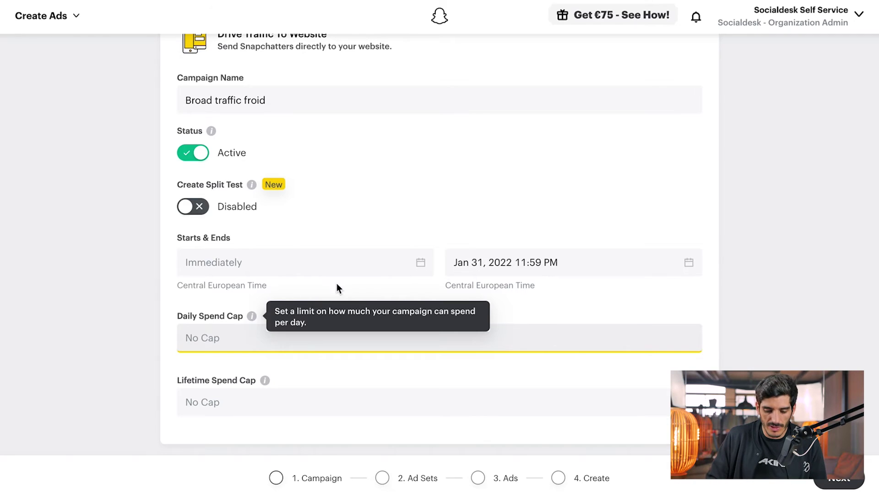
{"action": "left_click", "coordinate": [845, 487]}
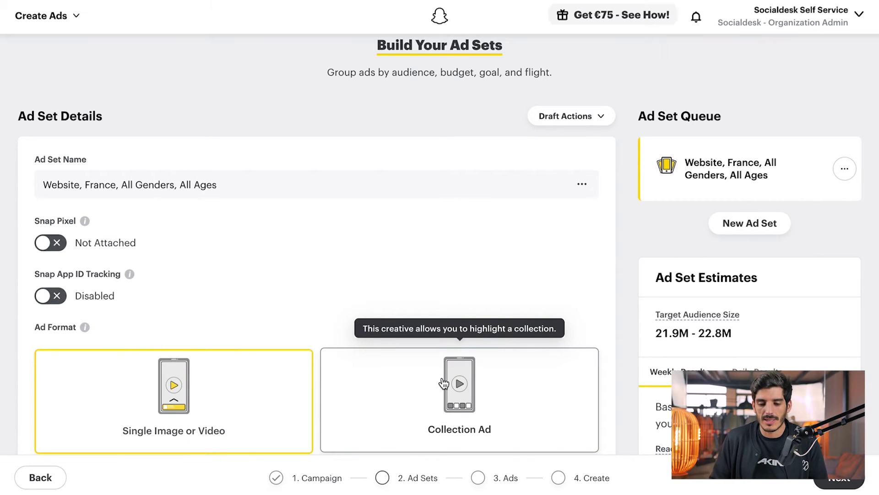
- Look over the ad set details and the estimates for target audience size, reach, impressions and swipes
{"action": "scroll", "coordinate": [443, 383], "scroll_direction": "down", "scroll_amount": 1}
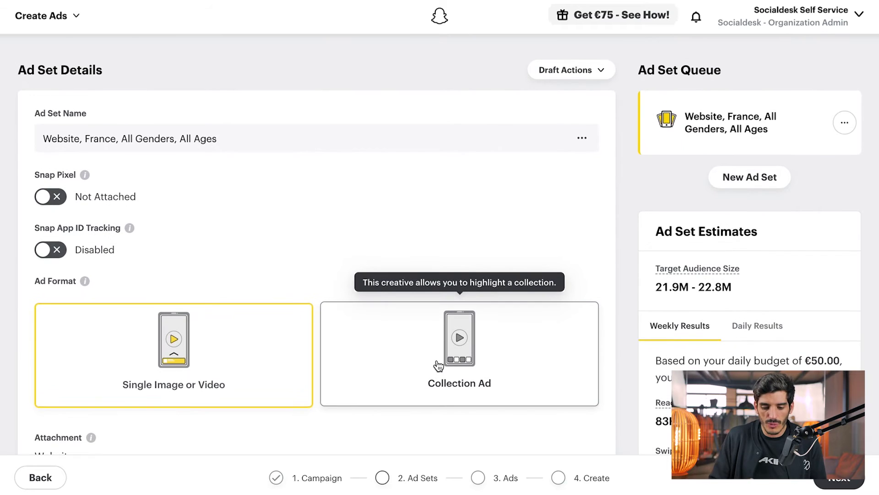
{"action": "scroll", "coordinate": [363, 211], "scroll_direction": "down", "scroll_amount": 4}
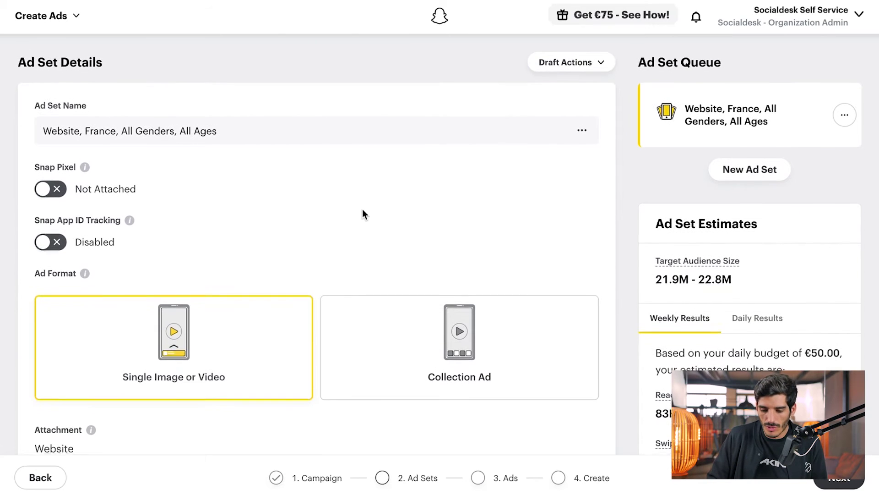
{"action": "scroll", "coordinate": [388, 214], "scroll_direction": "up", "scroll_amount": 4}
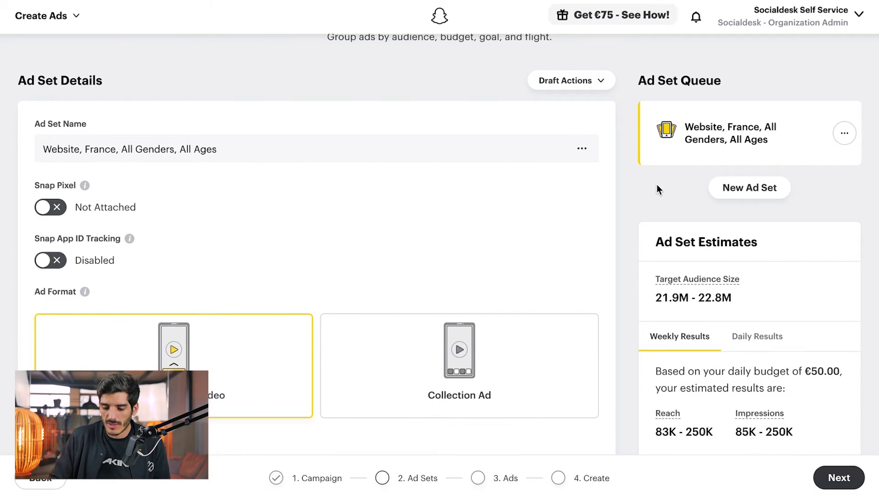
{"action": "scroll", "coordinate": [756, 273], "scroll_direction": "down", "scroll_amount": 2}
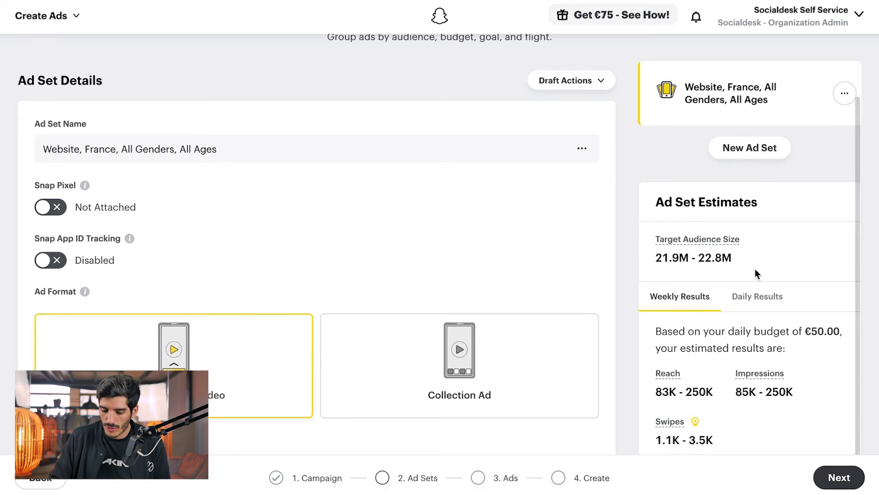
{"action": "scroll", "coordinate": [756, 274], "scroll_direction": "down", "scroll_amount": 3}
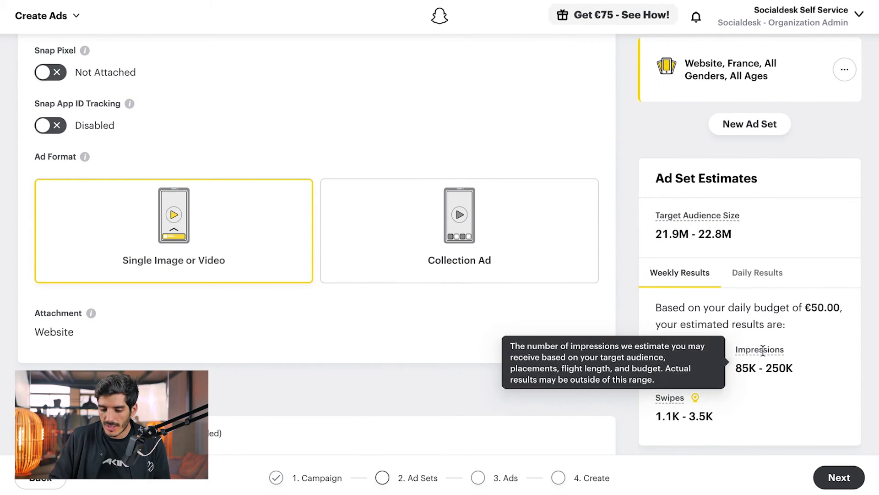
{"action": "mouse_move", "coordinate": [821, 226]}
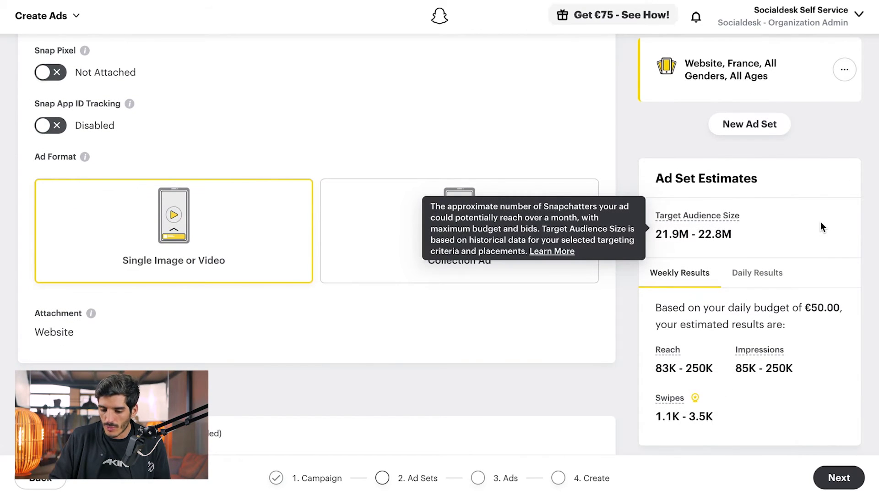
{"action": "scroll", "coordinate": [820, 226], "scroll_direction": "up", "scroll_amount": 1}
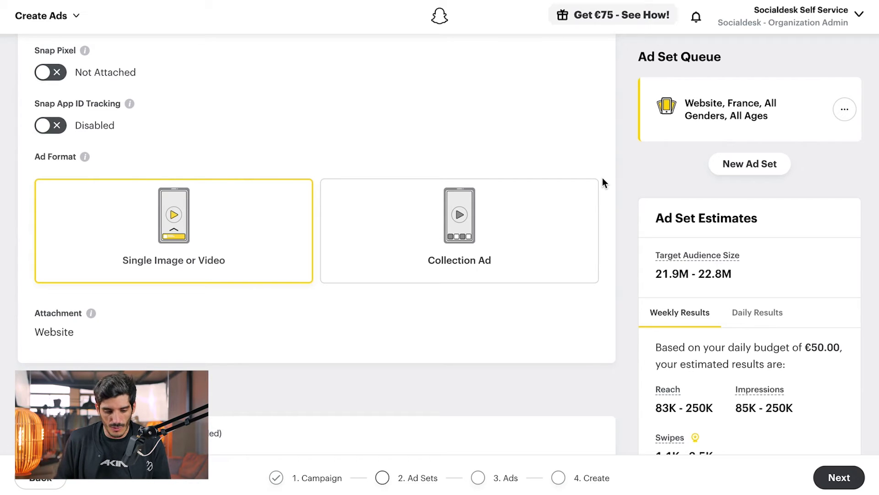
- Rename the ad set as "Audience Froid sport"
{"action": "scroll", "coordinate": [603, 181], "scroll_direction": "up", "scroll_amount": 5}
{"action": "left_click", "coordinate": [209, 212]}
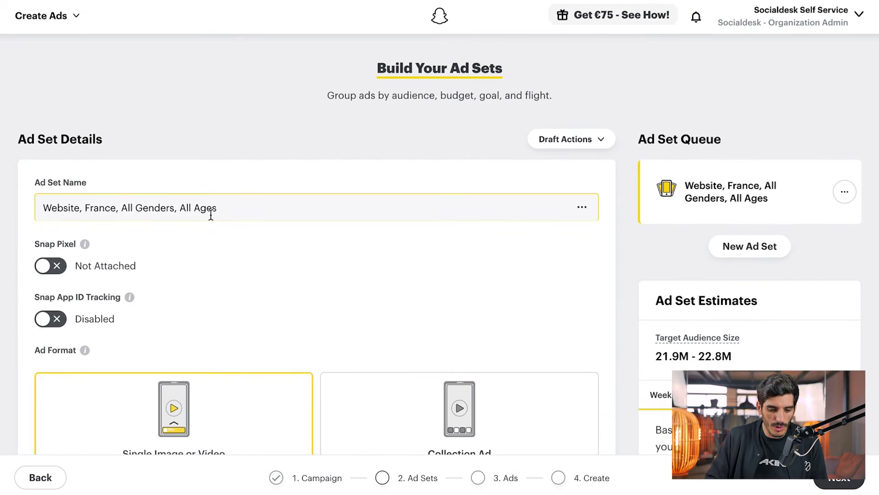
{"action": "triple_click", "coordinate": [207, 209]}
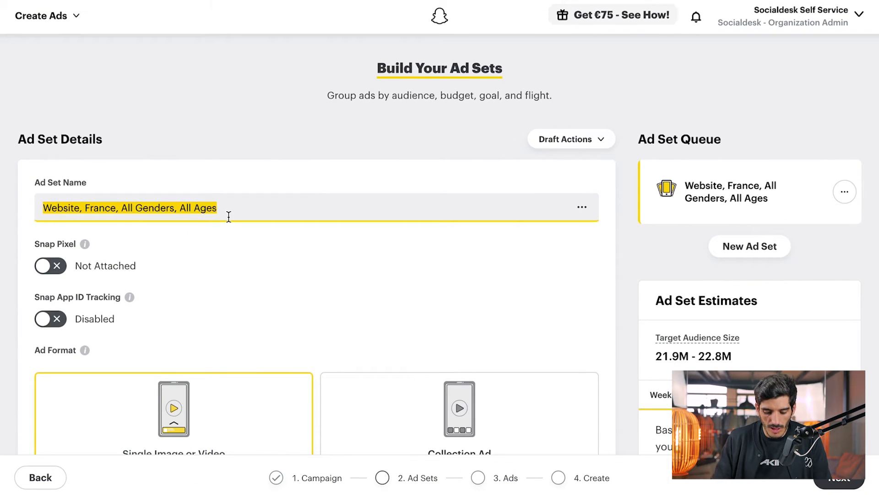
{"action": "type", "text": "Audience Froid spor"}
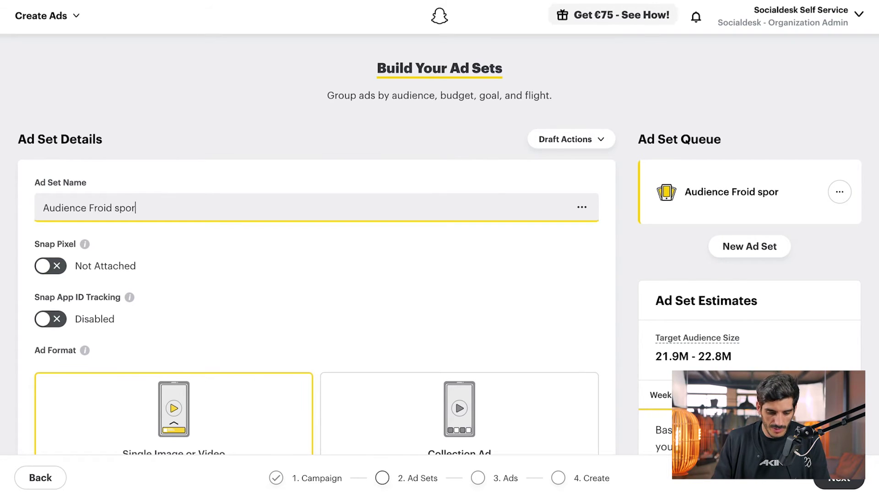
{"action": "type", "text": "t"}
- Attach a Snap Pixel to the ad set and create the pixel for the ad account
{"action": "scroll", "coordinate": [166, 133], "scroll_direction": "down", "scroll_amount": 4}
{"action": "mouse_move", "coordinate": [86, 81]}
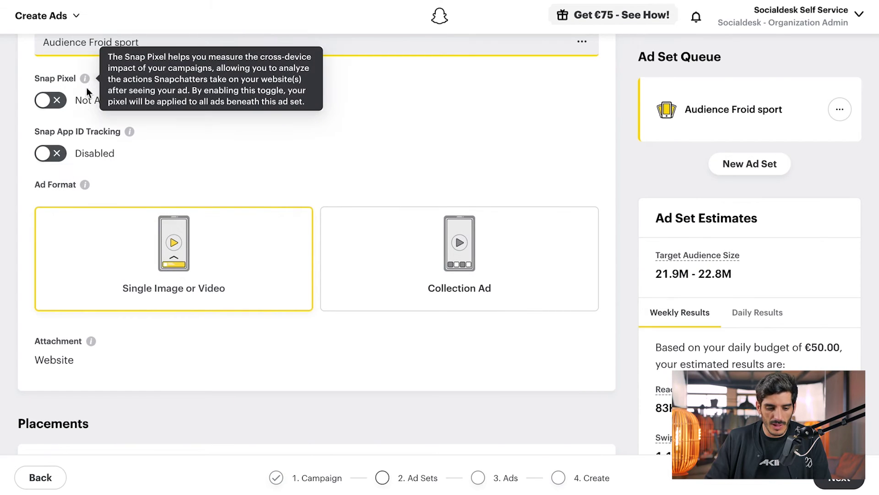
{"action": "scroll", "coordinate": [73, 128], "scroll_direction": "up", "scroll_amount": 1}
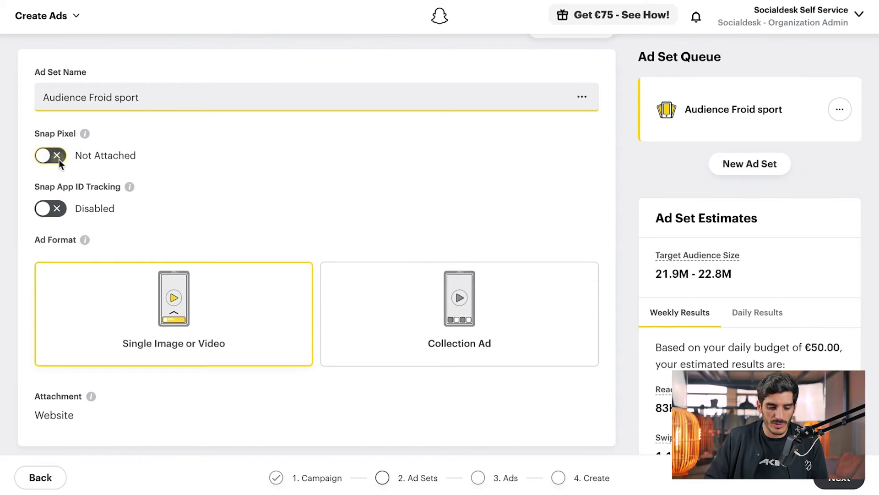
{"action": "left_click", "coordinate": [58, 159]}
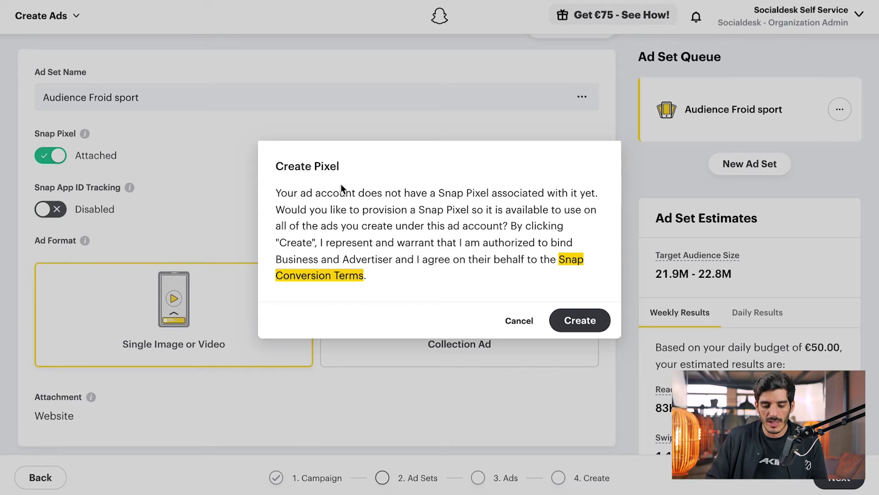
{"action": "left_click", "coordinate": [590, 326]}
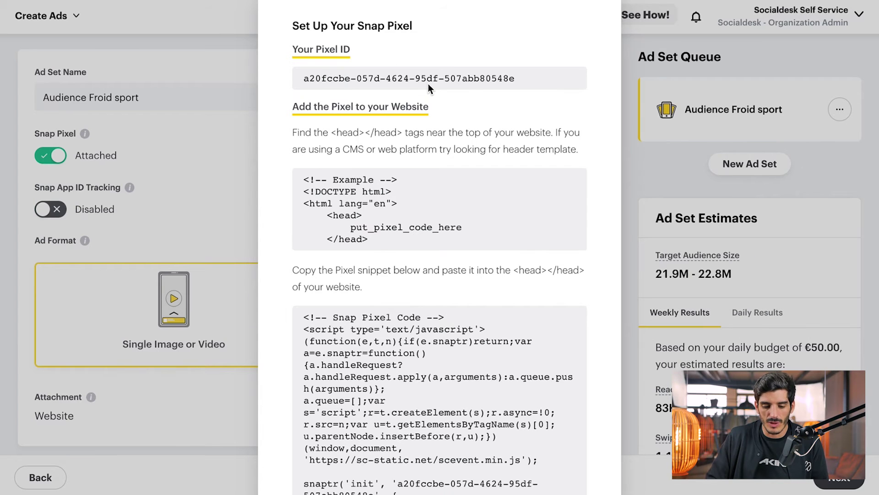
- Read the Snap Pixel setup instructions and code snippet, and finish the pixel setup
{"action": "scroll", "coordinate": [428, 84], "scroll_direction": "down", "scroll_amount": 3}
{"action": "mouse_move", "coordinate": [406, 299]}
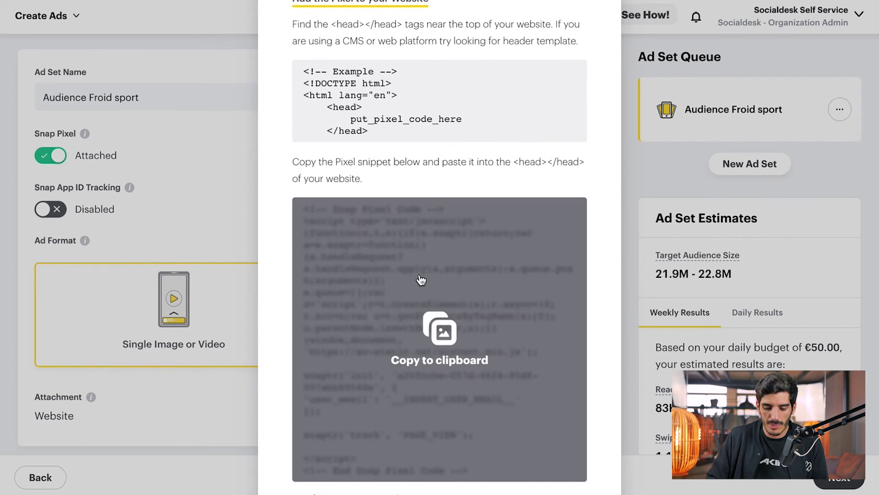
{"action": "scroll", "coordinate": [421, 280], "scroll_direction": "down", "scroll_amount": 3}
{"action": "scroll", "coordinate": [431, 235], "scroll_direction": "up", "scroll_amount": 2}
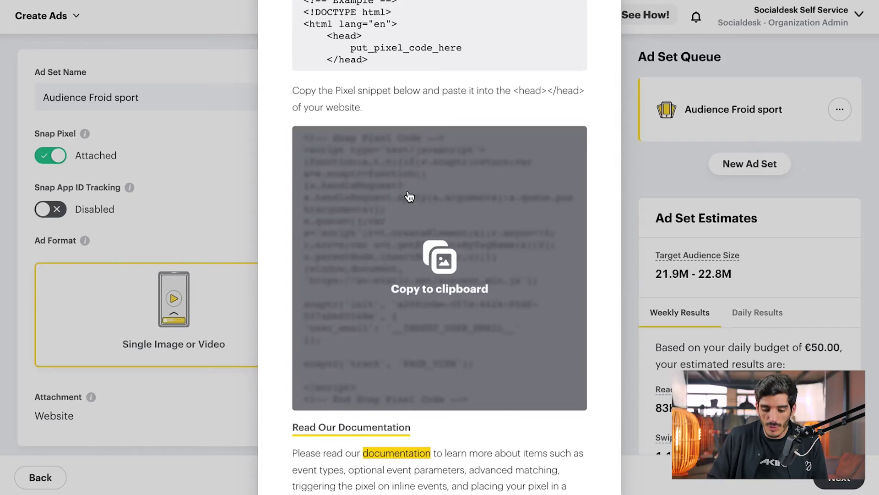
{"action": "scroll", "coordinate": [409, 196], "scroll_direction": "down", "scroll_amount": 2}
{"action": "scroll", "coordinate": [409, 196], "scroll_direction": "up", "scroll_amount": 3}
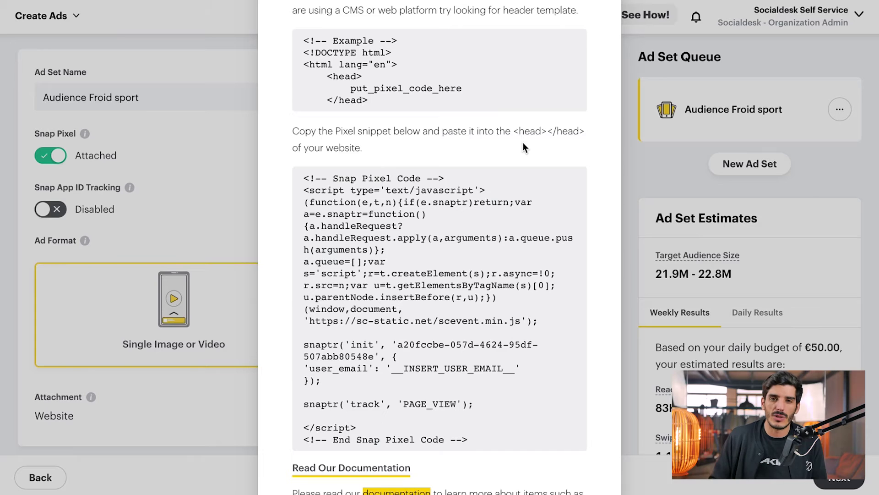
{"action": "scroll", "coordinate": [523, 145], "scroll_direction": "up", "scroll_amount": 3}
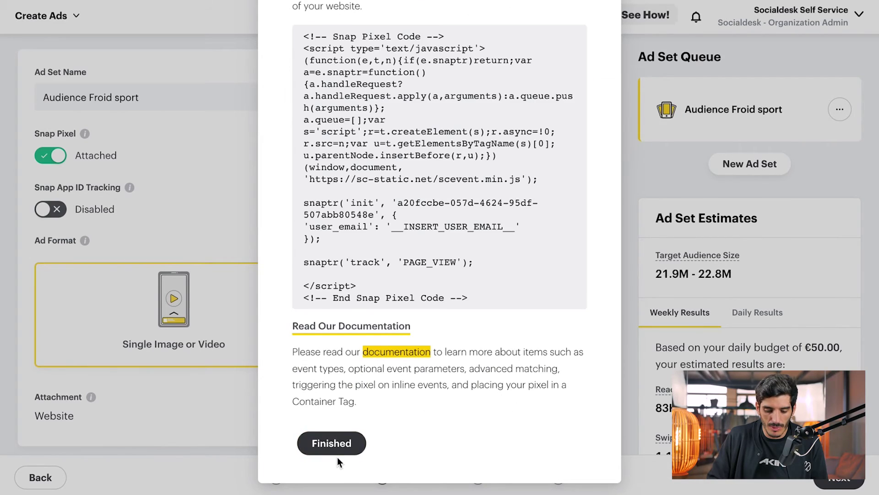
{"action": "left_click", "coordinate": [337, 451]}
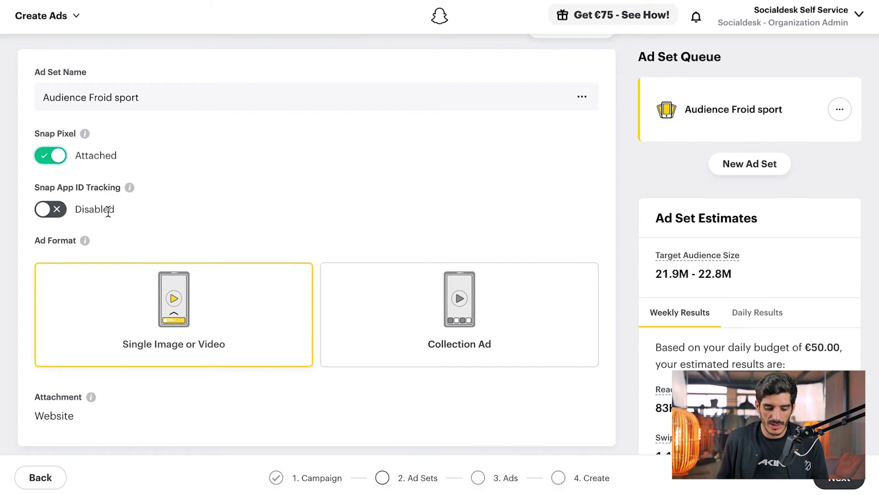
- Try the Collection Ad format, return to Single Image or Video, and check the ad set's placement options
{"action": "scroll", "coordinate": [108, 212], "scroll_direction": "down", "scroll_amount": 3}
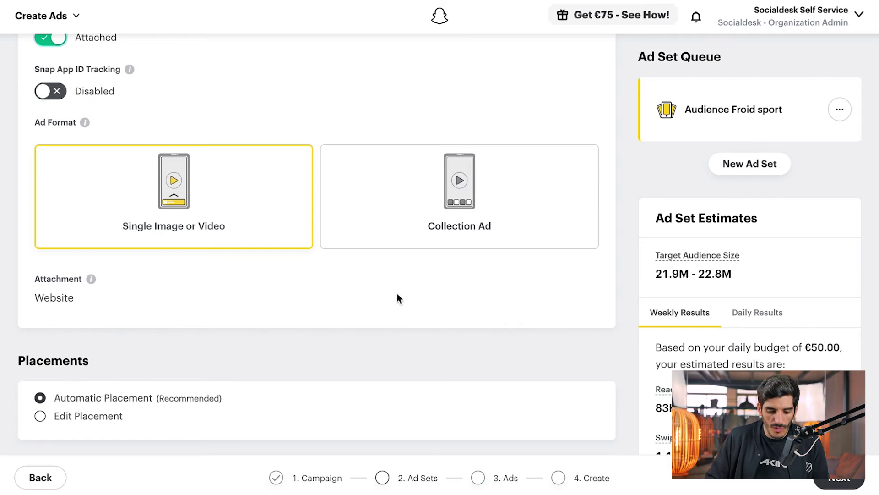
{"action": "left_click", "coordinate": [379, 224]}
{"action": "left_click", "coordinate": [257, 227]}
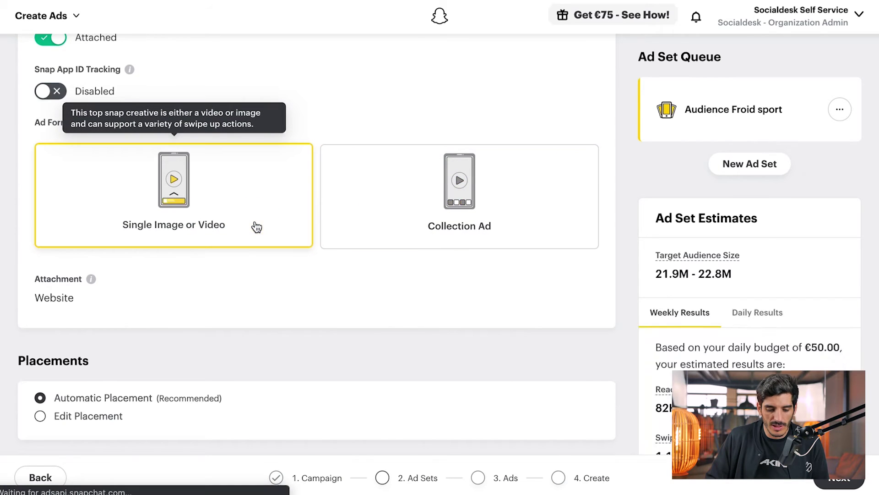
{"action": "scroll", "coordinate": [270, 305], "scroll_direction": "down", "scroll_amount": 1}
{"action": "scroll", "coordinate": [270, 305], "scroll_direction": "down", "scroll_amount": 5}
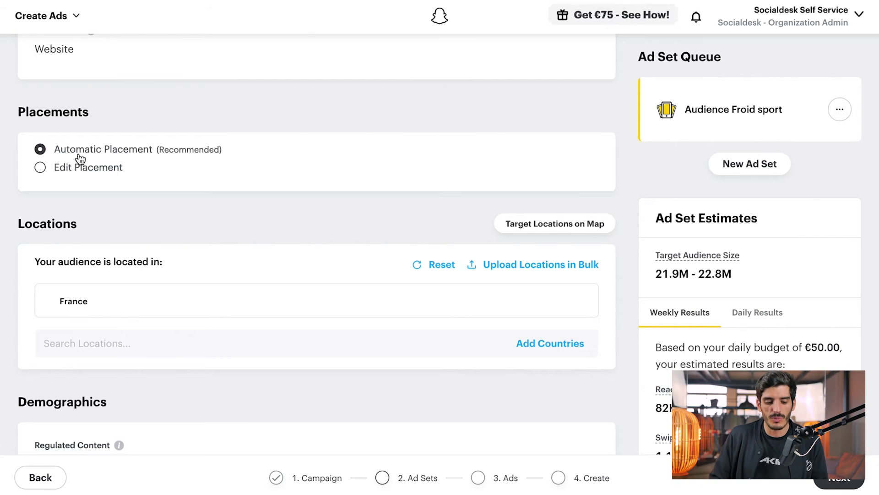
{"action": "left_click", "coordinate": [78, 169]}
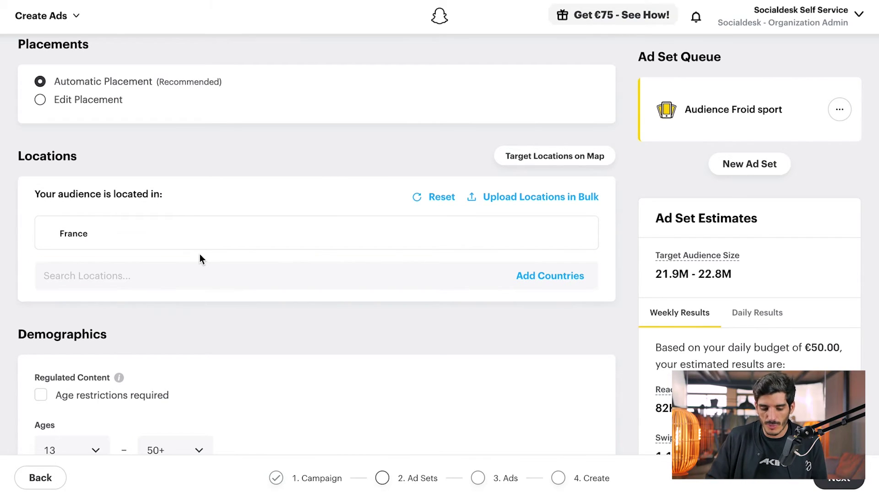
- Try adding Finland from the European countries to the audience locations, and remove it so only France is targeted
{"action": "scroll", "coordinate": [230, 252], "scroll_direction": "down", "scroll_amount": 1}
{"action": "left_click", "coordinate": [532, 214]}
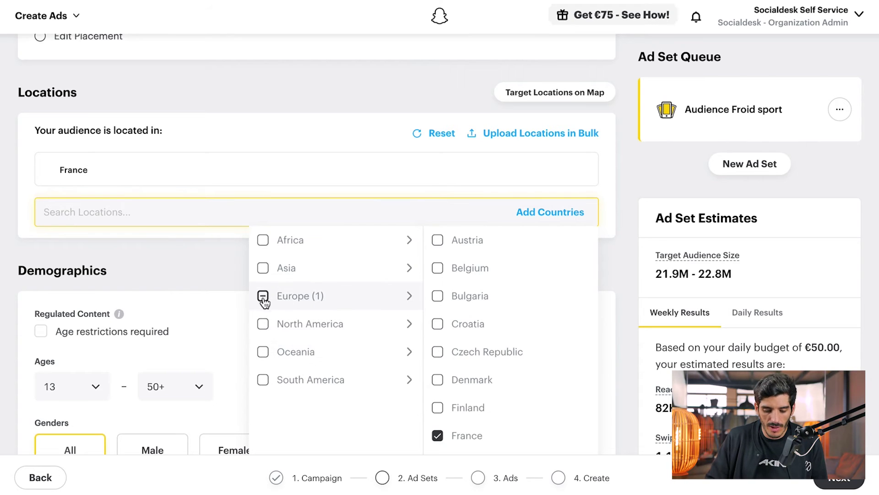
{"action": "scroll", "coordinate": [446, 311], "scroll_direction": "down", "scroll_amount": 1}
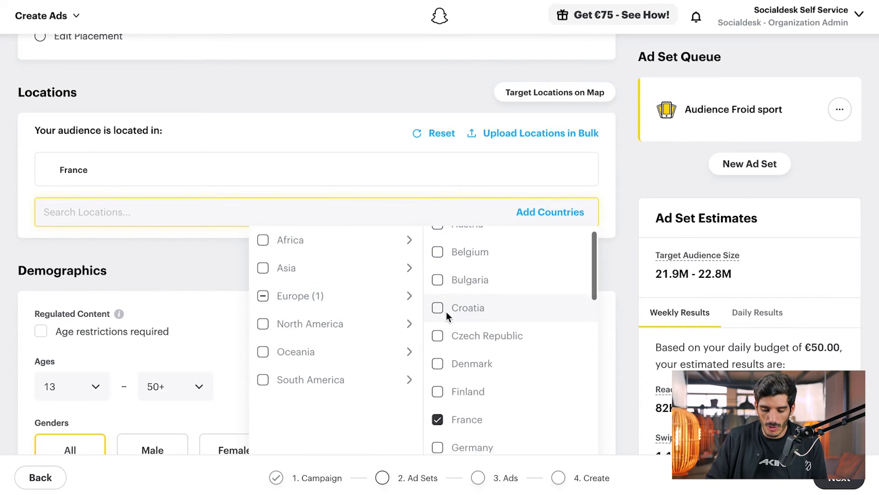
{"action": "left_click", "coordinate": [439, 392]}
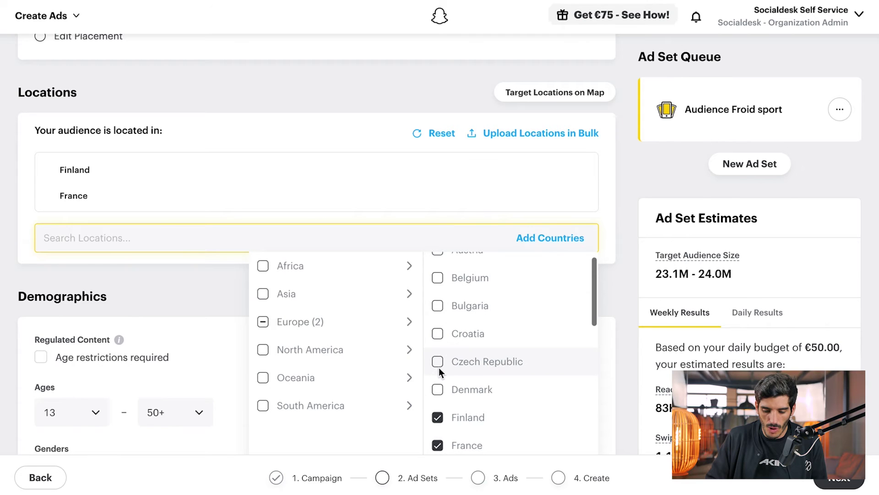
{"action": "scroll", "coordinate": [439, 368], "scroll_direction": "down", "scroll_amount": 1}
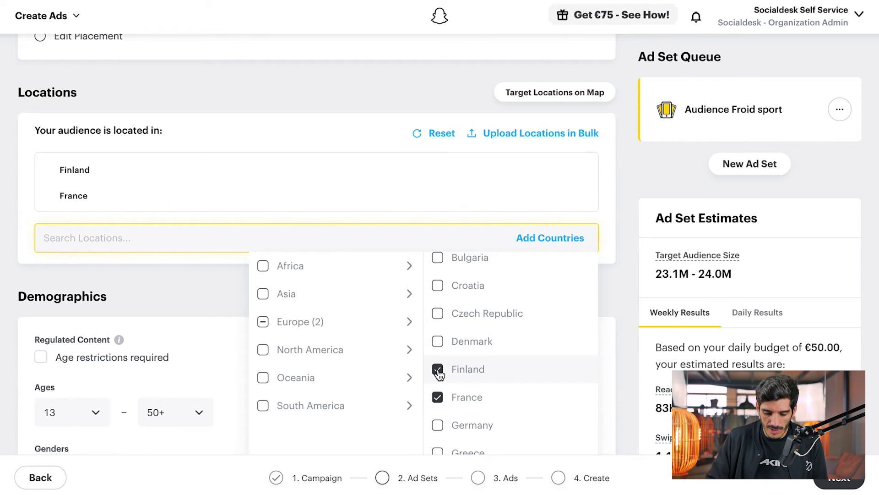
{"action": "left_click", "coordinate": [438, 370]}
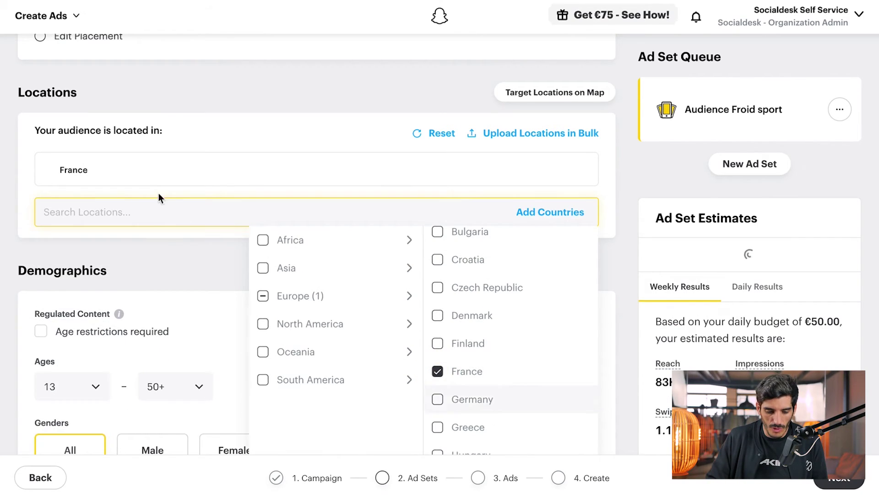
- Try adding Italy as a second country in the audience locations, and remove it again
{"action": "left_click", "coordinate": [138, 212]}
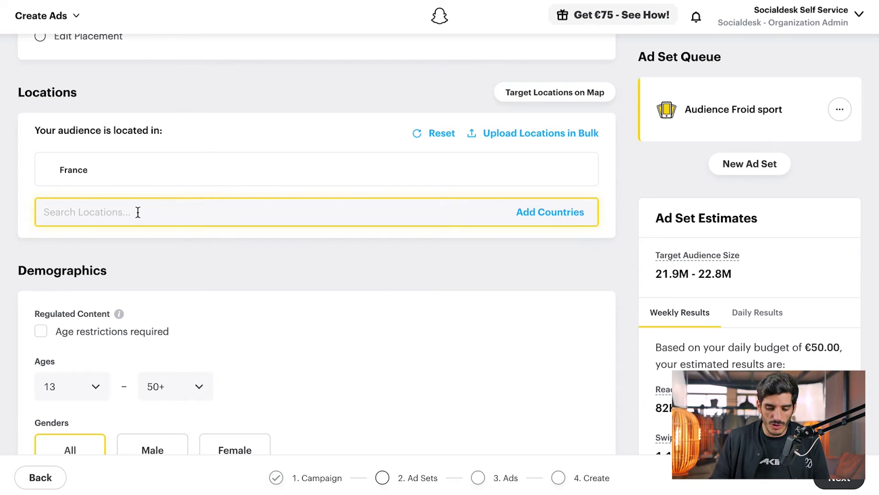
{"action": "left_click", "coordinate": [138, 212]}
{"action": "type", "text": "italie"}
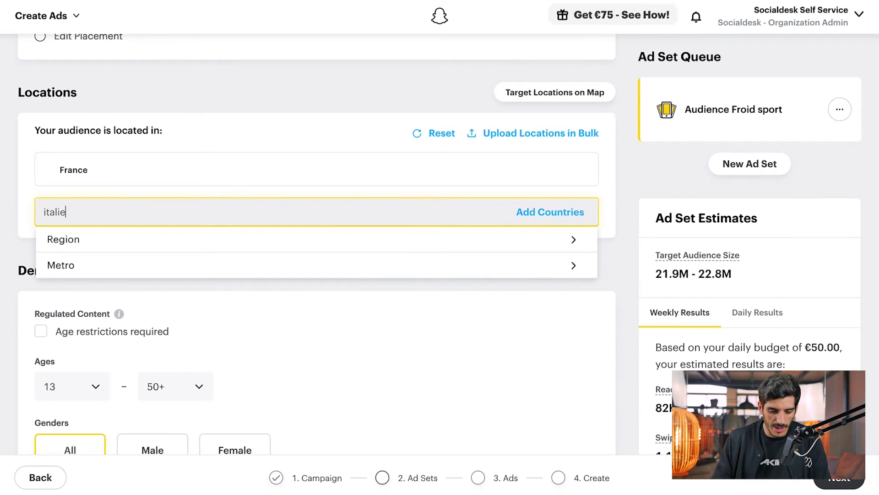
{"action": "key", "text": "BackSpace"}
{"action": "key", "text": "BackSpace"}
{"action": "type", "text": "y"}
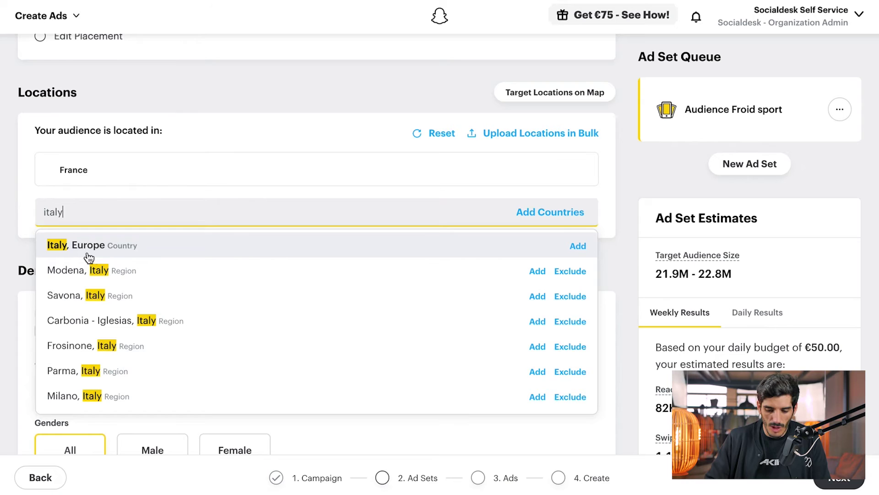
{"action": "left_click", "coordinate": [573, 248]}
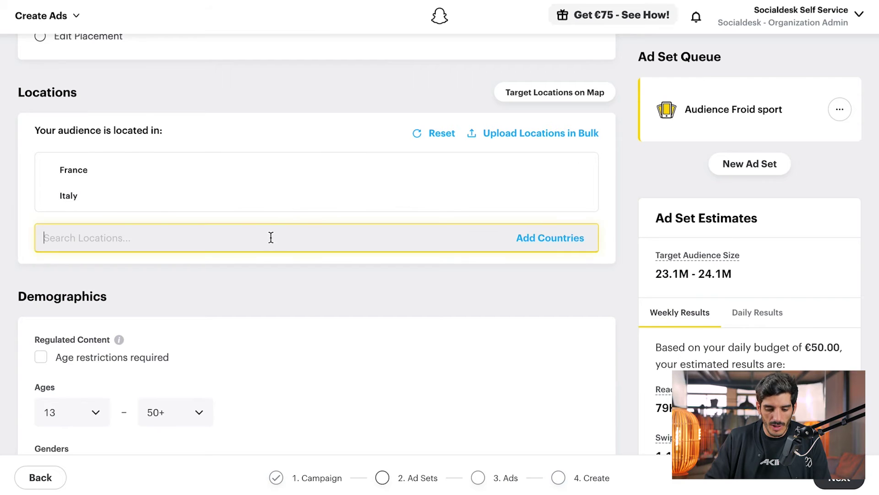
{"action": "left_click", "coordinate": [575, 195]}
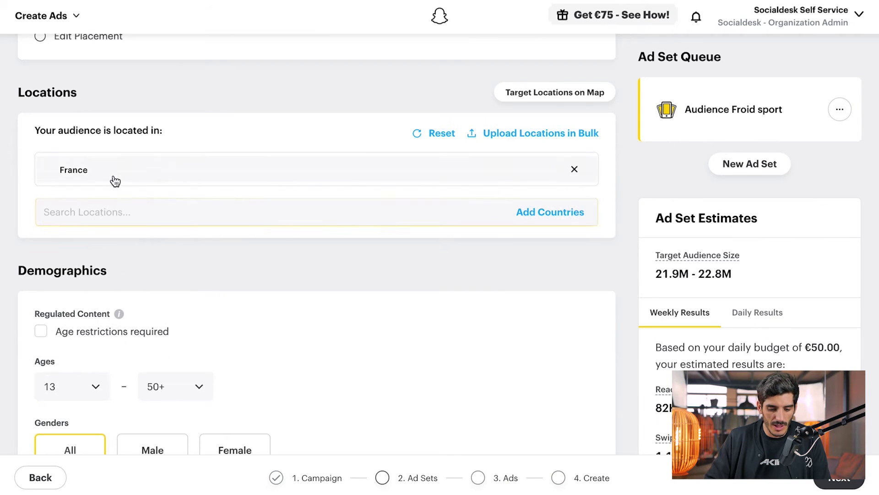
- Try searching for "lyon", clear the search, and exclude the Auvergne Rhone Alpes region from the France targeting
{"action": "left_click", "coordinate": [100, 204]}
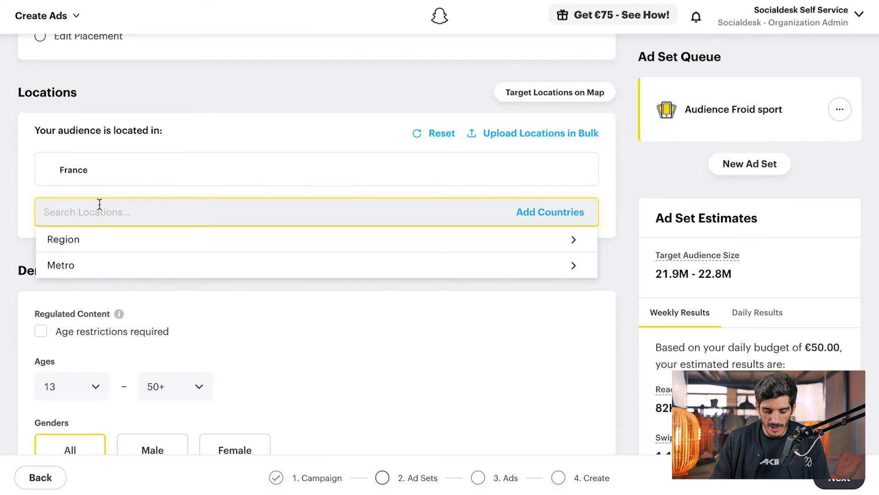
{"action": "type", "text": "lyon"}
{"action": "key", "text": "BackSpace"}
{"action": "key", "text": "BackSpace"}
{"action": "key", "text": "BackSpace"}
{"action": "key", "text": "BackSpace"}
{"action": "left_click", "coordinate": [110, 239]}
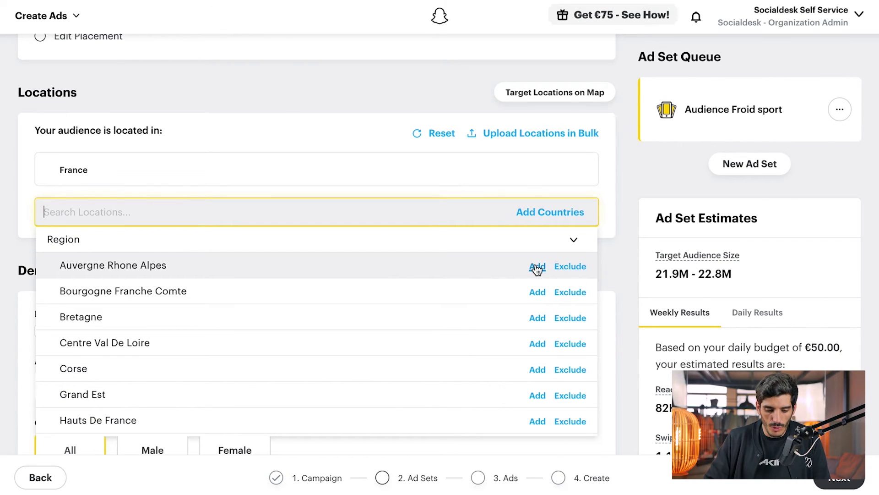
{"action": "left_click", "coordinate": [570, 267]}
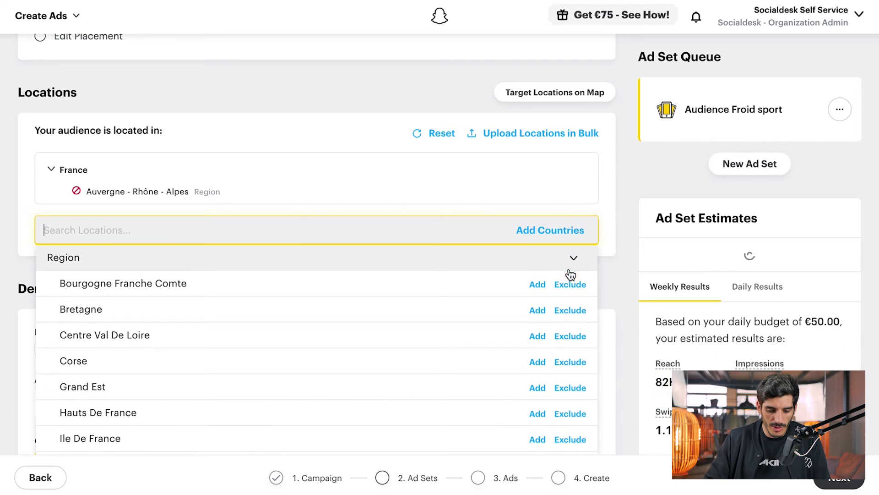
{"action": "left_click", "coordinate": [48, 212]}
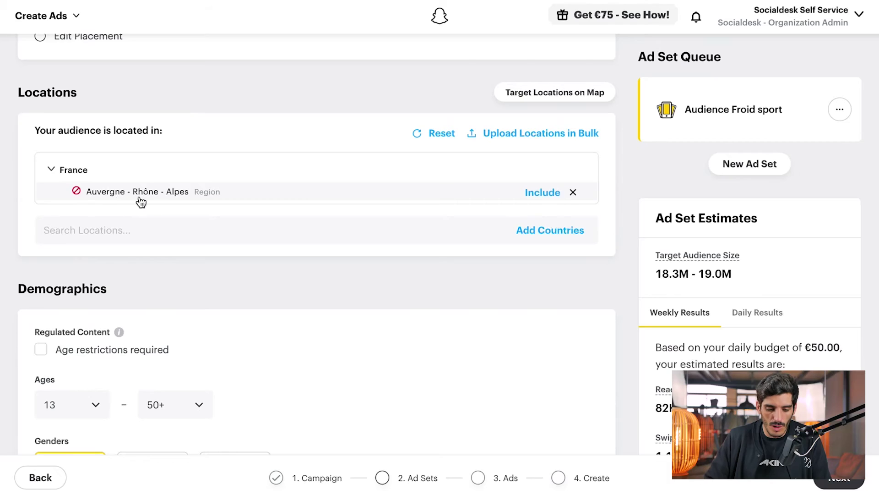
- Browse the other French regions and remove the Auvergne - Rhône - Alpes exclusion from the audience locations
{"action": "left_click", "coordinate": [464, 235]}
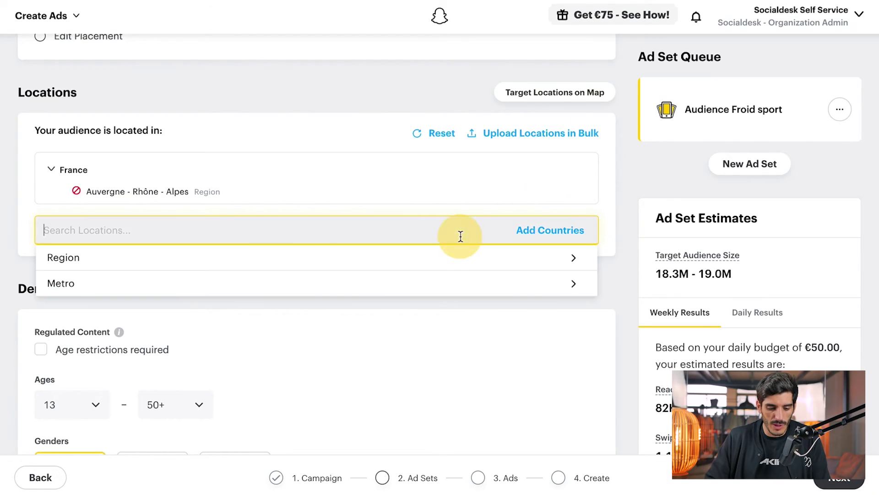
{"action": "left_click", "coordinate": [328, 263]}
{"action": "scroll", "coordinate": [285, 362], "scroll_direction": "down", "scroll_amount": 1}
{"action": "scroll", "coordinate": [285, 363], "scroll_direction": "up", "scroll_amount": 1}
{"action": "mouse_move", "coordinate": [563, 190]}
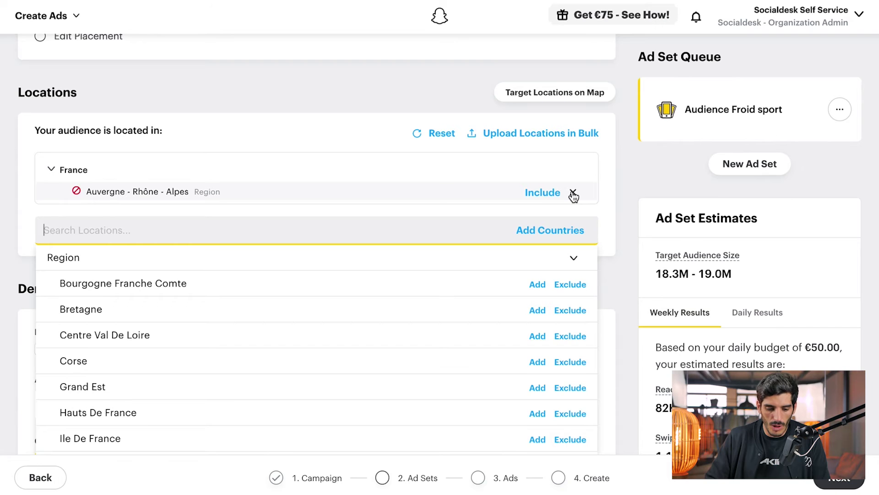
{"action": "left_click", "coordinate": [573, 194]}
{"action": "left_click", "coordinate": [572, 192]}
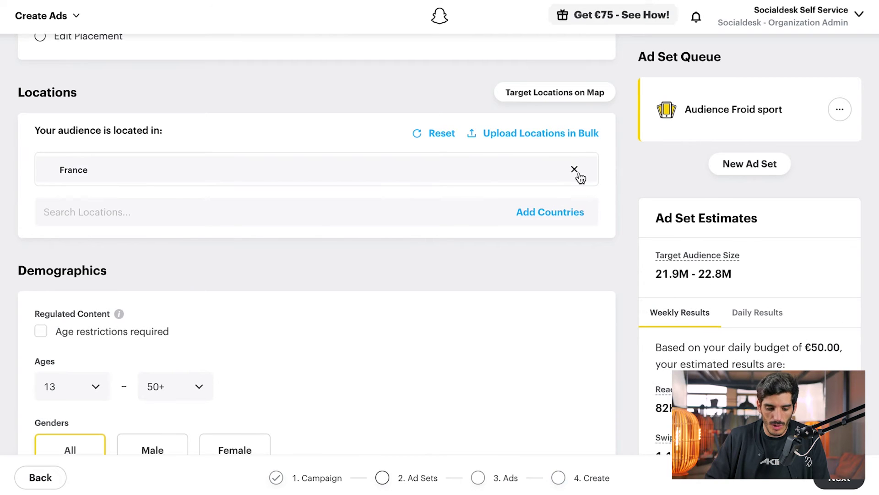
- Examine the options for uploading locations in bulk for France, and cancel without uploading a list
{"action": "left_click", "coordinate": [527, 135]}
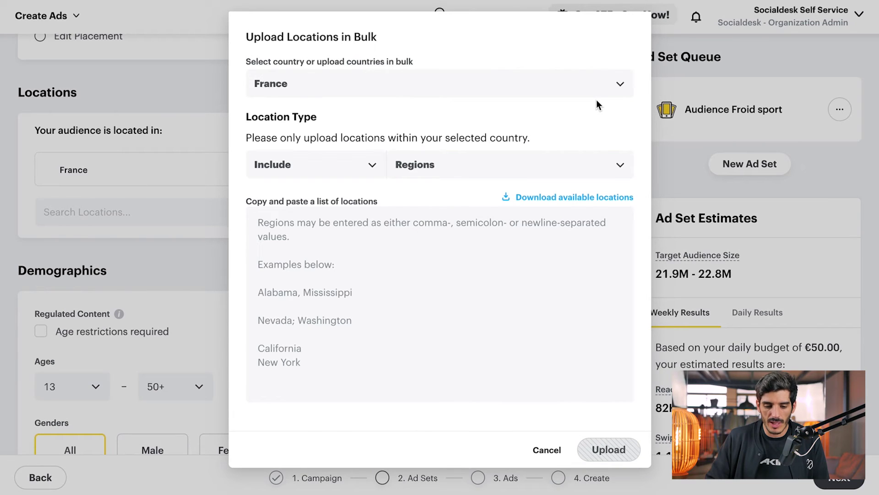
{"action": "left_click", "coordinate": [314, 270]}
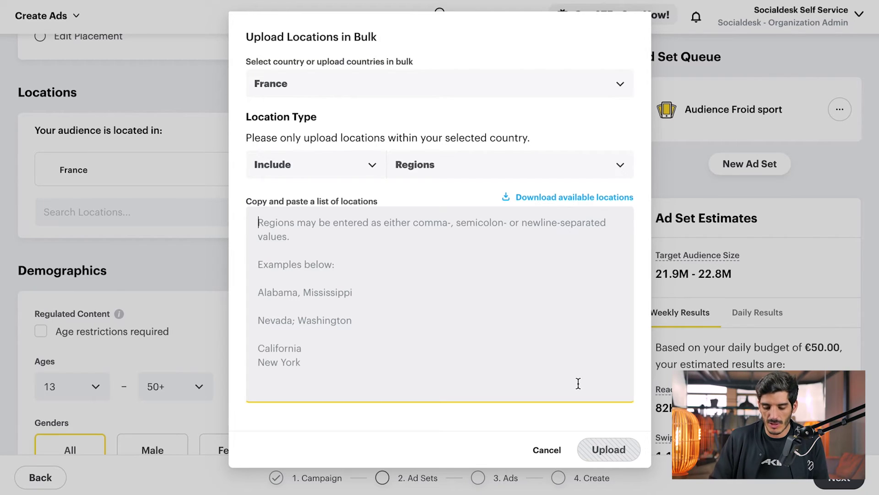
{"action": "left_click", "coordinate": [553, 451]}
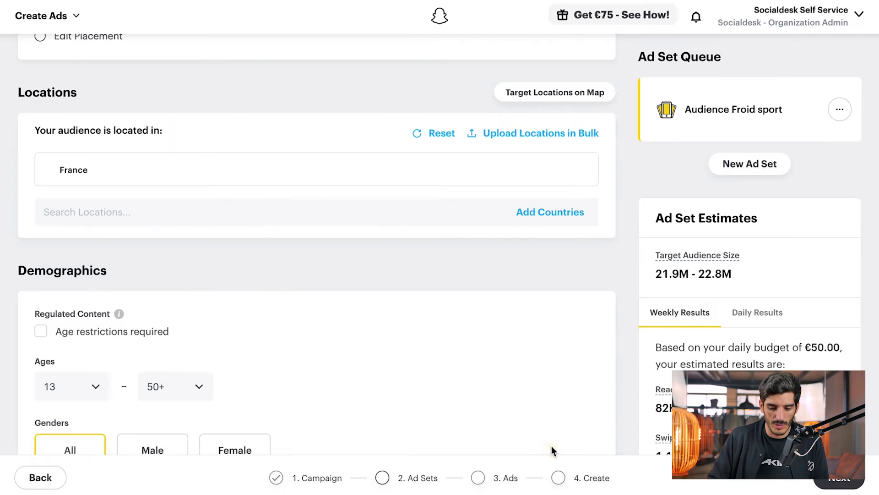
{"action": "left_click", "coordinate": [443, 213]}
- Try map-based location targeting by searching for "lyon" and adding Lyon, Rhône, France
{"action": "left_click", "coordinate": [527, 102]}
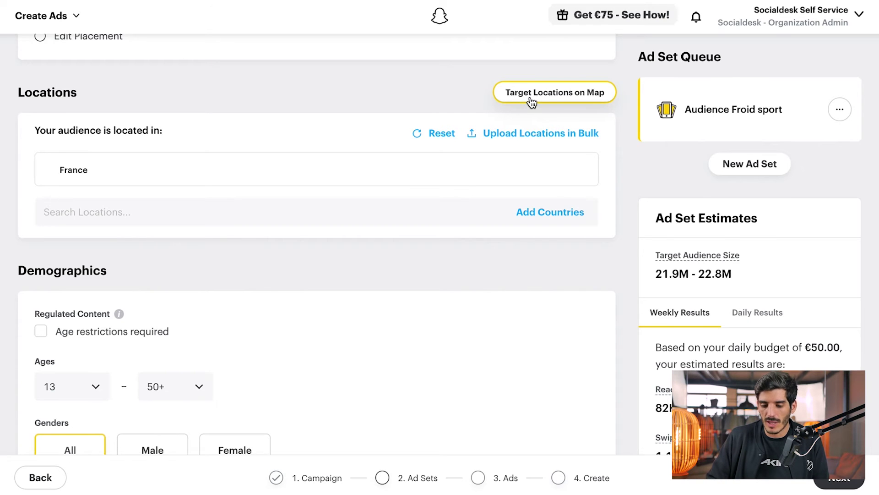
{"action": "left_click", "coordinate": [529, 98]}
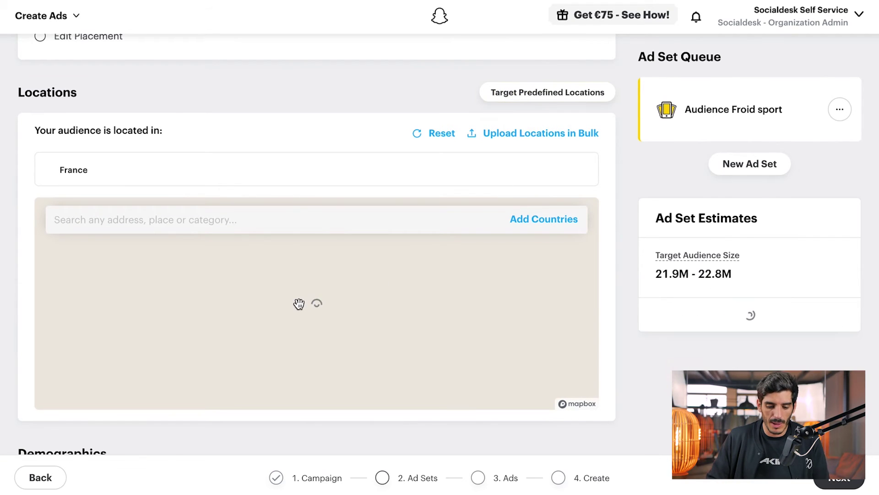
{"action": "left_click", "coordinate": [216, 220]}
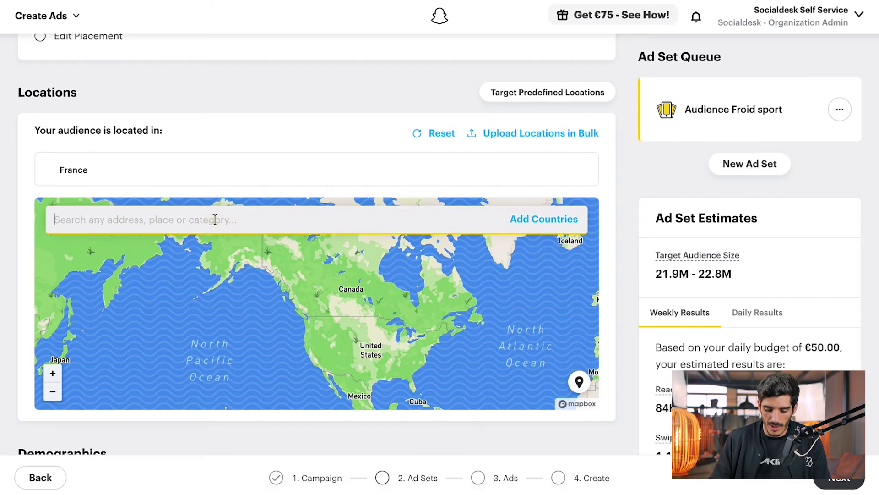
{"action": "type", "text": "lyon"}
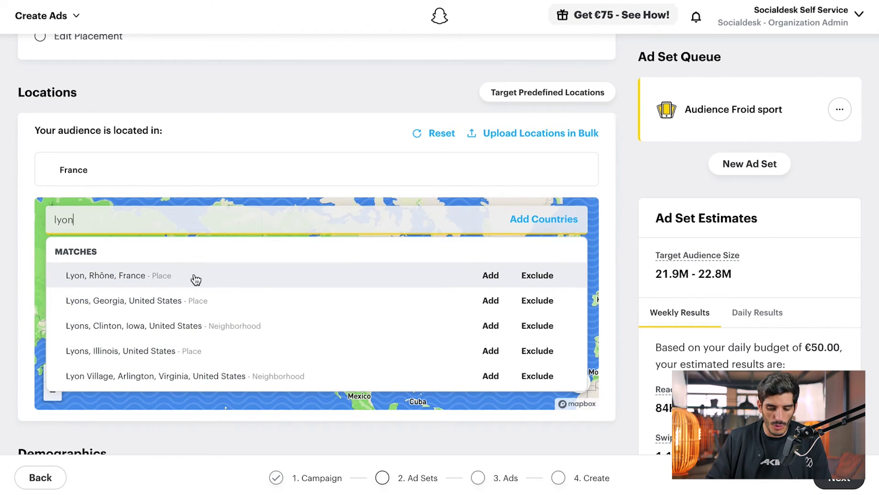
{"action": "left_click", "coordinate": [490, 275]}
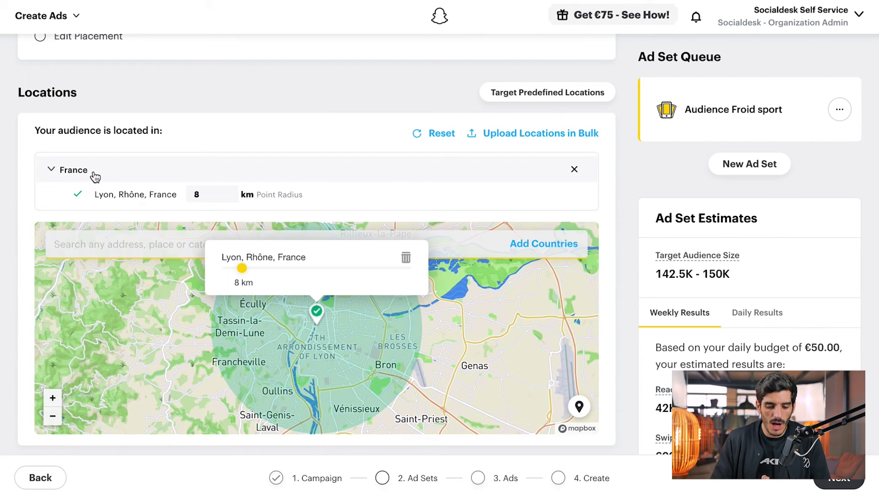
- Set the point radius around Lyon to 100 km and check the covered area on the map
{"action": "left_click", "coordinate": [209, 196]}
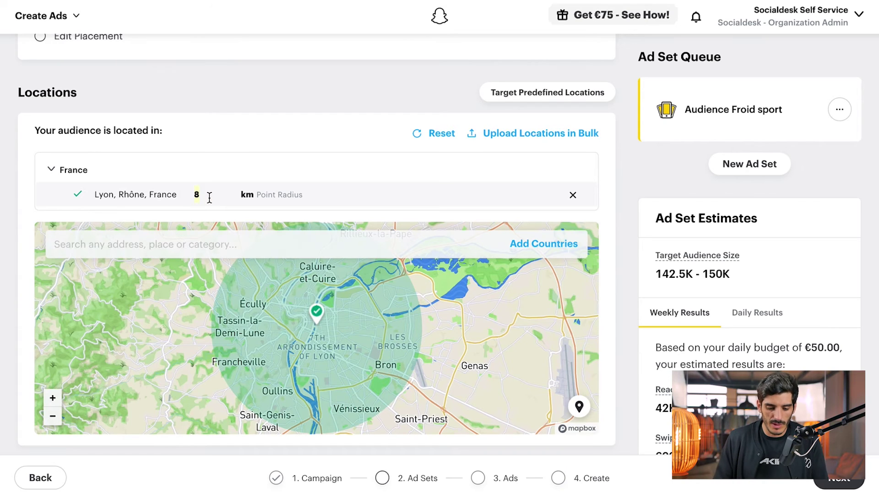
{"action": "key", "text": "BackSpace"}
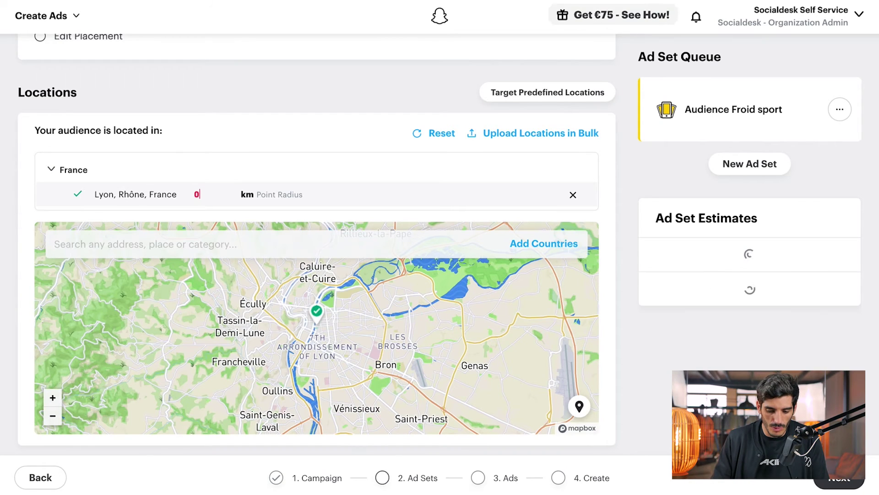
{"action": "type", "text": "1"}
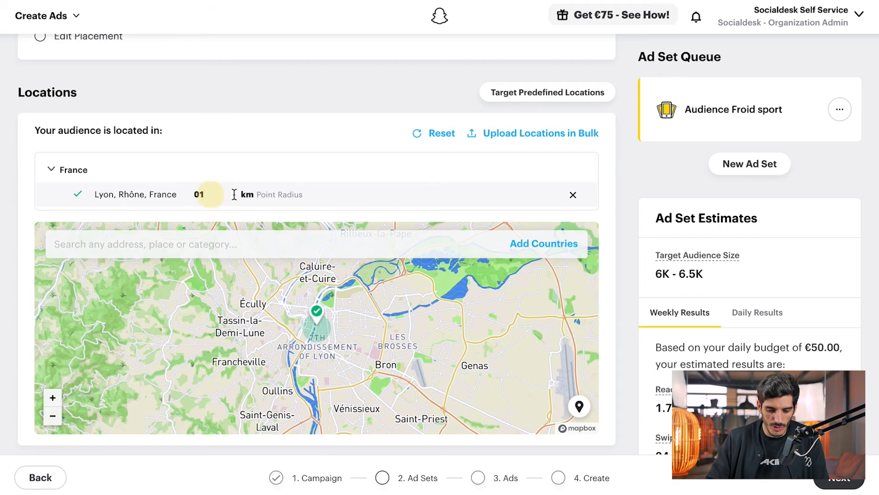
{"action": "key", "text": "BackSpace"}
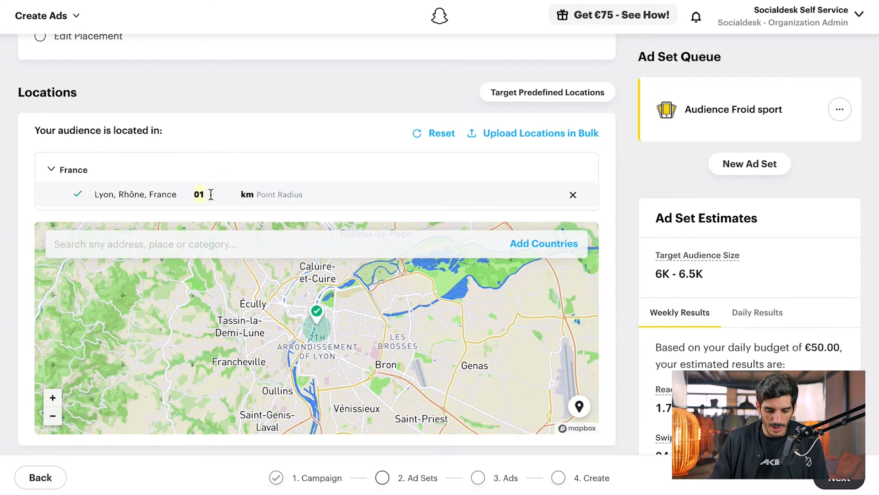
{"action": "type", "text": "100"}
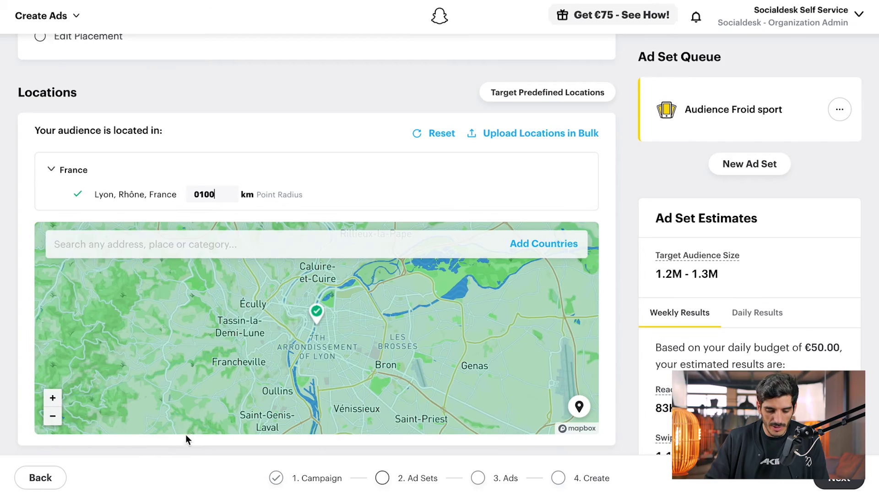
{"action": "left_click", "coordinate": [53, 416]}
{"action": "left_click", "coordinate": [53, 416]}
{"action": "left_click", "coordinate": [53, 416]}
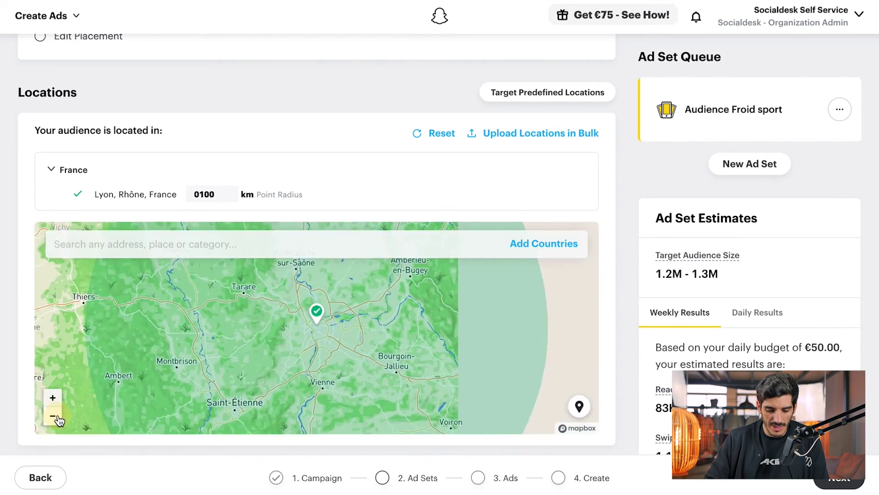
{"action": "left_click", "coordinate": [54, 417]}
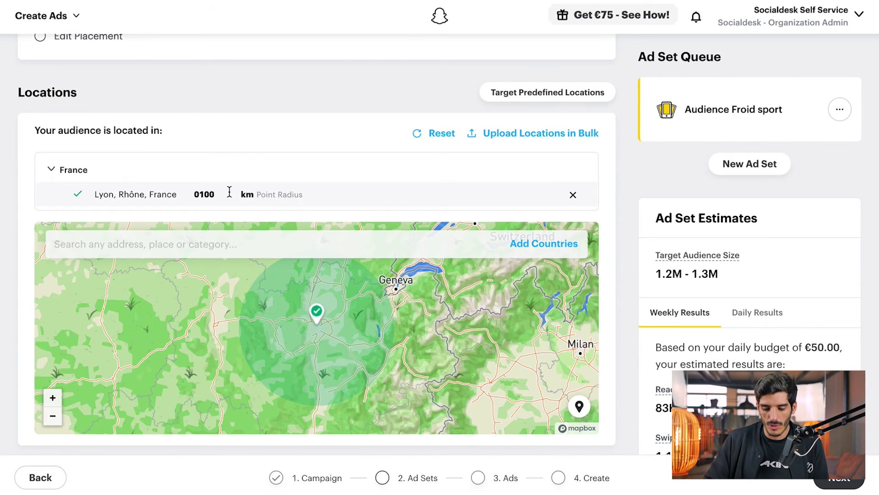
- Remove the Lyon radius target and return to predefined location targeting for all of France
{"action": "scroll", "coordinate": [230, 192], "scroll_direction": "down", "scroll_amount": 3}
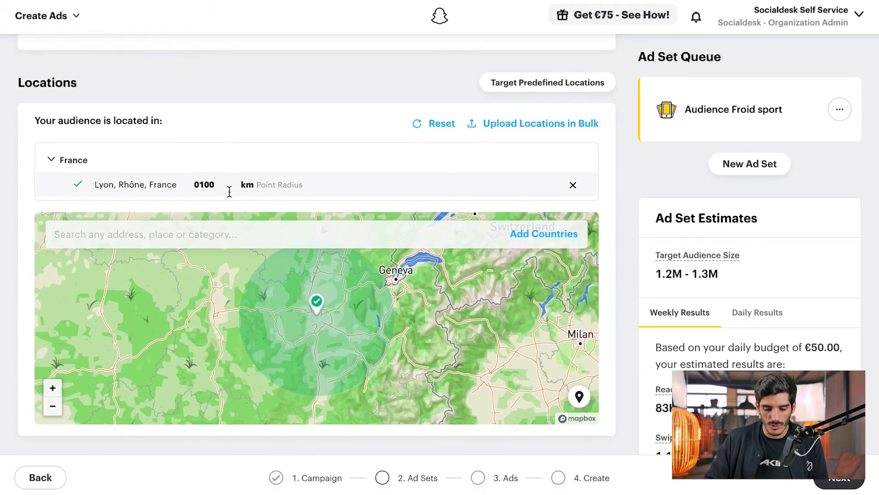
{"action": "scroll", "coordinate": [229, 191], "scroll_direction": "up", "scroll_amount": 2}
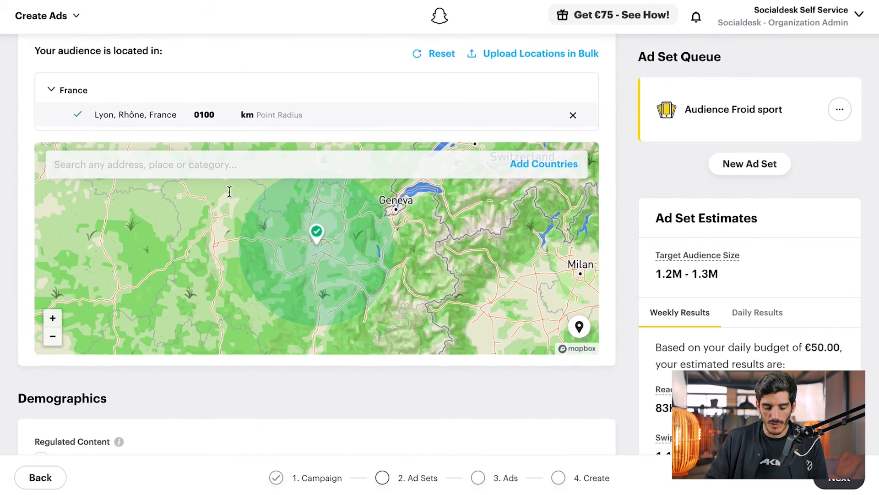
{"action": "left_click", "coordinate": [574, 142]}
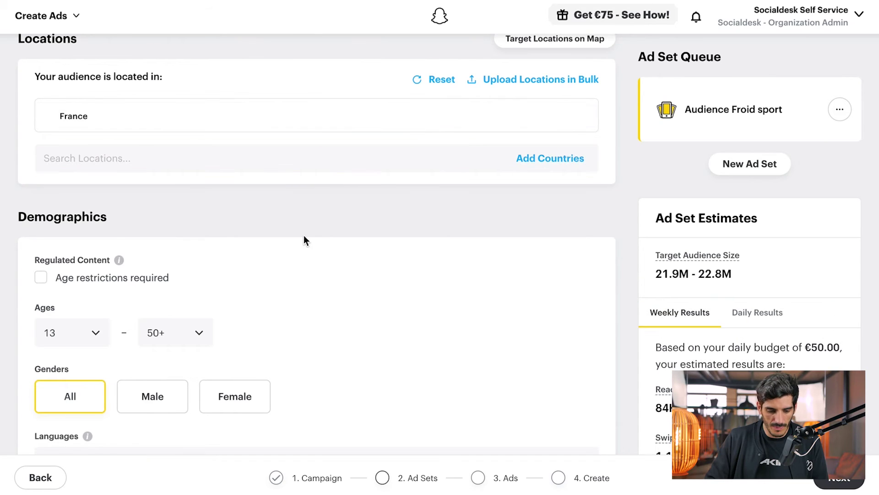
- Set the maximum age in the ad set's demographics to 35, leaving the minimum age at 13
{"action": "scroll", "coordinate": [304, 240], "scroll_direction": "down", "scroll_amount": 3}
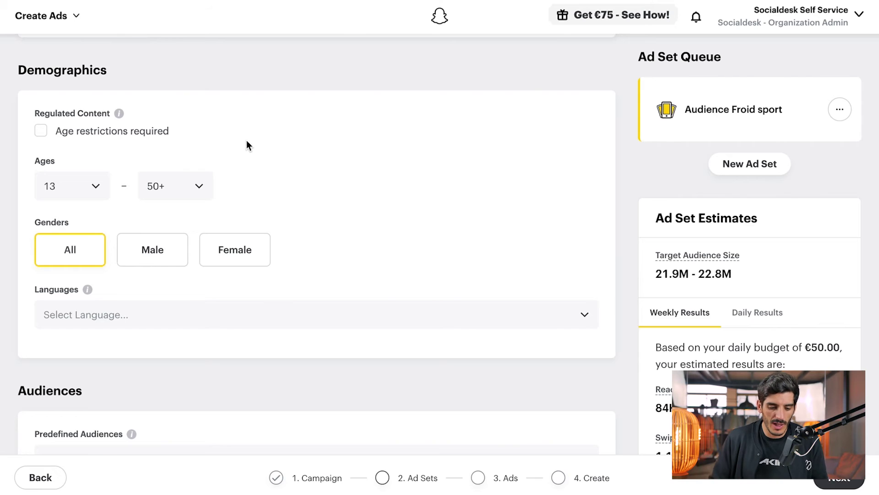
{"action": "left_click", "coordinate": [63, 183]}
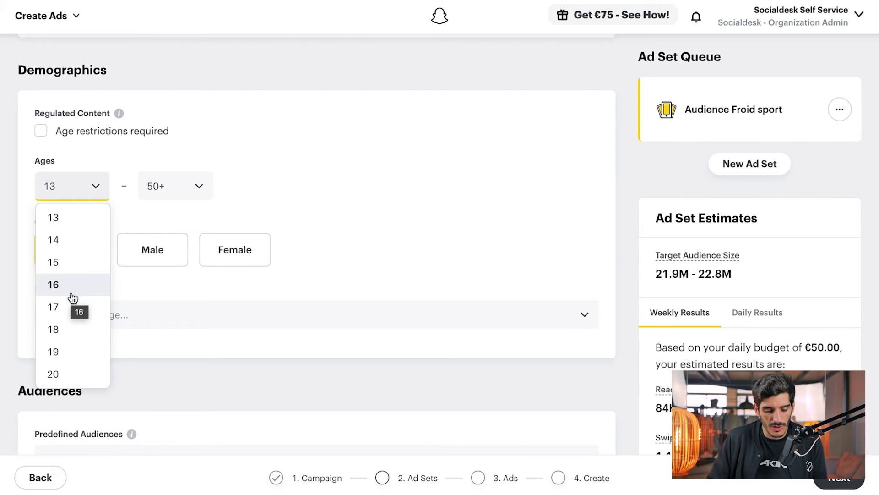
{"action": "left_click", "coordinate": [282, 211]}
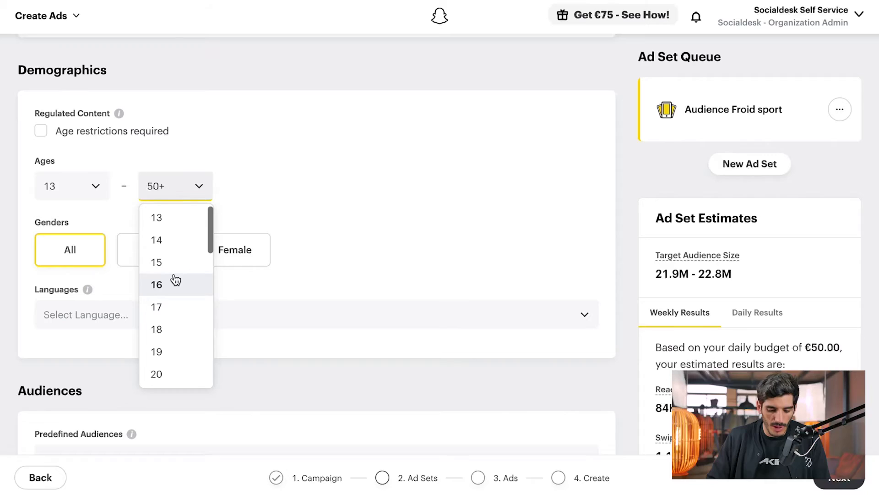
{"action": "scroll", "coordinate": [175, 280], "scroll_direction": "down", "scroll_amount": 2}
{"action": "scroll", "coordinate": [175, 280], "scroll_direction": "down", "scroll_amount": 10}
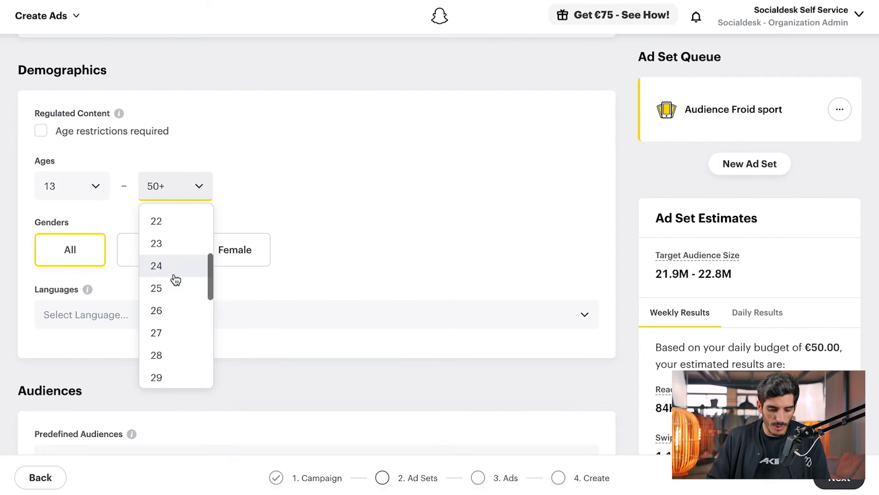
{"action": "scroll", "coordinate": [176, 275], "scroll_direction": "up", "scroll_amount": 2}
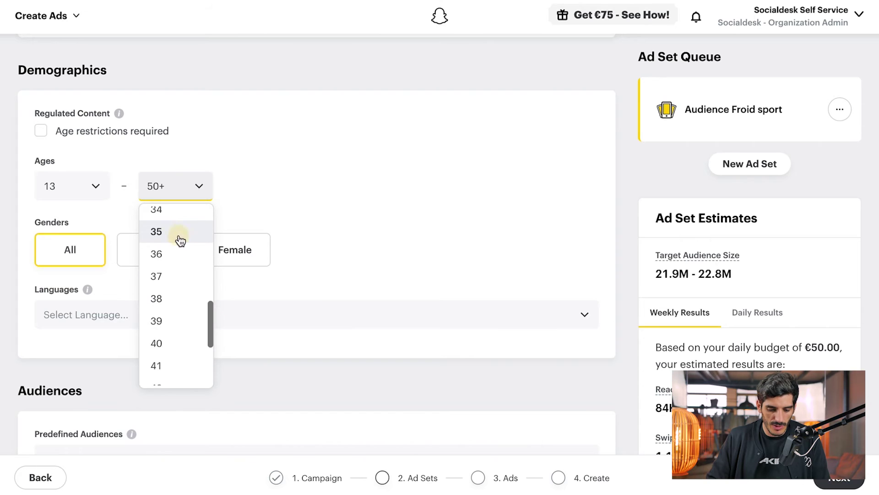
{"action": "left_click", "coordinate": [178, 234]}
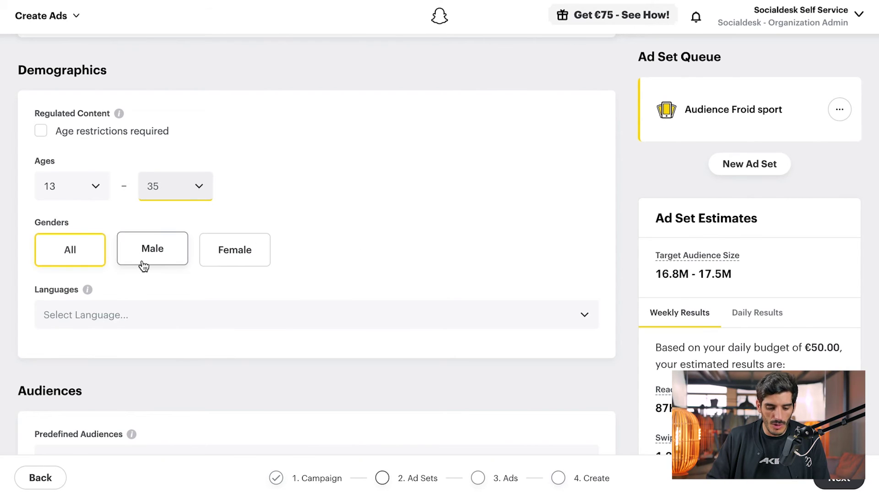
- Restrict the audience's language to French in the demographics
{"action": "scroll", "coordinate": [137, 269], "scroll_direction": "down", "scroll_amount": 1}
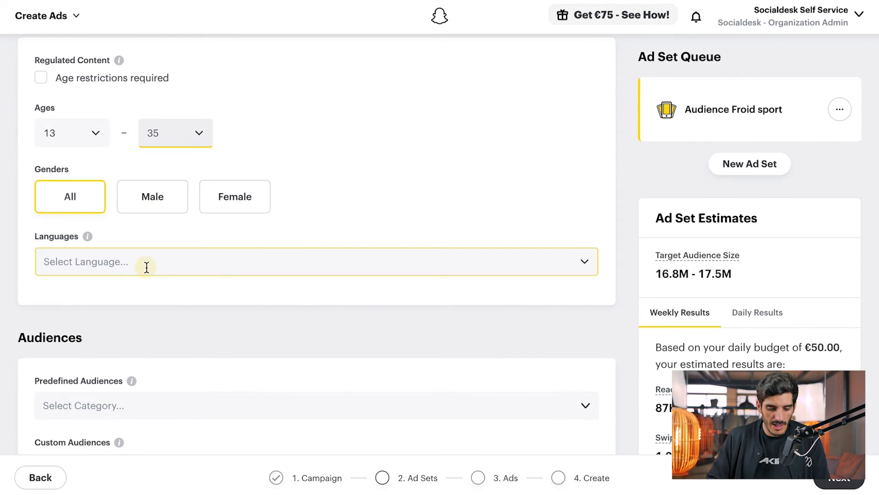
{"action": "left_click", "coordinate": [147, 267]}
{"action": "type", "text": "fr"}
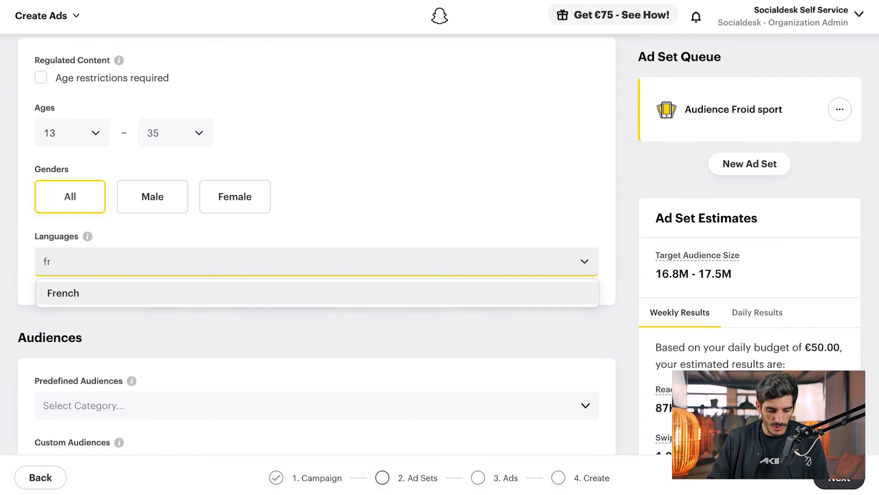
{"action": "left_click", "coordinate": [65, 299]}
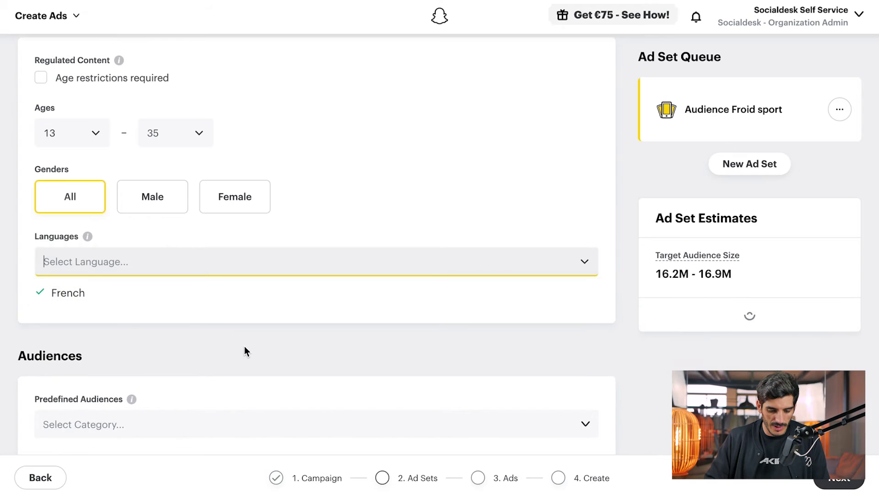
- Examine the ad set's audience settings and the Lifestyles group of predefined audiences without selecting a category
{"action": "scroll", "coordinate": [234, 304], "scroll_direction": "down", "scroll_amount": 1}
{"action": "scroll", "coordinate": [194, 363], "scroll_direction": "down", "scroll_amount": 3}
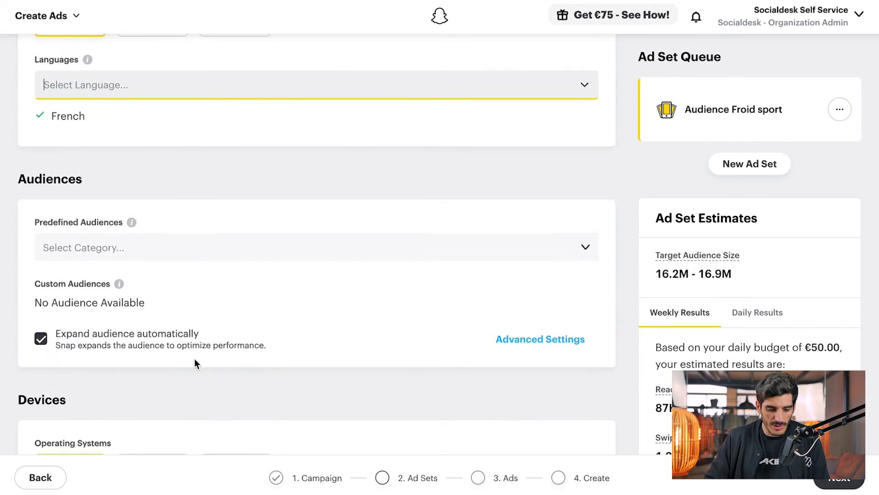
{"action": "scroll", "coordinate": [194, 363], "scroll_direction": "up", "scroll_amount": 2}
{"action": "scroll", "coordinate": [219, 266], "scroll_direction": "up", "scroll_amount": 1}
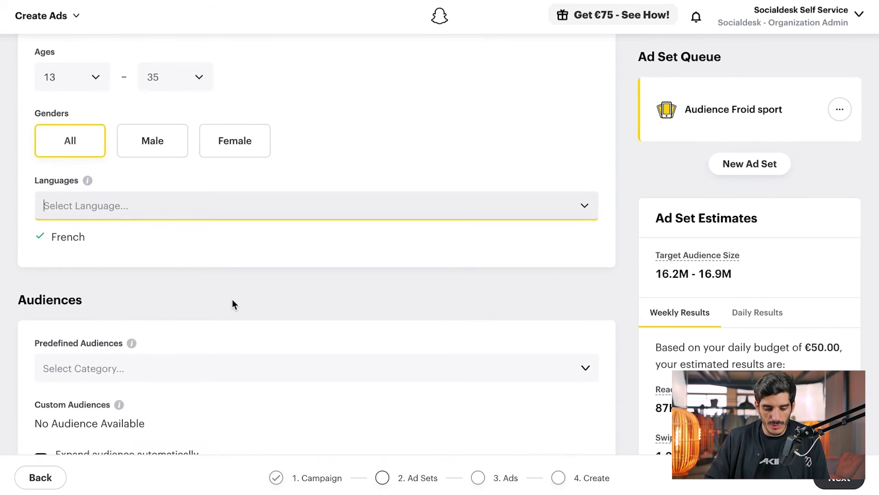
{"action": "scroll", "coordinate": [232, 300], "scroll_direction": "down", "scroll_amount": 5}
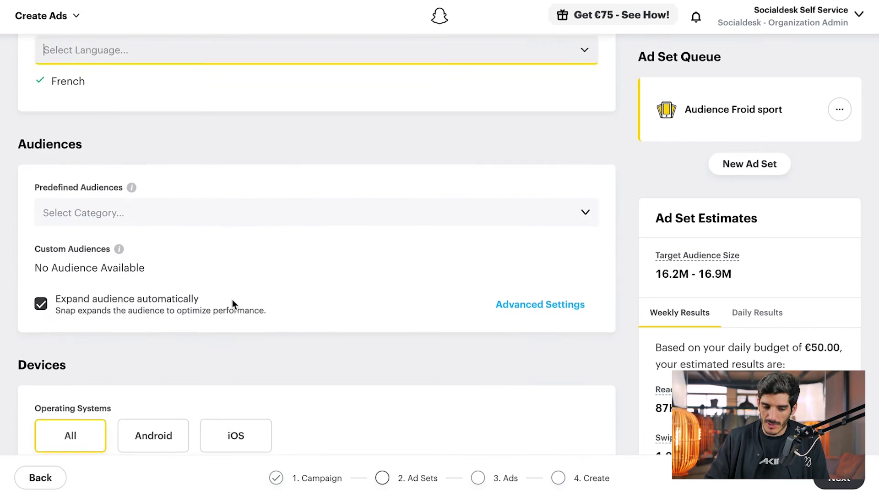
{"action": "scroll", "coordinate": [232, 300], "scroll_direction": "up", "scroll_amount": 1}
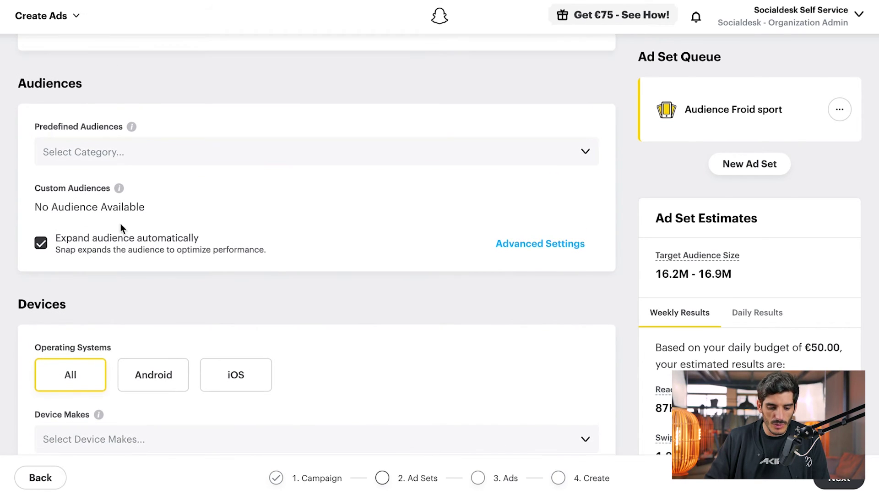
{"action": "left_click", "coordinate": [183, 158]}
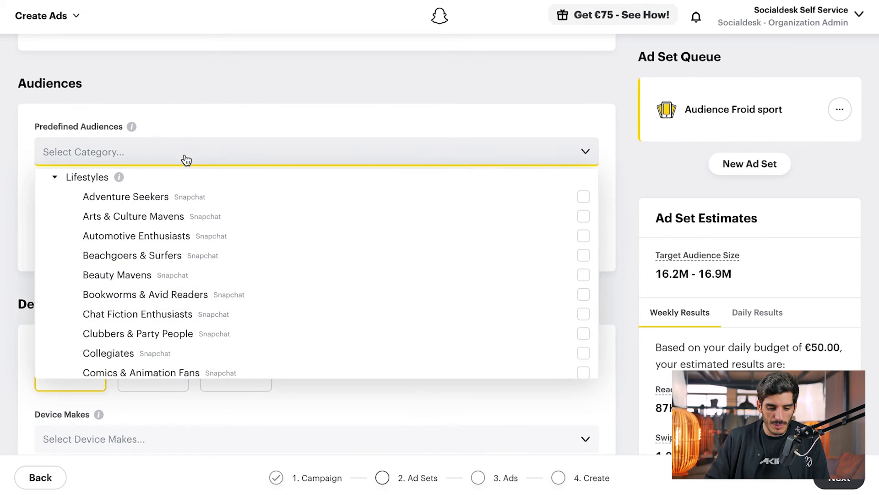
{"action": "left_click", "coordinate": [184, 158]}
{"action": "left_click", "coordinate": [53, 178]}
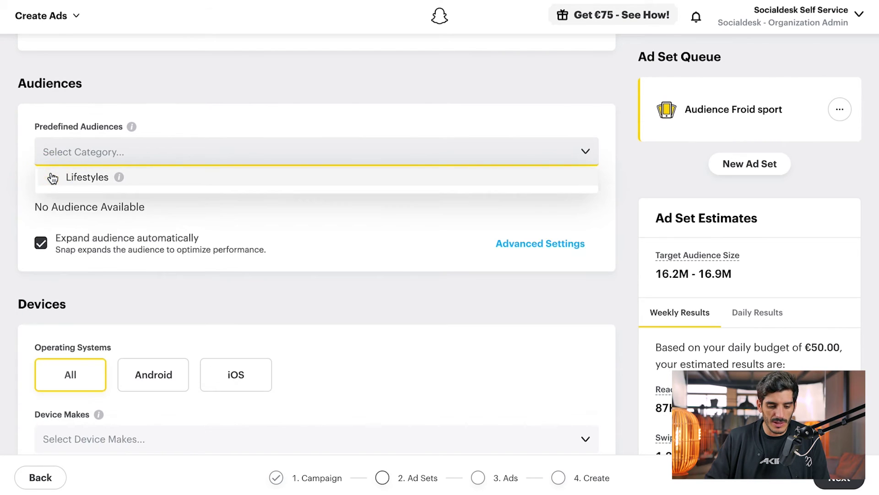
{"action": "left_click", "coordinate": [26, 204]}
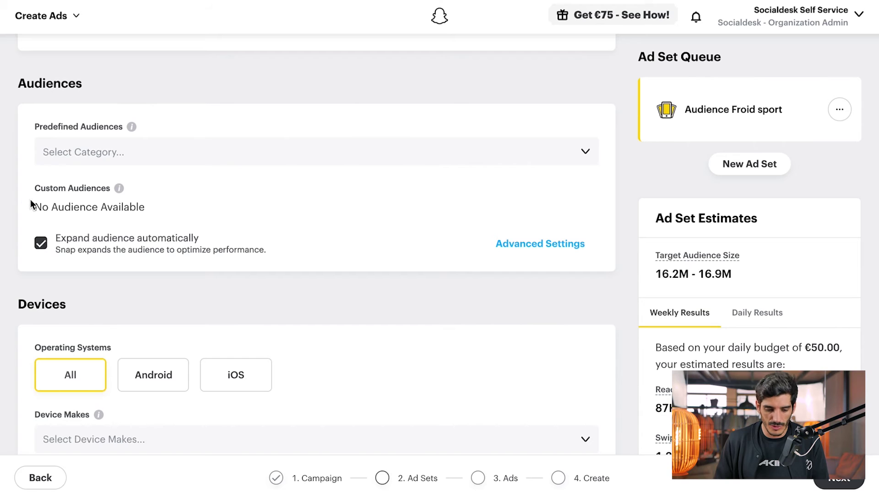
- Browse the Lifestyles predefined audiences and add the whole Sports Fans category to the ad set's targeting
{"action": "left_click", "coordinate": [151, 158]}
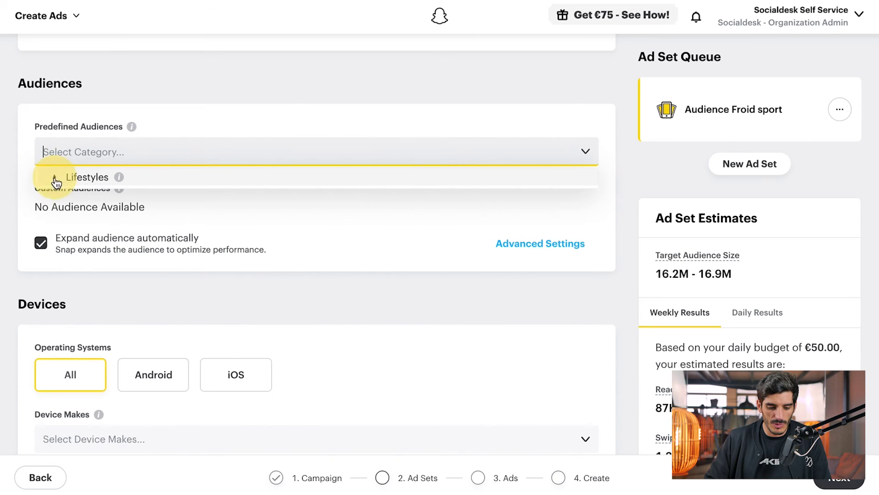
{"action": "left_click", "coordinate": [55, 179]}
{"action": "scroll", "coordinate": [166, 324], "scroll_direction": "down", "scroll_amount": 5}
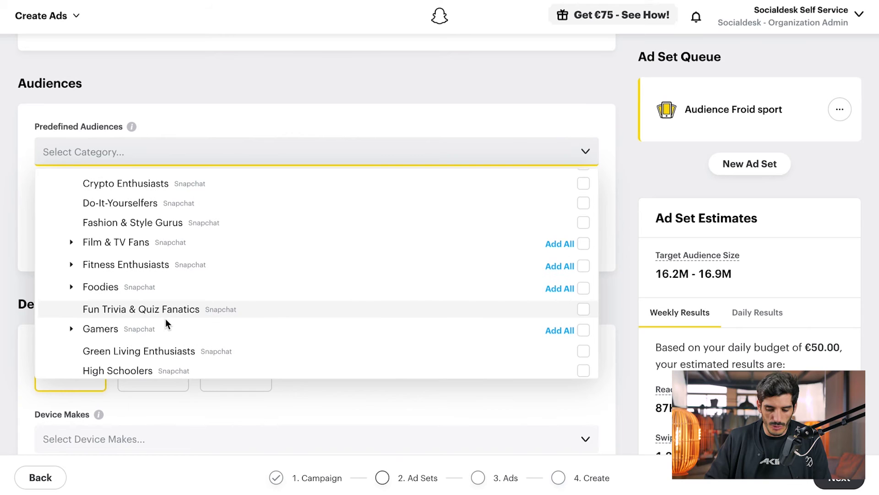
{"action": "scroll", "coordinate": [165, 321], "scroll_direction": "down", "scroll_amount": 1}
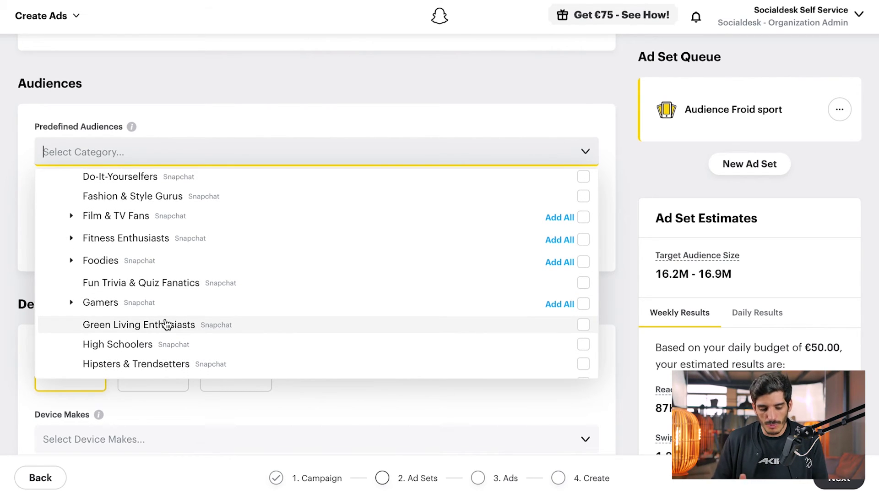
{"action": "scroll", "coordinate": [173, 315], "scroll_direction": "down", "scroll_amount": 5}
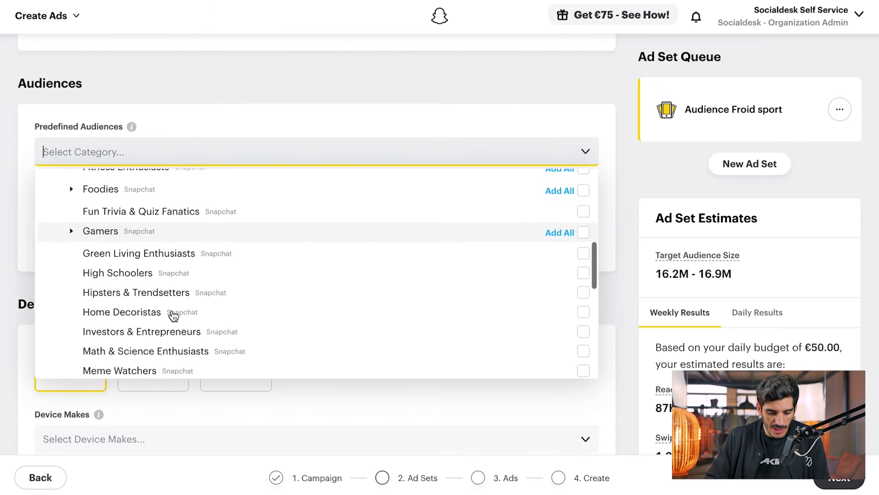
{"action": "scroll", "coordinate": [172, 313], "scroll_direction": "down", "scroll_amount": 3}
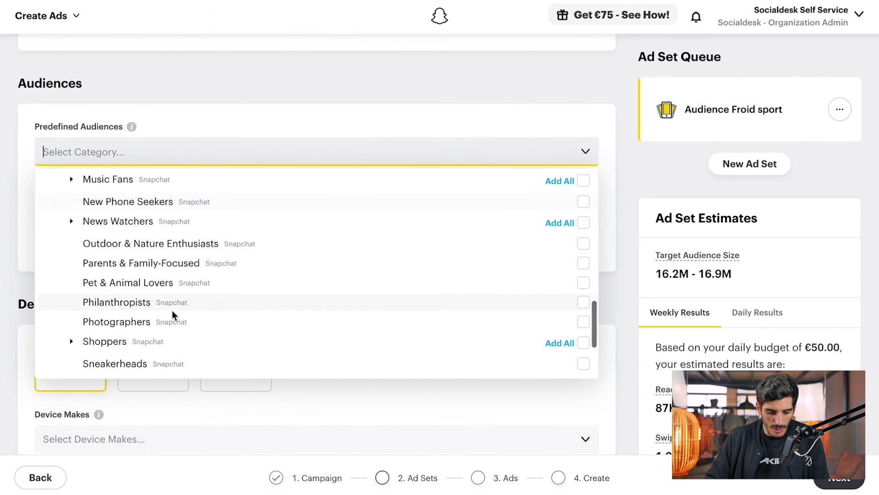
{"action": "scroll", "coordinate": [153, 210], "scroll_direction": "down", "scroll_amount": 3}
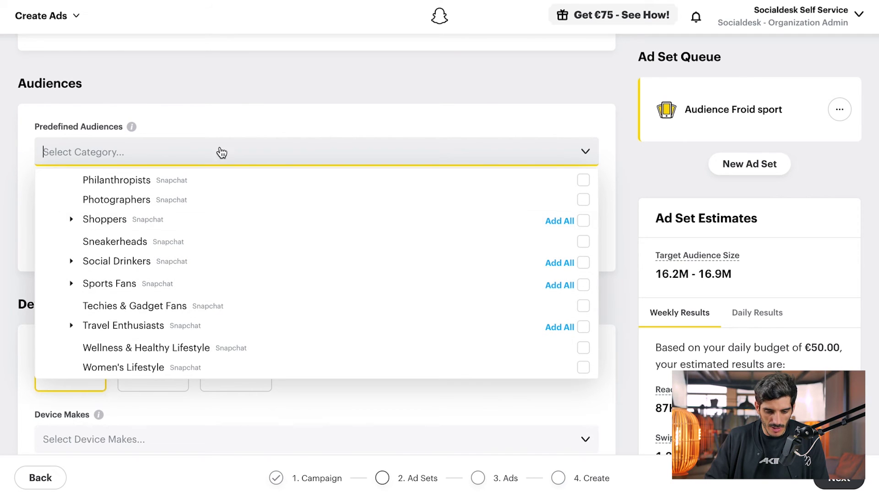
{"action": "left_click", "coordinate": [71, 284]}
{"action": "scroll", "coordinate": [163, 324], "scroll_direction": "down", "scroll_amount": 3}
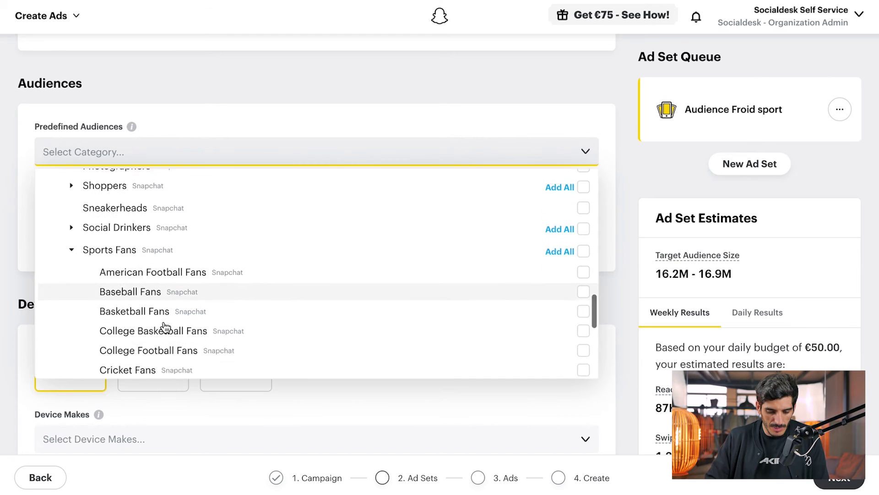
{"action": "scroll", "coordinate": [144, 260], "scroll_direction": "up", "scroll_amount": 5}
{"action": "scroll", "coordinate": [144, 260], "scroll_direction": "down", "scroll_amount": 3}
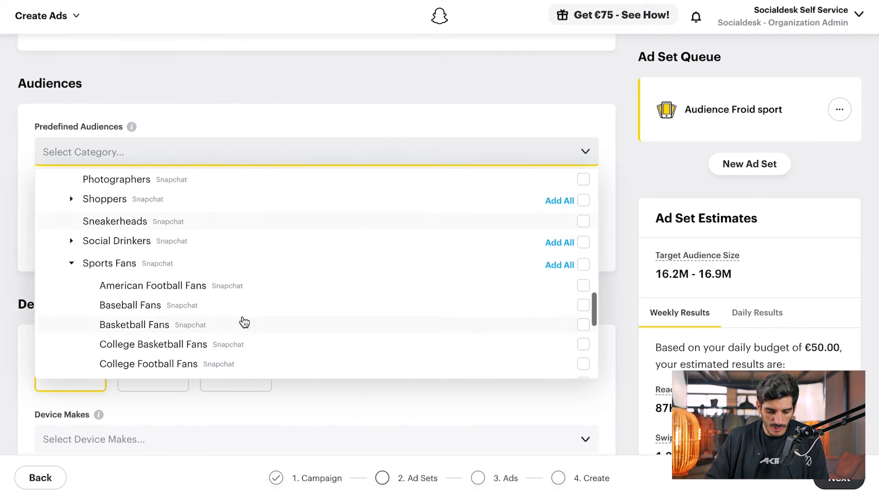
{"action": "left_click", "coordinate": [584, 264]}
{"action": "key", "text": "Escape"}
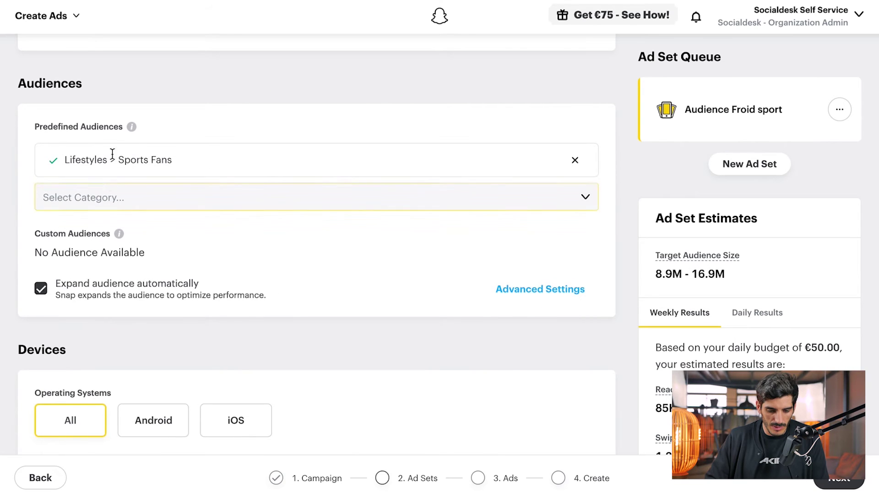
- Search the predefined audiences for "sport" and review the matching categories without adding another one
{"action": "left_click", "coordinate": [176, 197]}
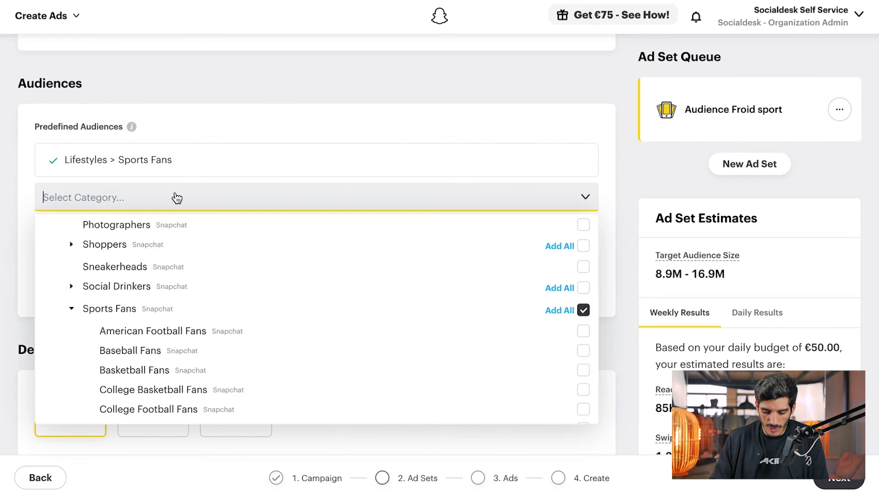
{"action": "type", "text": "sport"}
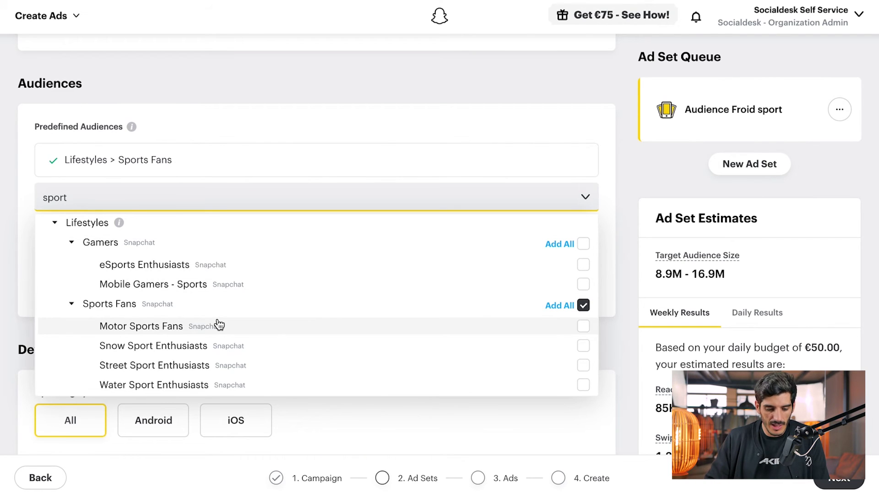
{"action": "scroll", "coordinate": [218, 316], "scroll_direction": "down", "scroll_amount": 2}
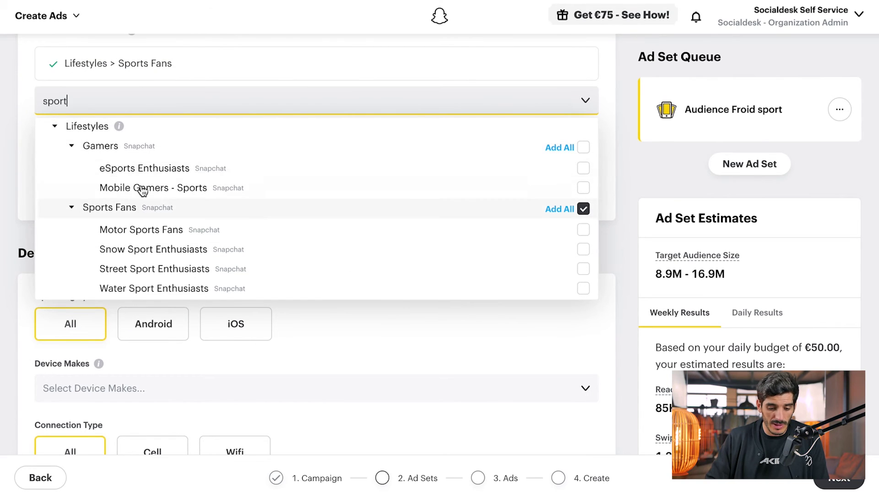
{"action": "scroll", "coordinate": [183, 275], "scroll_direction": "up", "scroll_amount": 2}
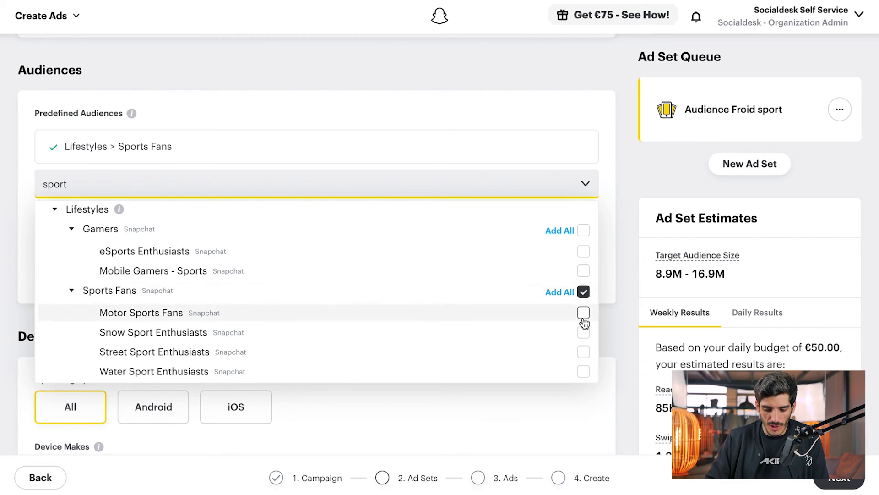
{"action": "left_click", "coordinate": [608, 183]}
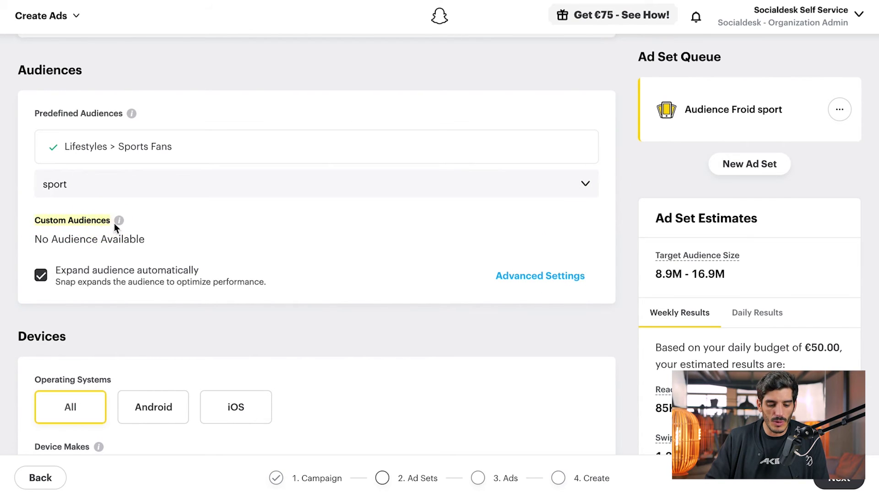
- Check what Custom Audiences covers, open the Audiences asset page and start creating a custom audience to reach its source types
{"action": "mouse_move", "coordinate": [120, 223]}
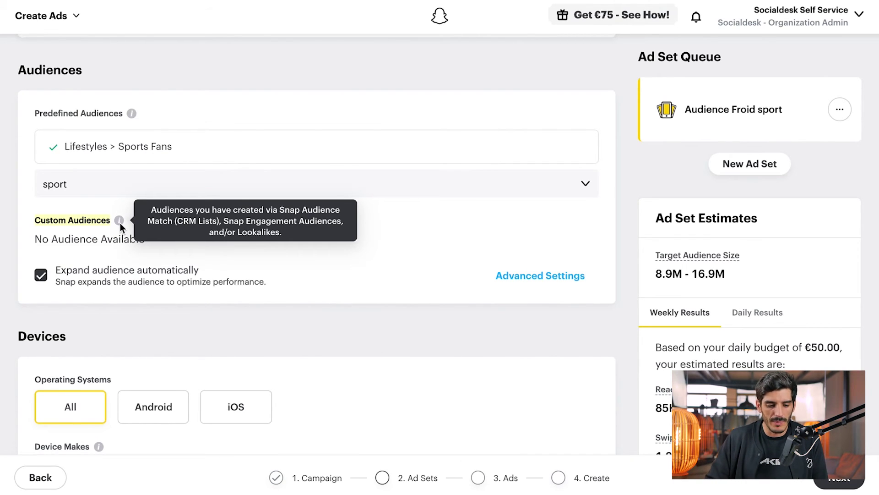
{"action": "left_click", "coordinate": [42, 18]}
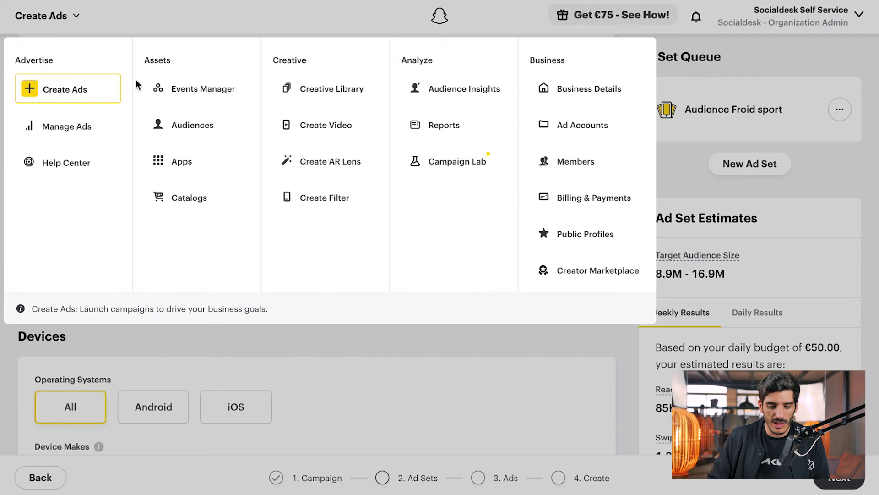
{"action": "right_click", "coordinate": [198, 130]}
{"action": "left_click", "coordinate": [197, 130]}
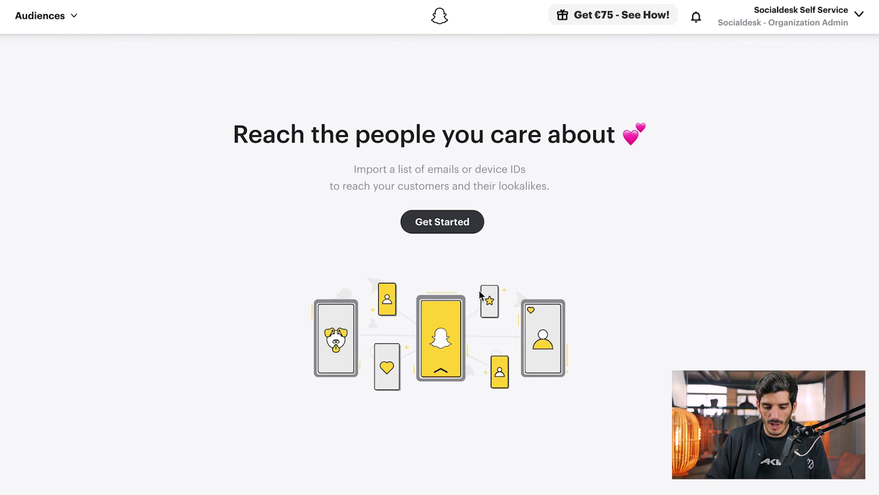
{"action": "left_click", "coordinate": [447, 229]}
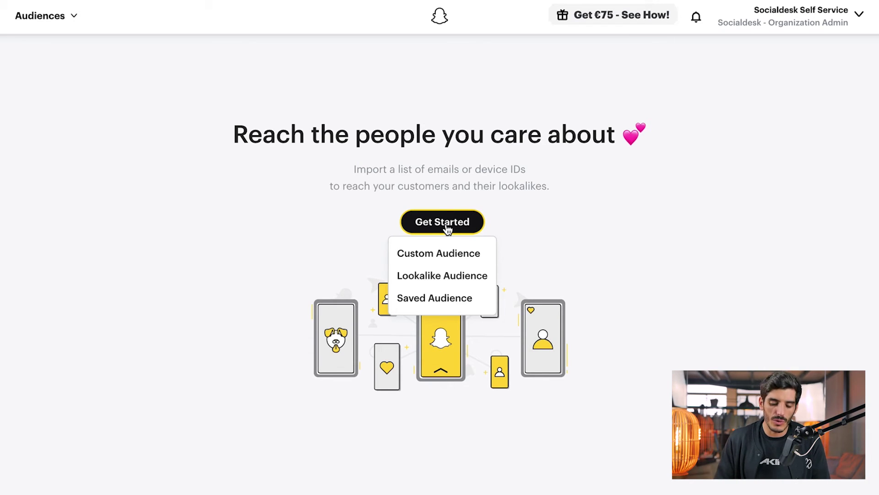
{"action": "left_click", "coordinate": [447, 253]}
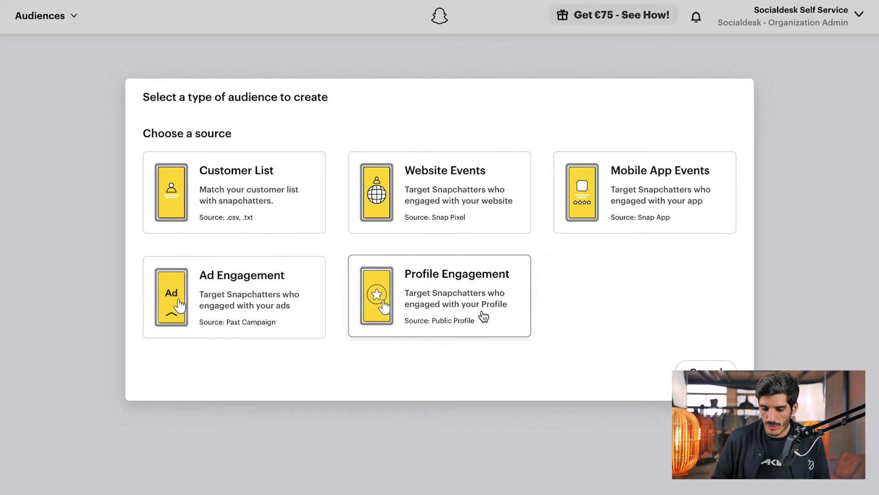
- Leave the custom audience source selection, postpone the feedback survey, and view the lookalike audience creation form without creating one
{"action": "left_click", "coordinate": [706, 366]}
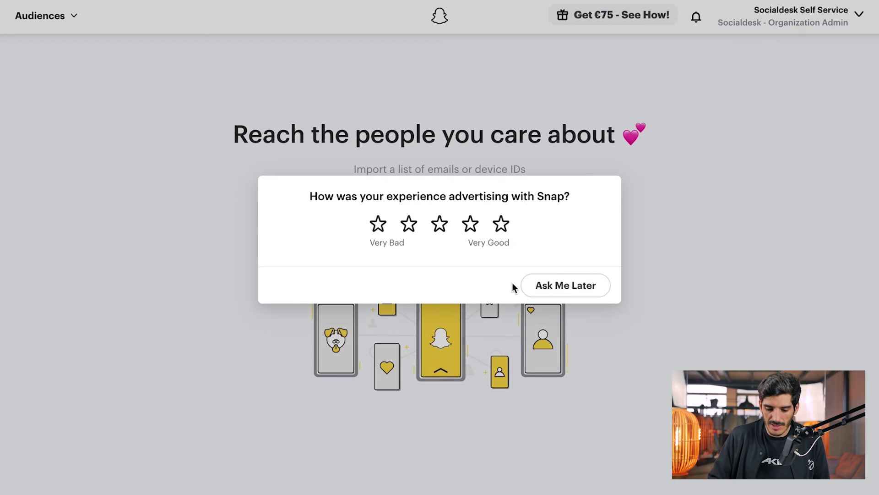
{"action": "left_click", "coordinate": [577, 286]}
{"action": "left_click", "coordinate": [448, 228]}
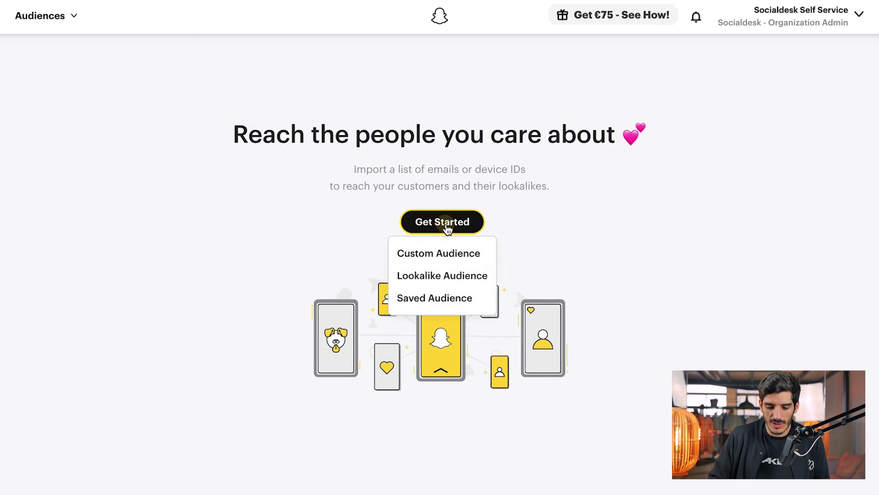
{"action": "left_click", "coordinate": [433, 275]}
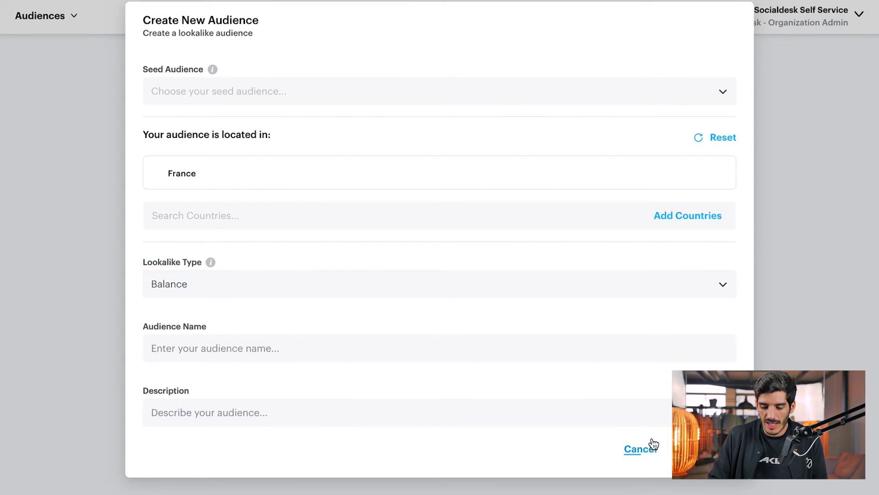
{"action": "left_click", "coordinate": [643, 460]}
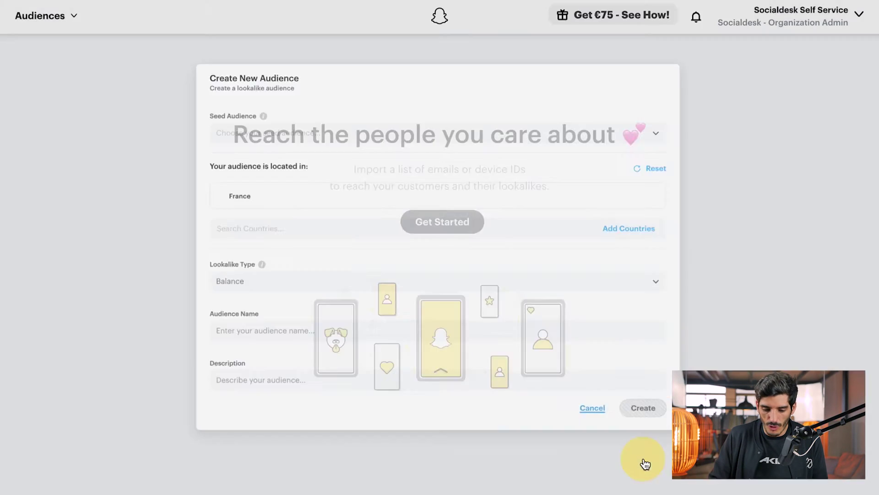
- Open a new saved audience and examine its location, demographic, device and predefined audience options
{"action": "left_click", "coordinate": [442, 222]}
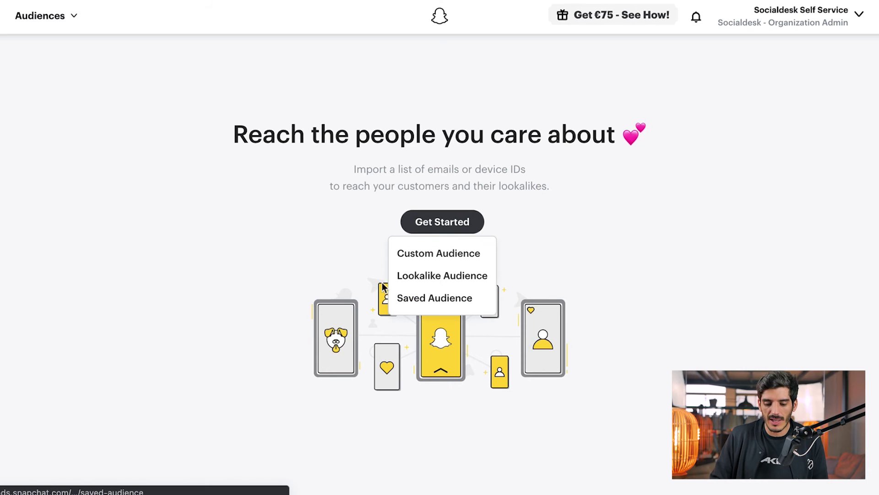
{"action": "left_click", "coordinate": [451, 296]}
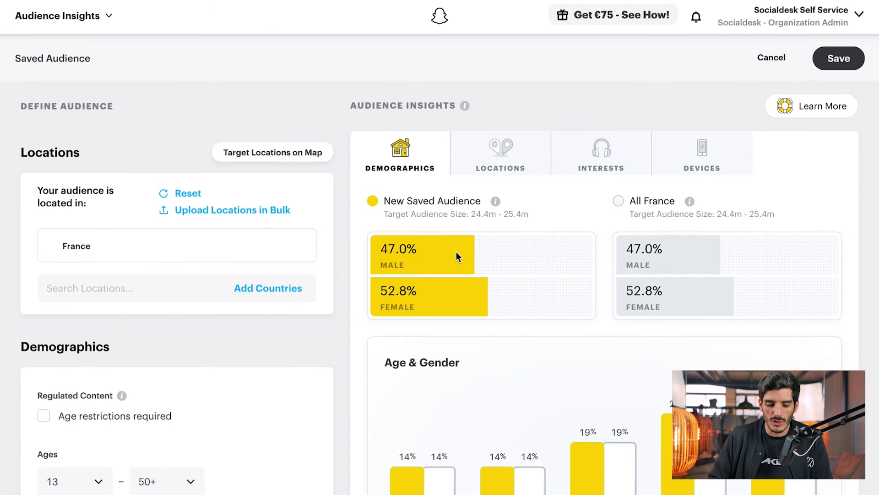
{"action": "scroll", "coordinate": [456, 257], "scroll_direction": "down", "scroll_amount": 1}
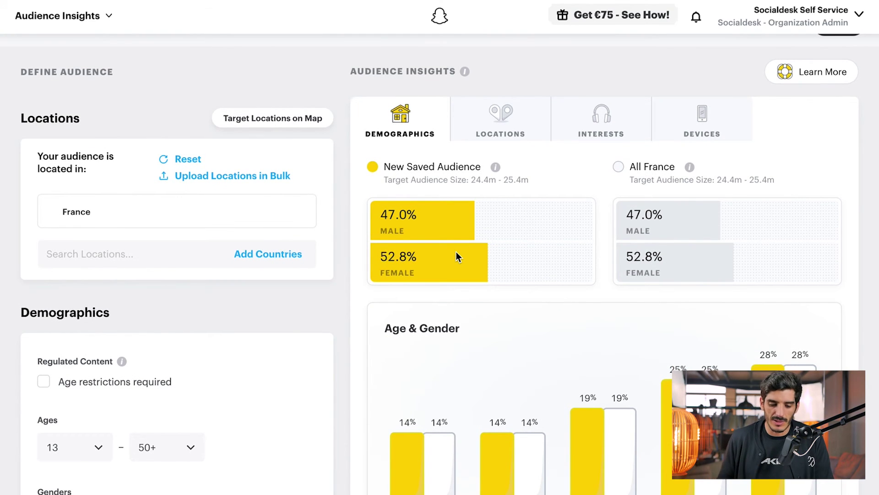
{"action": "scroll", "coordinate": [184, 298], "scroll_direction": "down", "scroll_amount": 5}
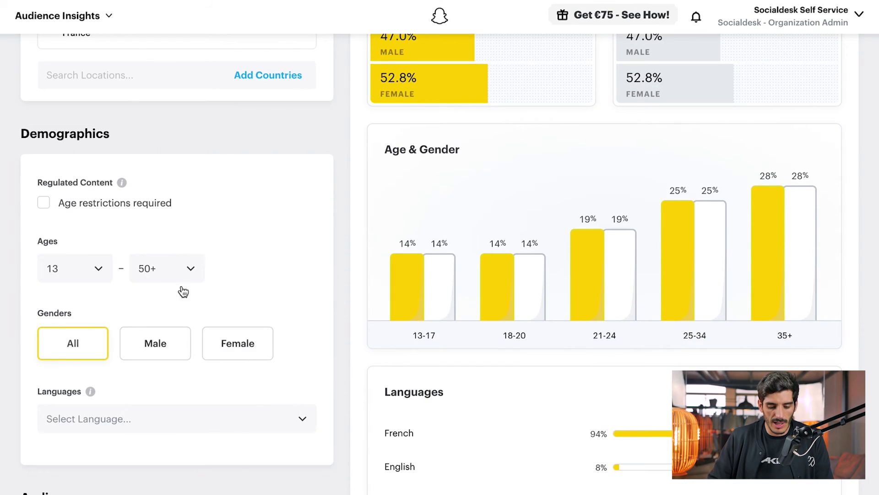
{"action": "scroll", "coordinate": [183, 300], "scroll_direction": "down", "scroll_amount": 1}
{"action": "scroll", "coordinate": [206, 293], "scroll_direction": "down", "scroll_amount": 5}
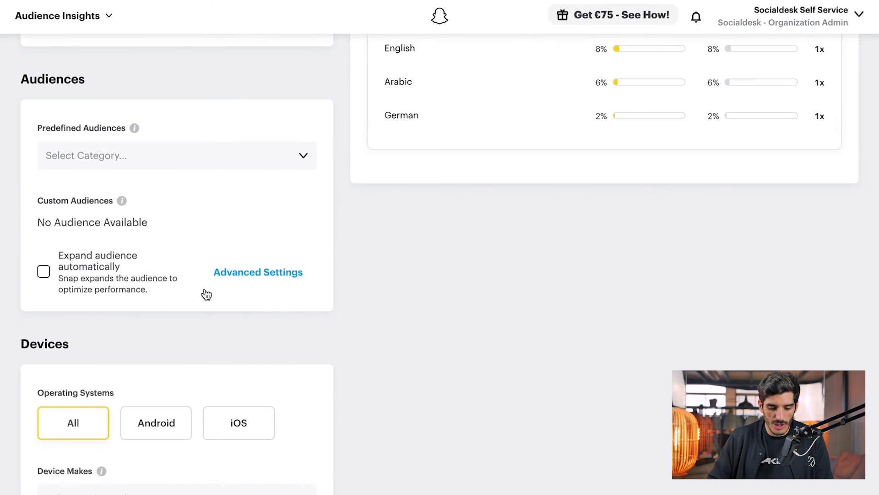
{"action": "left_click", "coordinate": [194, 156]}
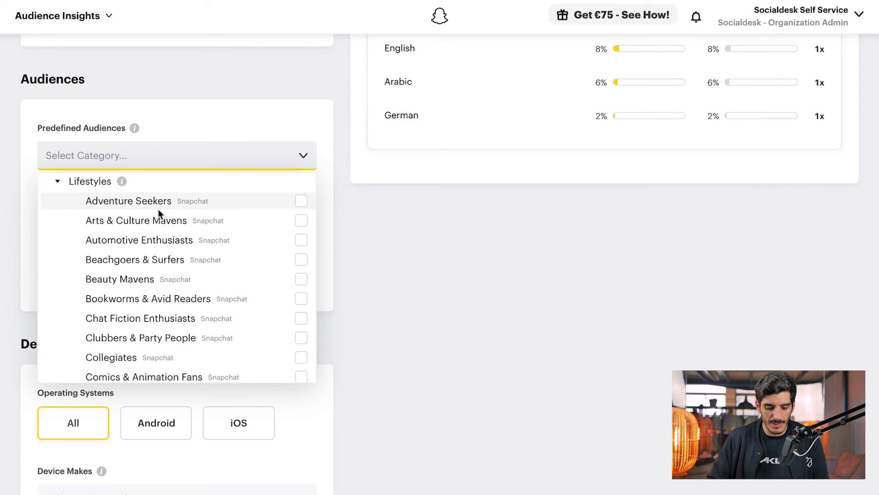
{"action": "scroll", "coordinate": [477, 295], "scroll_direction": "down", "scroll_amount": 5}
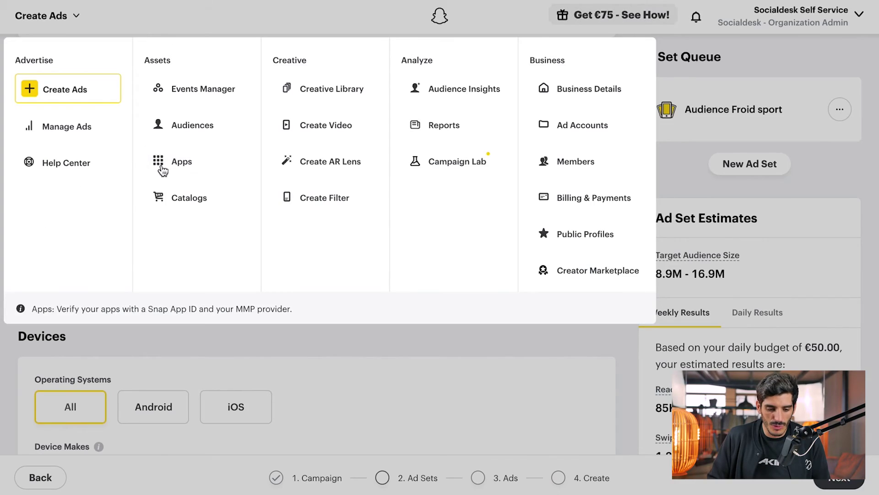
- Return to the ad set's targeting and review the automatic audience expansion, operating system, device make, connection type and carrier options
{"action": "left_click", "coordinate": [164, 21]}
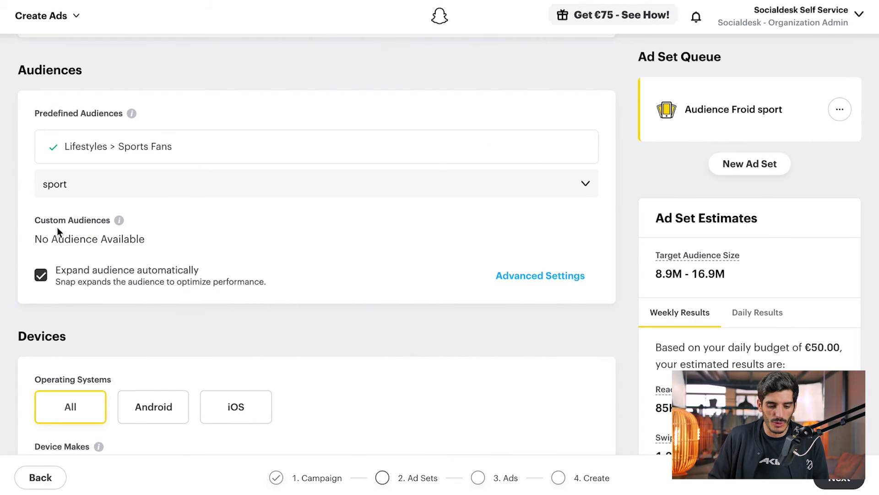
{"action": "scroll", "coordinate": [147, 257], "scroll_direction": "down", "scroll_amount": 1}
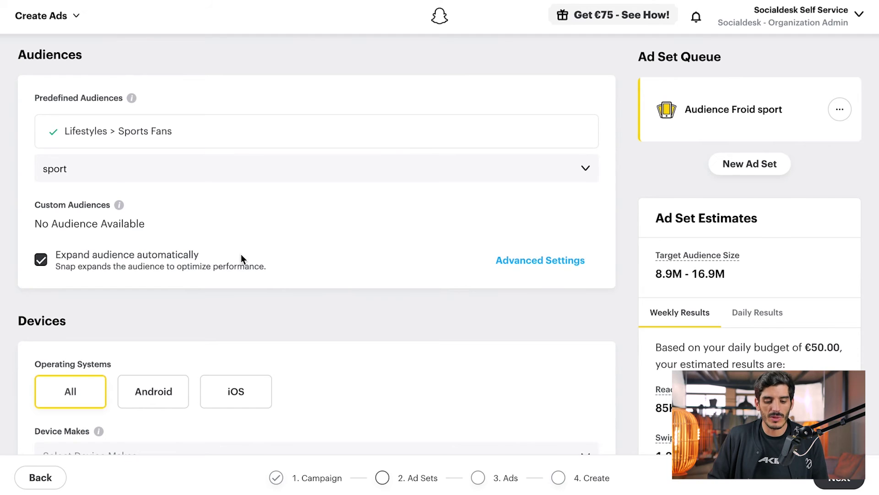
{"action": "scroll", "coordinate": [241, 255], "scroll_direction": "up", "scroll_amount": 1}
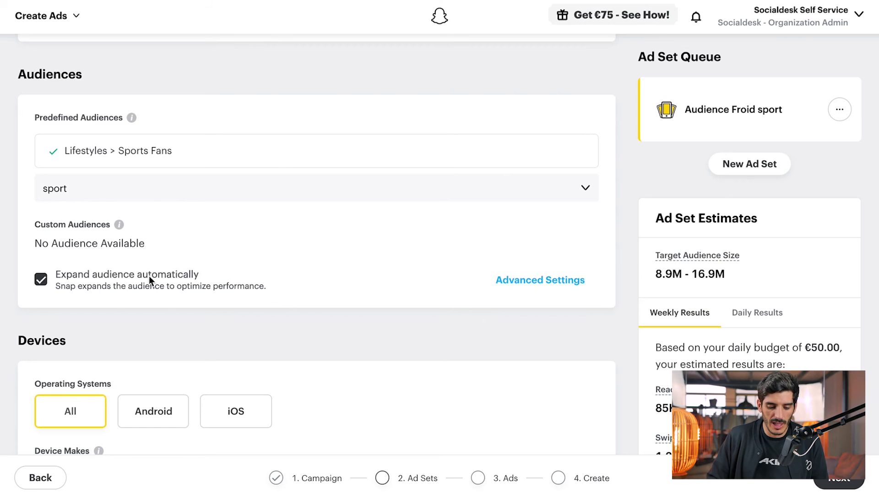
{"action": "scroll", "coordinate": [149, 275], "scroll_direction": "down", "scroll_amount": 3}
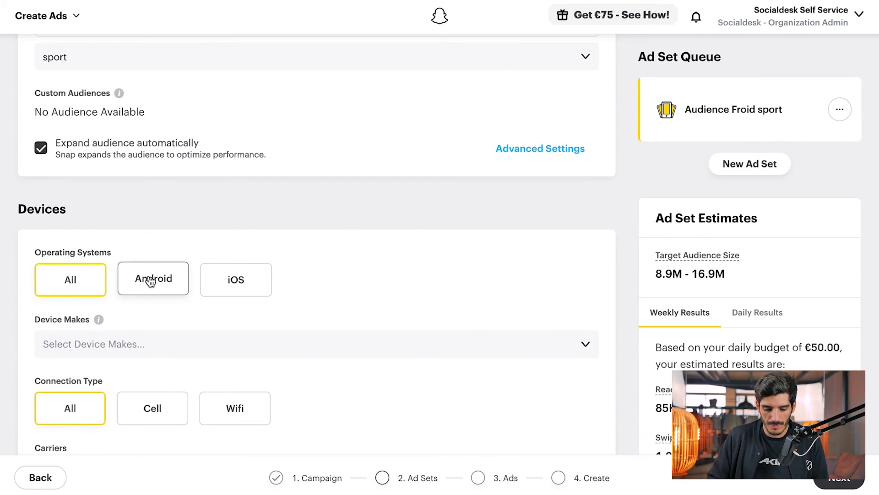
{"action": "scroll", "coordinate": [151, 280], "scroll_direction": "down", "scroll_amount": 3}
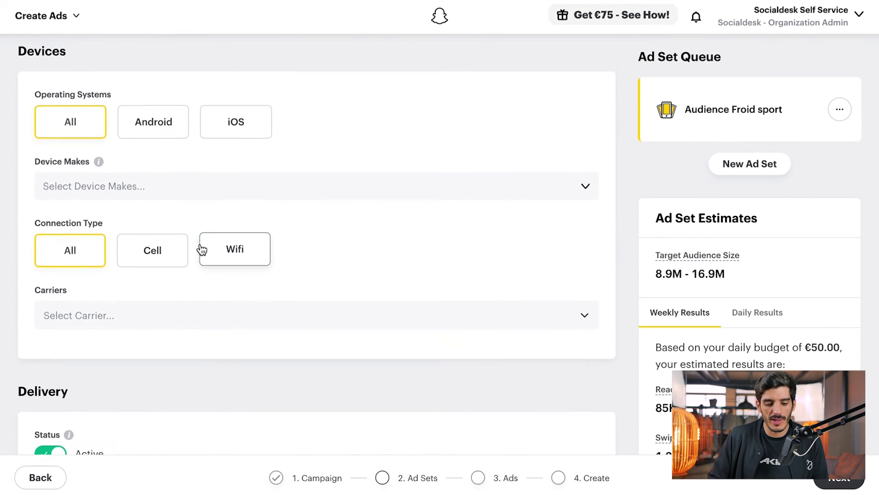
{"action": "scroll", "coordinate": [202, 250], "scroll_direction": "up", "scroll_amount": 1}
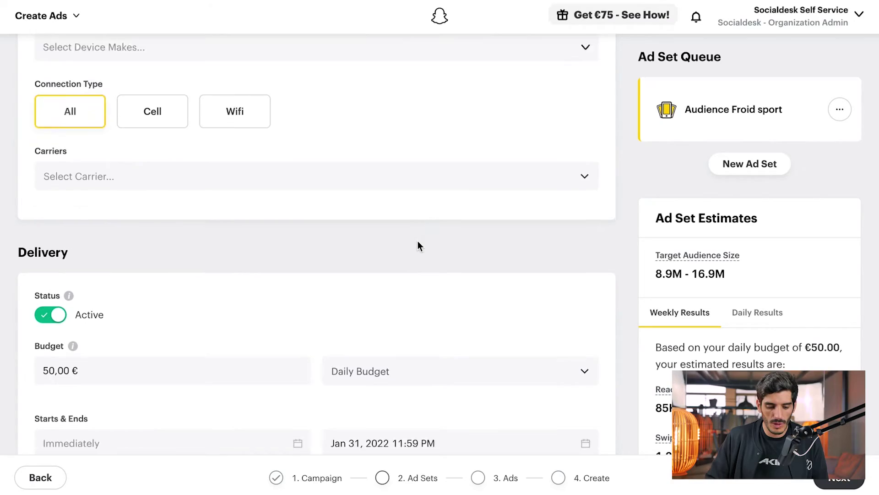
- Set the ad set's delivery budget to €5 and keep Daily Budget as the budget type
{"action": "scroll", "coordinate": [418, 242], "scroll_direction": "down", "scroll_amount": 4}
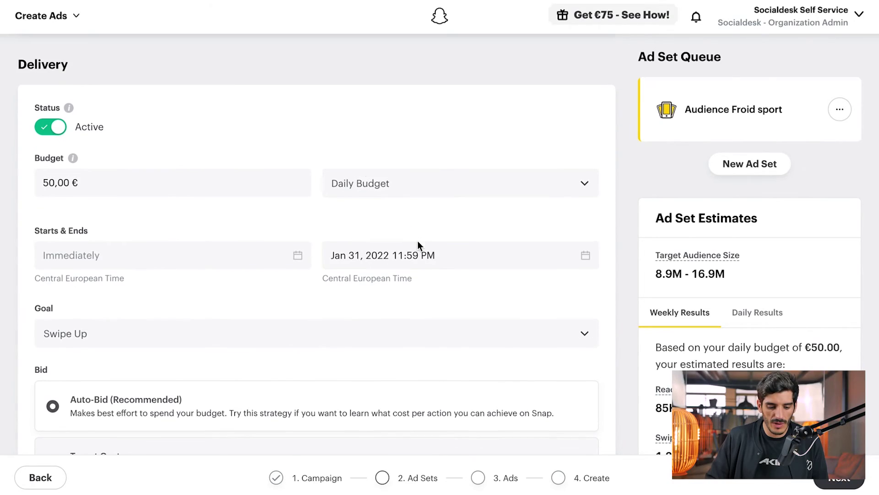
{"action": "left_click", "coordinate": [180, 171]}
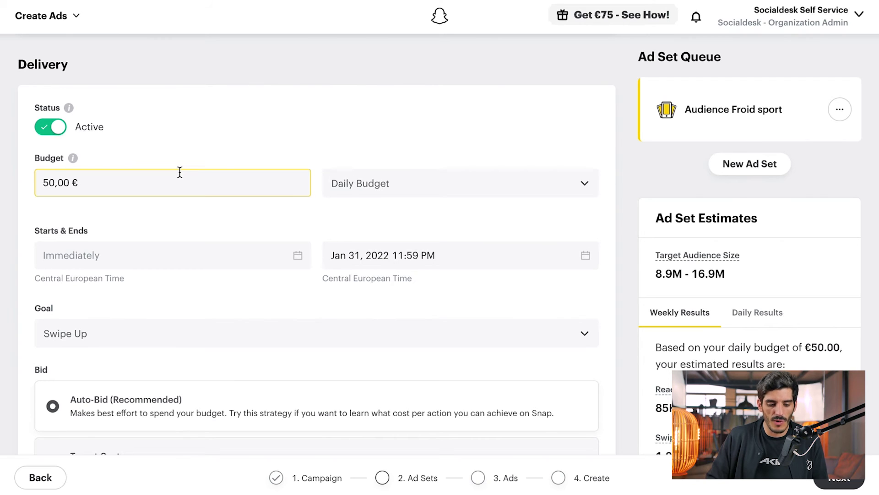
{"action": "double_click", "coordinate": [137, 190]}
{"action": "key", "text": "BackSpace"}
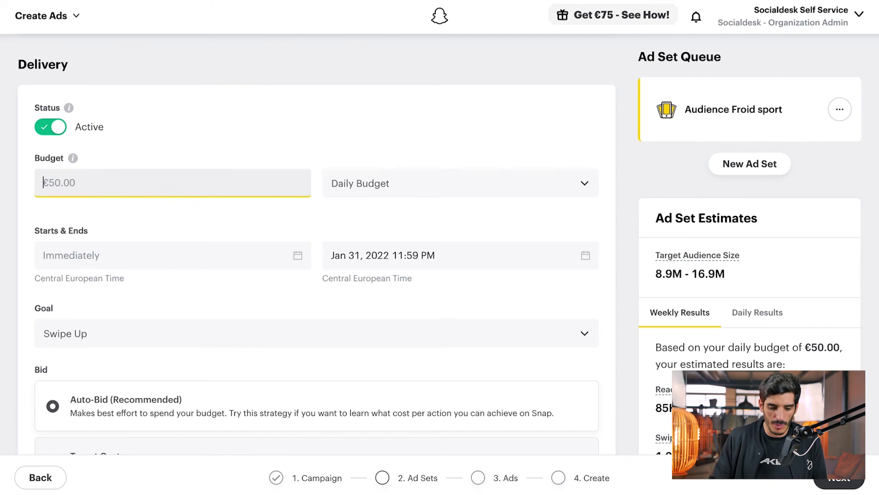
{"action": "left_click", "coordinate": [170, 184]}
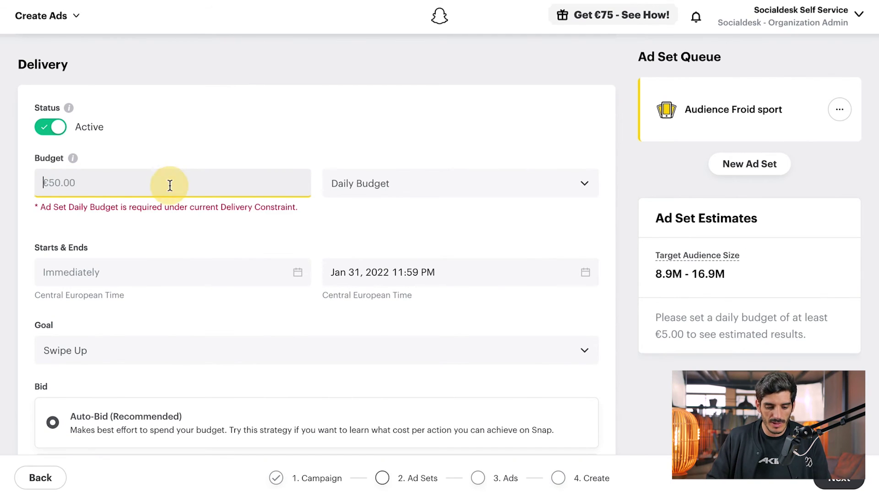
{"action": "type", "text": "5"}
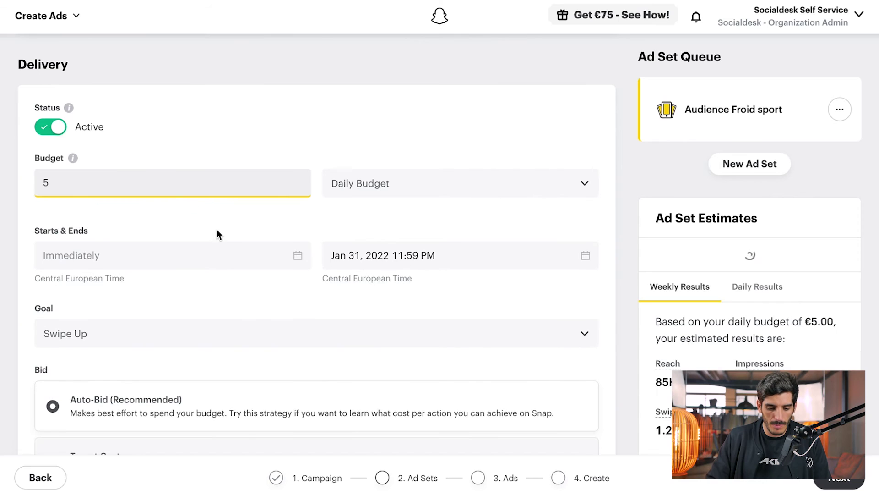
{"action": "left_click", "coordinate": [242, 205]}
{"action": "double_click", "coordinate": [226, 190]}
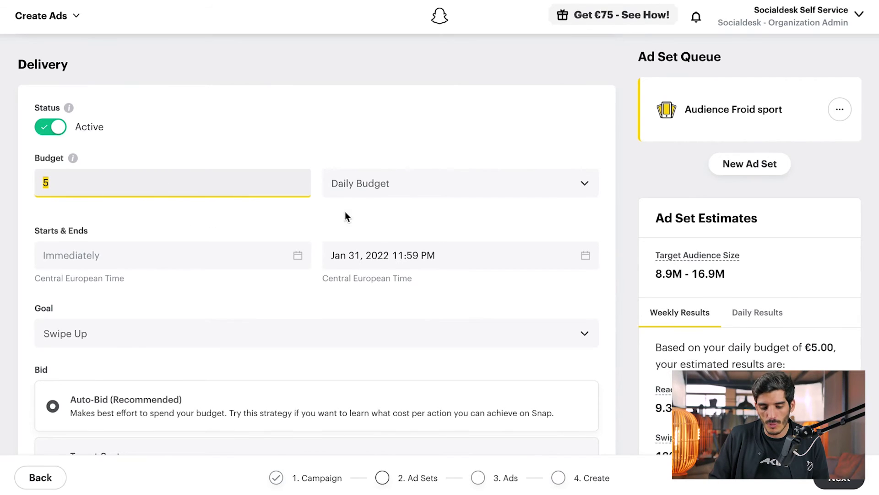
{"action": "left_click", "coordinate": [403, 193]}
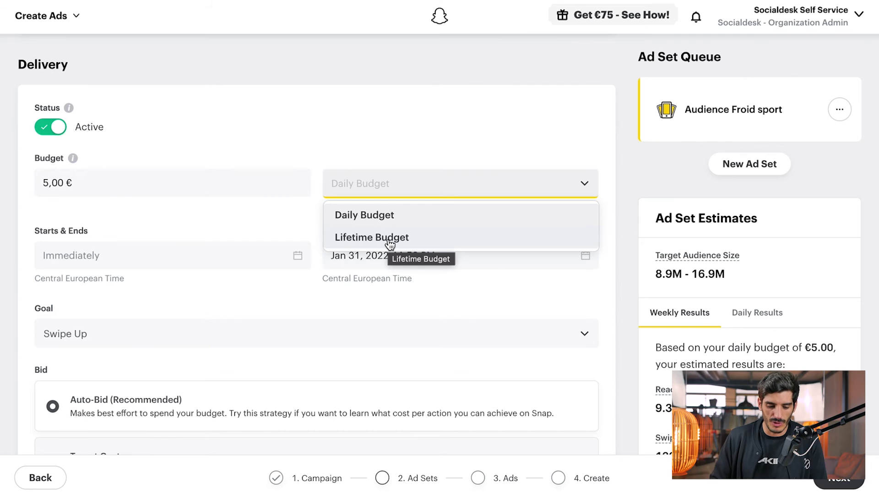
{"action": "left_click", "coordinate": [377, 219]}
- Check the ad set's start and end dates and keep Swipe Up as its delivery goal
{"action": "scroll", "coordinate": [221, 173], "scroll_direction": "down", "scroll_amount": 2}
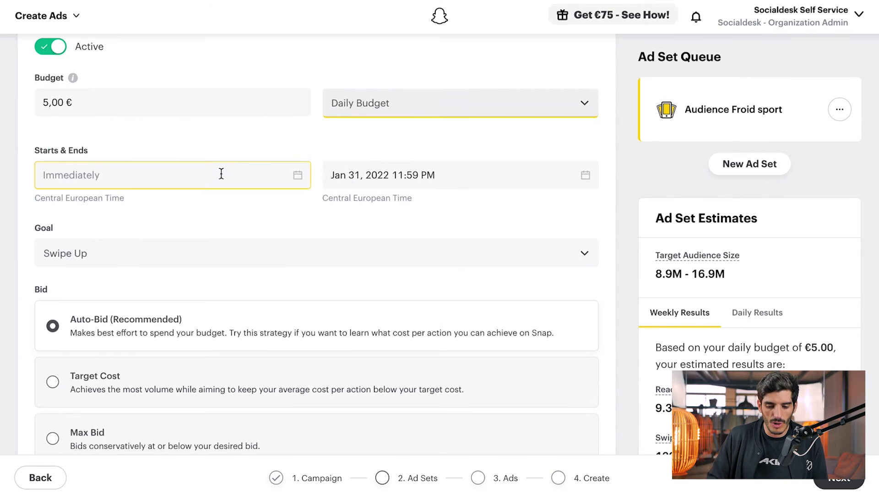
{"action": "scroll", "coordinate": [221, 173], "scroll_direction": "down", "scroll_amount": 1}
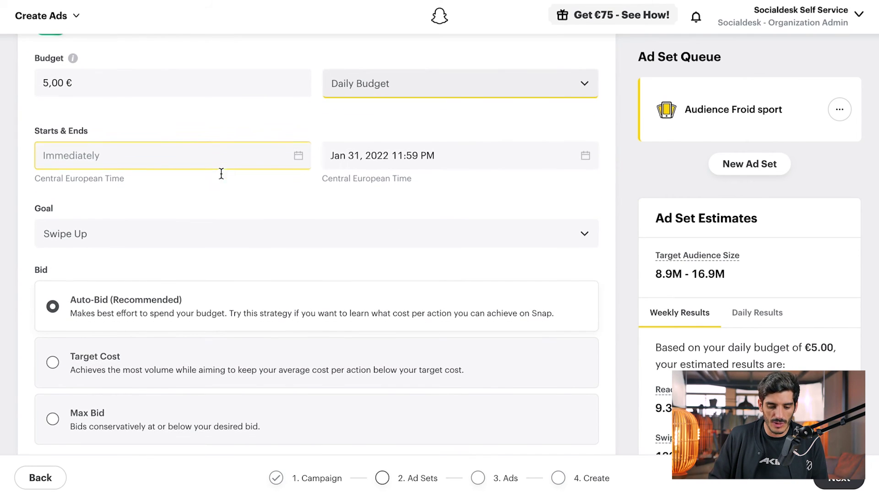
{"action": "scroll", "coordinate": [314, 218], "scroll_direction": "down", "scroll_amount": 1}
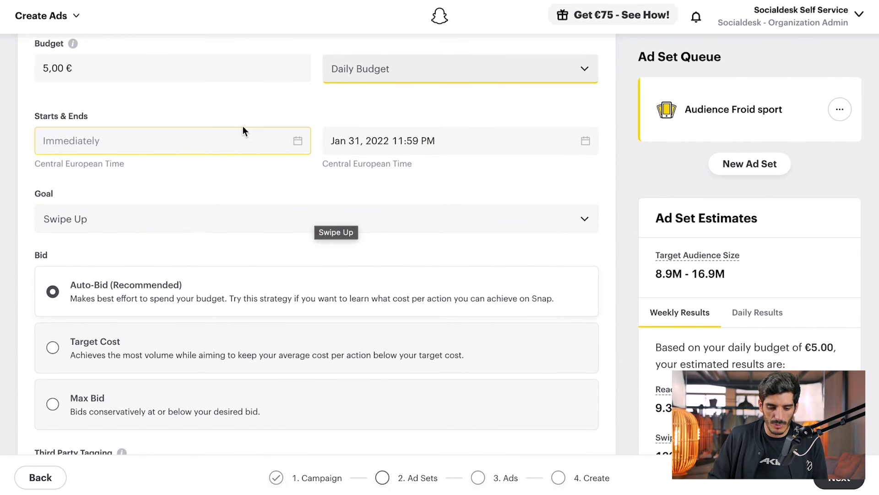
{"action": "scroll", "coordinate": [192, 198], "scroll_direction": "down", "scroll_amount": 2}
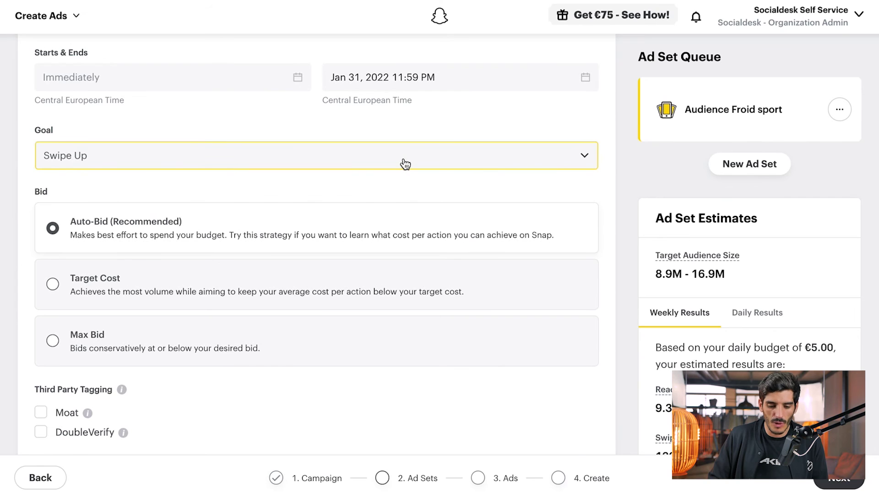
{"action": "left_click", "coordinate": [404, 163]}
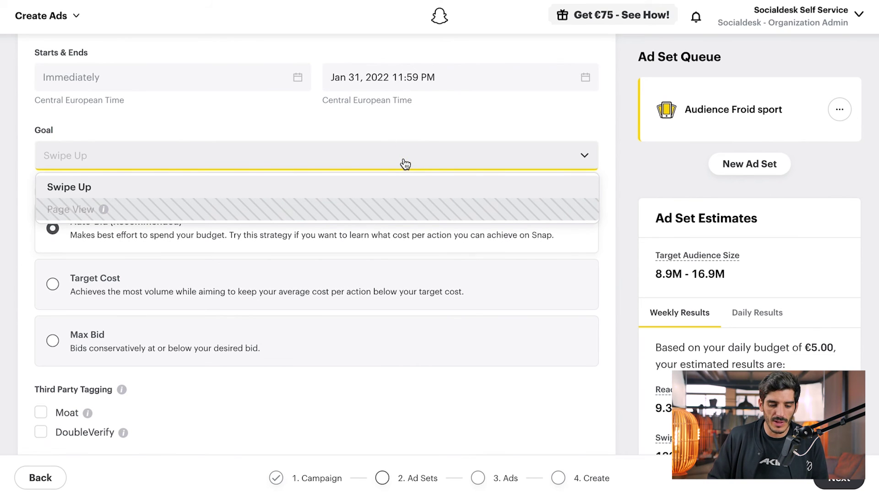
{"action": "left_click", "coordinate": [92, 184]}
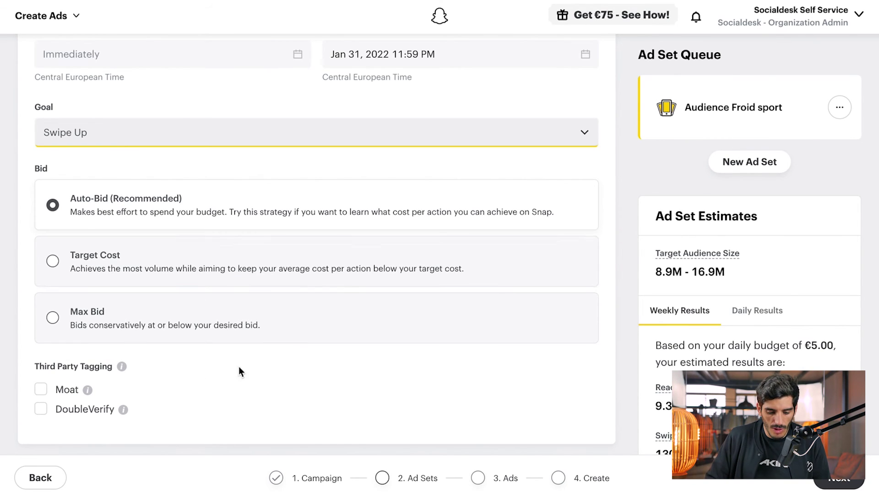
- Review the bid strategies and ad set estimates, keep Auto-Bid, and continue to the Ads stage of the campaign
{"action": "scroll", "coordinate": [744, 338], "scroll_direction": "down", "scroll_amount": 1}
{"action": "scroll", "coordinate": [744, 339], "scroll_direction": "down", "scroll_amount": 1}
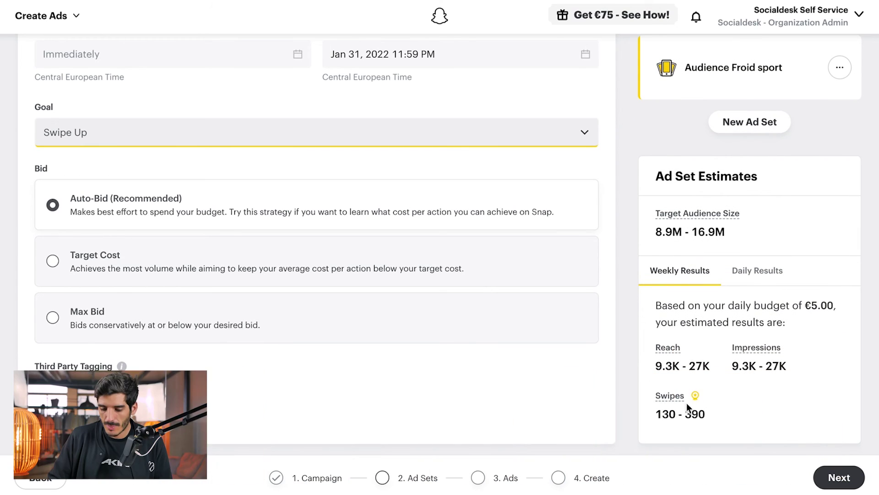
{"action": "mouse_move", "coordinate": [705, 395]}
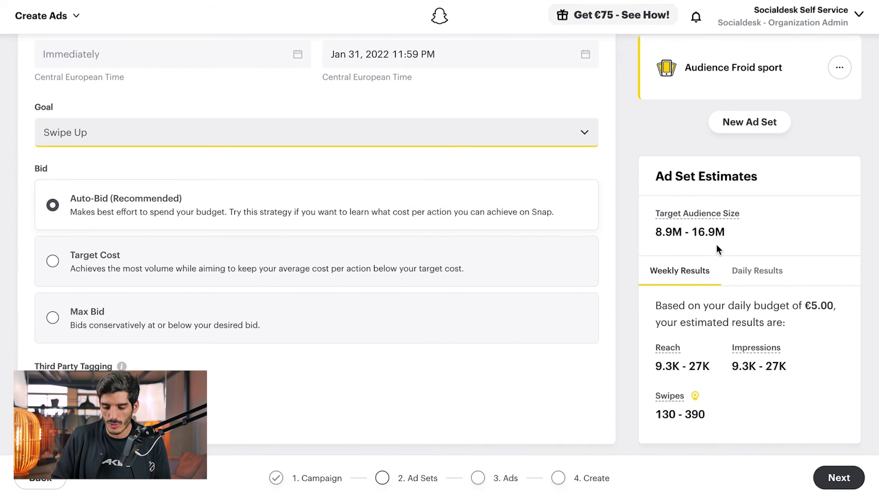
{"action": "left_click", "coordinate": [842, 482]}
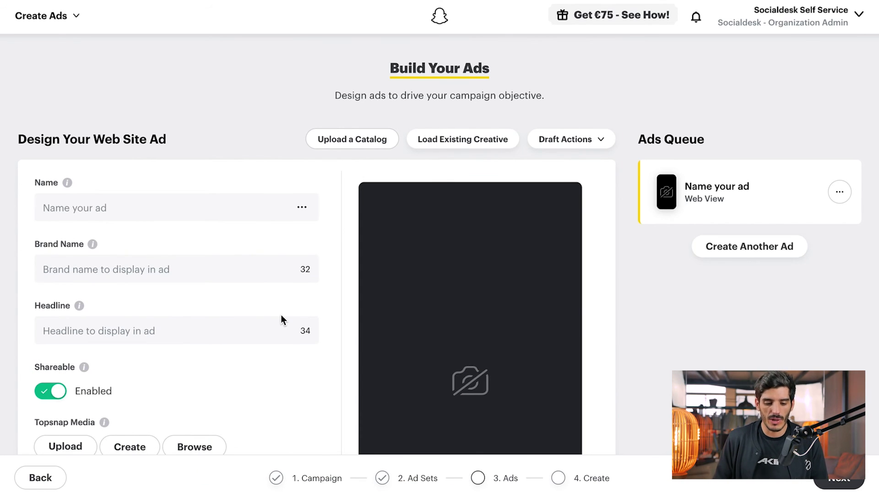
- Name the web site ad IMG #1 and set its brand name to Socialdesk
{"action": "scroll", "coordinate": [282, 316], "scroll_direction": "down", "scroll_amount": 2}
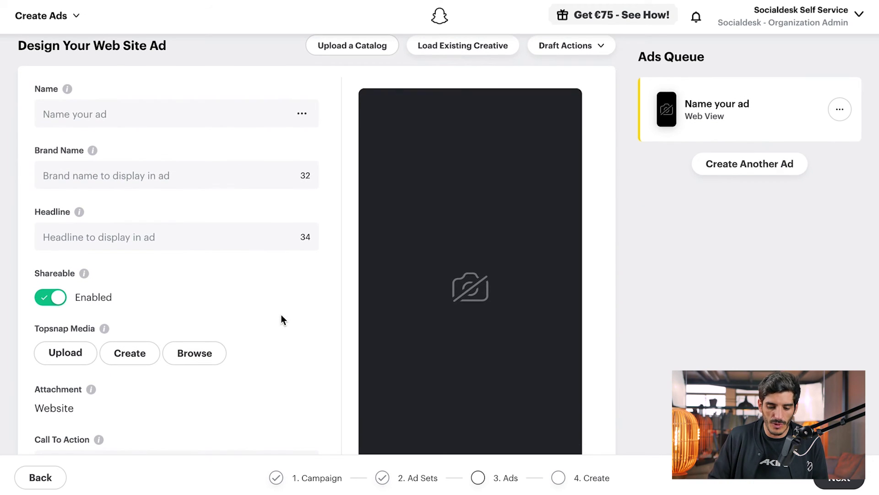
{"action": "left_click", "coordinate": [145, 104]}
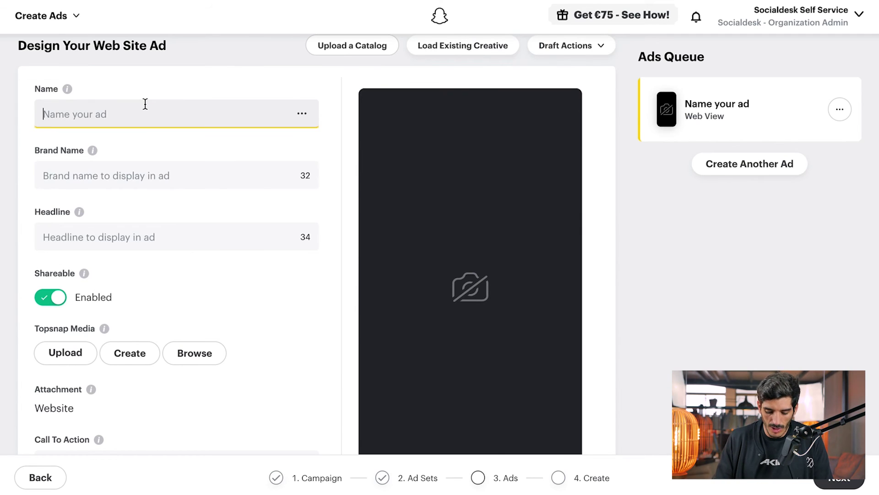
{"action": "type", "text": "IMG #1"}
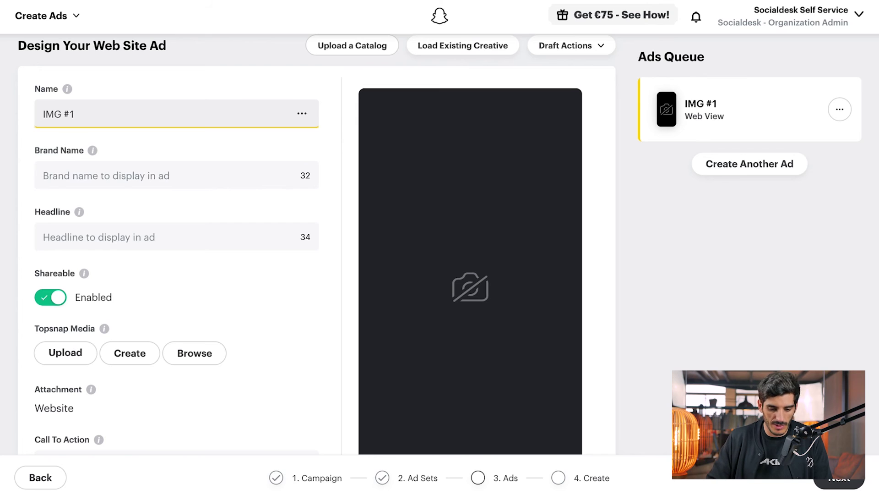
{"action": "left_click", "coordinate": [168, 179]}
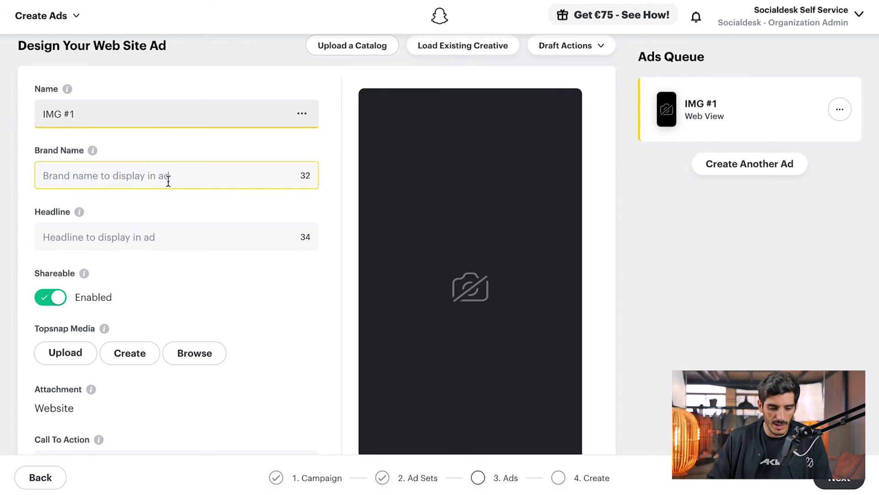
{"action": "type", "text": "S"}
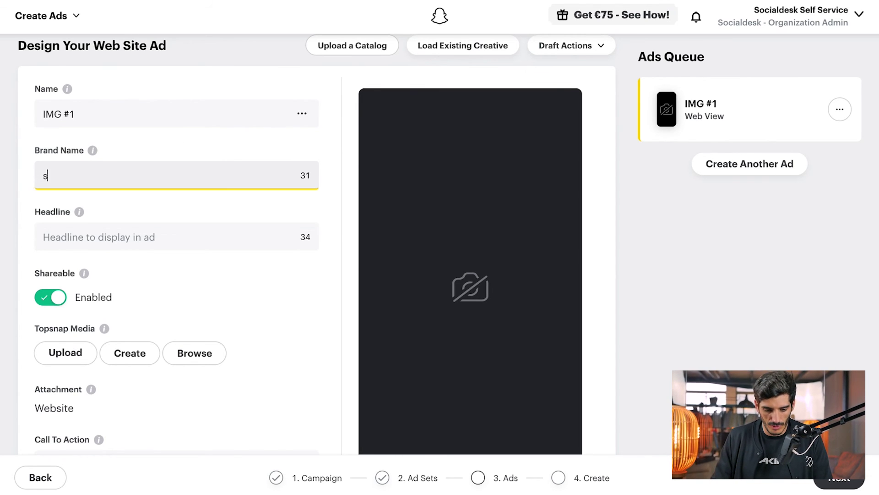
{"action": "type", "text": "ocialdesk"}
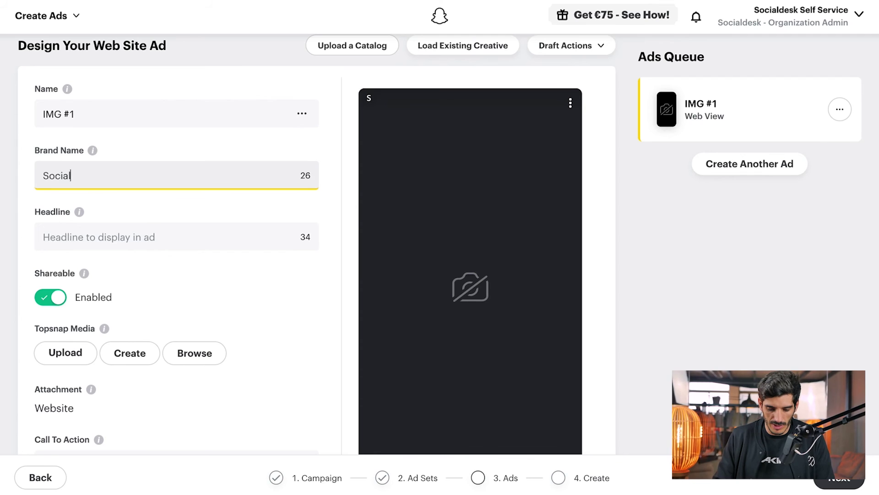
- Write the ad headline "Faire de la croissance en ligne !", shortening the wording to fit the character limit
{"action": "key", "text": "Tab"}
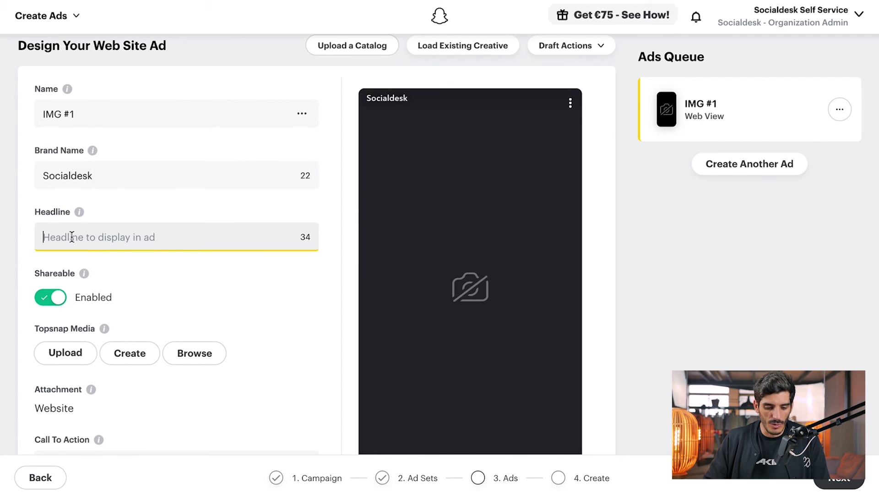
{"action": "type", "text": "Il est temps de faire de la croiss"}
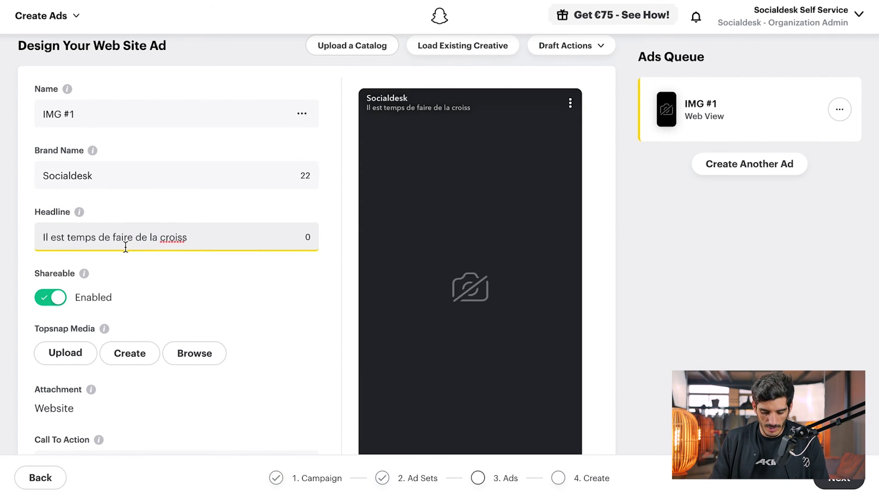
{"action": "left_click", "coordinate": [117, 245]}
{"action": "key", "text": "shift+Home"}
{"action": "type", "text": "F"}
{"action": "left_click", "coordinate": [125, 241]}
{"action": "type", "text": "ance"}
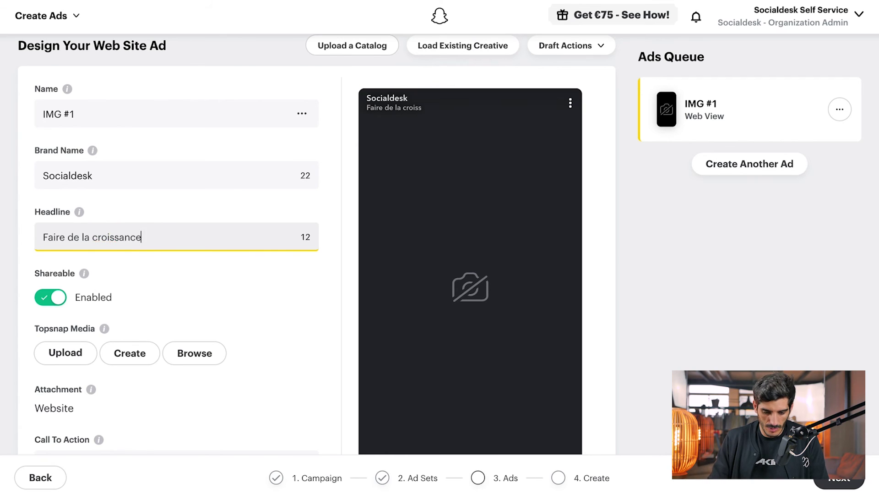
{"action": "type", "text": " en ligne !"}
{"action": "left_click", "coordinate": [196, 294]}
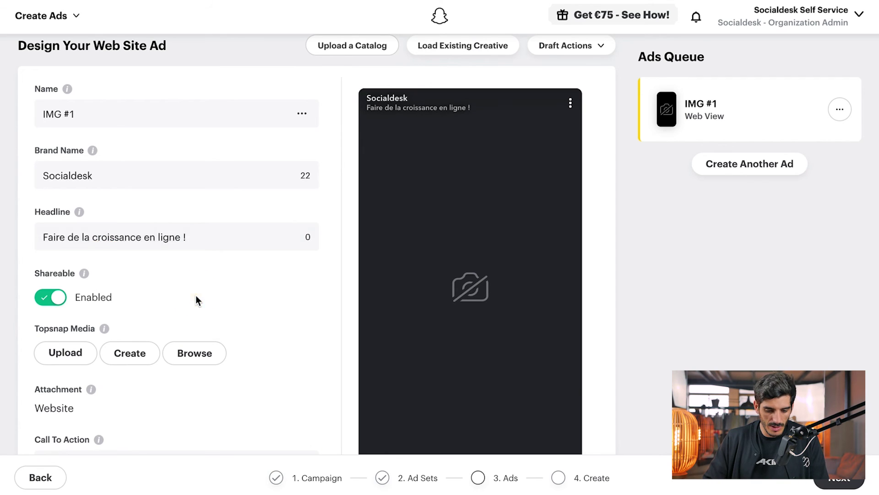
- Check the ad's Shareable setting and read the recommended dimensions and formats for the Topsnap media
{"action": "scroll", "coordinate": [122, 221], "scroll_direction": "down", "scroll_amount": 2}
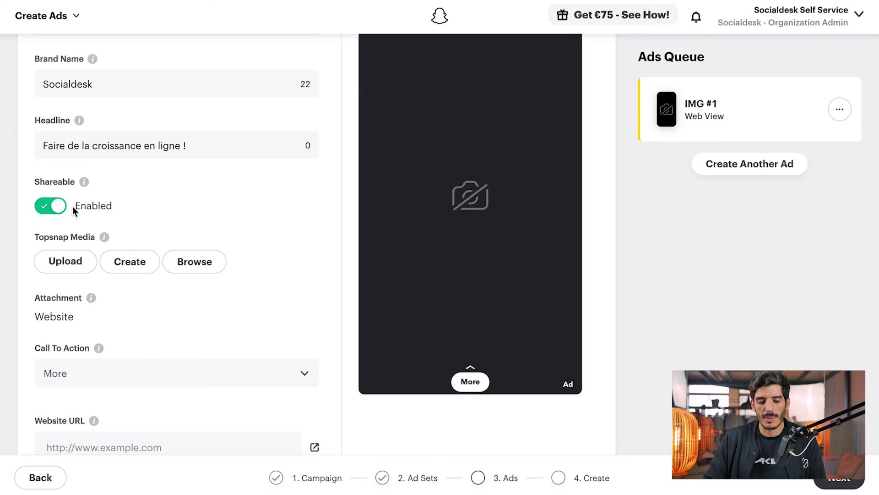
{"action": "scroll", "coordinate": [75, 215], "scroll_direction": "up", "scroll_amount": 1}
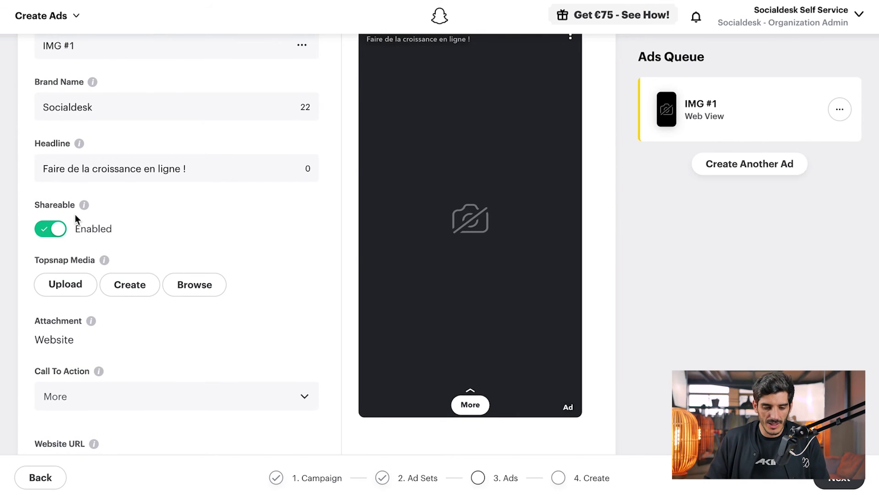
{"action": "scroll", "coordinate": [75, 214], "scroll_direction": "up", "scroll_amount": 2}
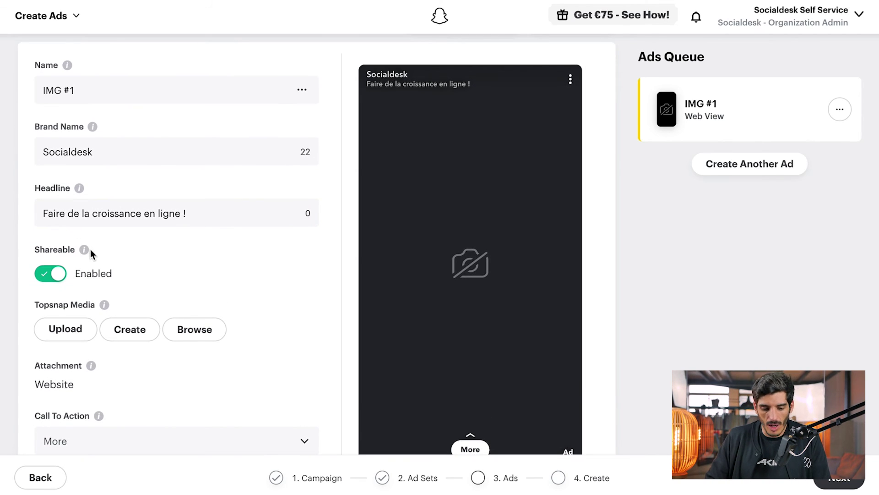
{"action": "mouse_move", "coordinate": [108, 302]}
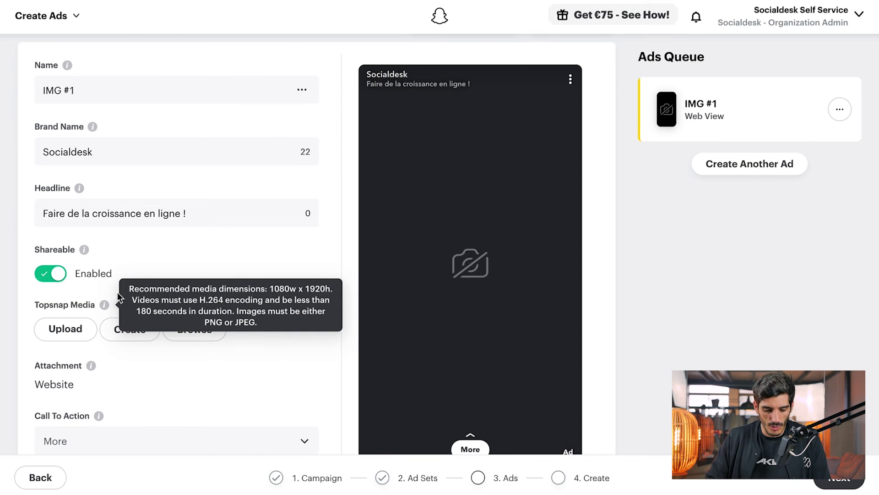
- Browse the Media Library, Public Stories and Saved Stories for Topsnap media, and leave without selecting anything
{"action": "scroll", "coordinate": [247, 262], "scroll_direction": "down", "scroll_amount": 2}
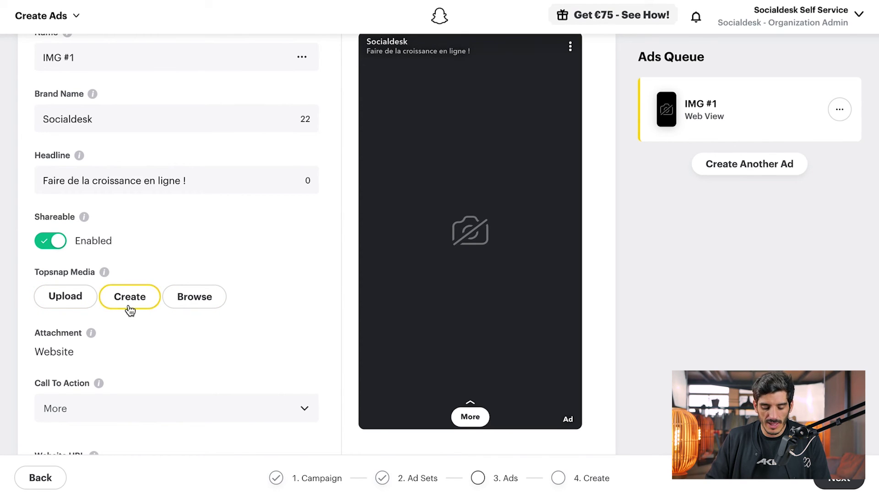
{"action": "left_click", "coordinate": [196, 302]}
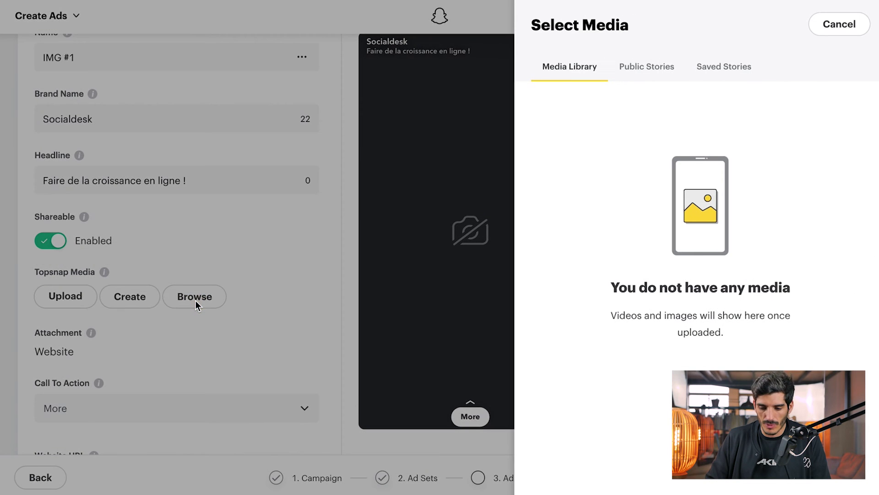
{"action": "left_click", "coordinate": [635, 70]}
{"action": "left_click", "coordinate": [723, 69]}
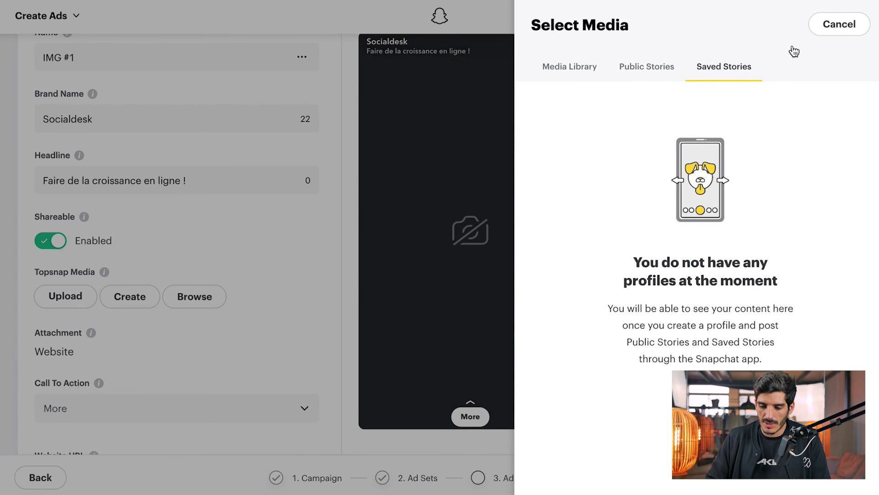
{"action": "left_click", "coordinate": [857, 25]}
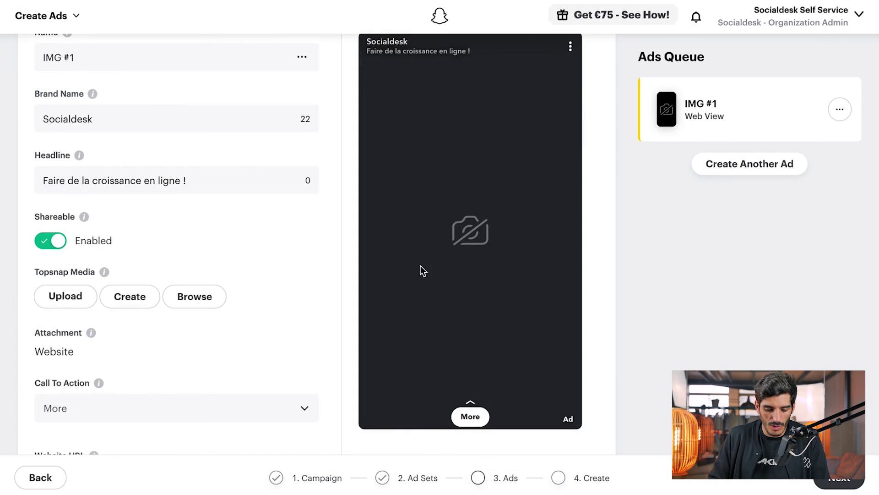
- Upload the women's sports wear JPEG from the Desktop as the ad's Topsnap media, cropping it to the full frame
{"action": "left_click", "coordinate": [74, 300]}
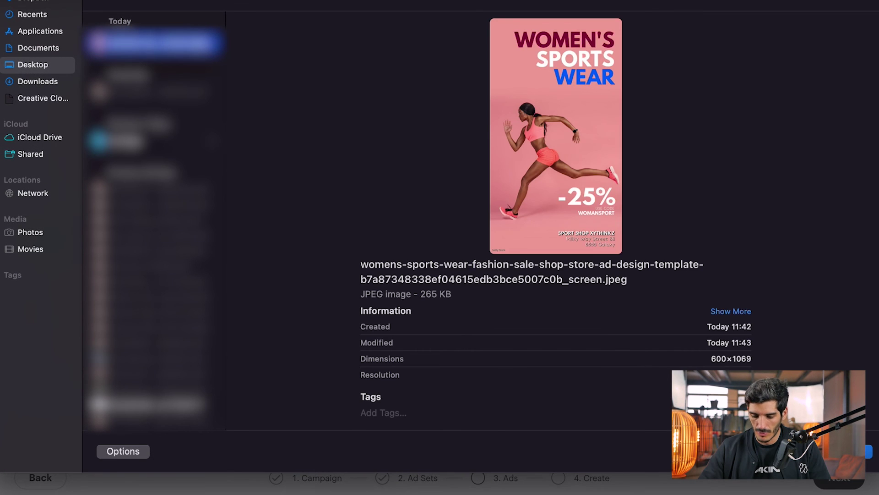
{"action": "key", "text": "Return"}
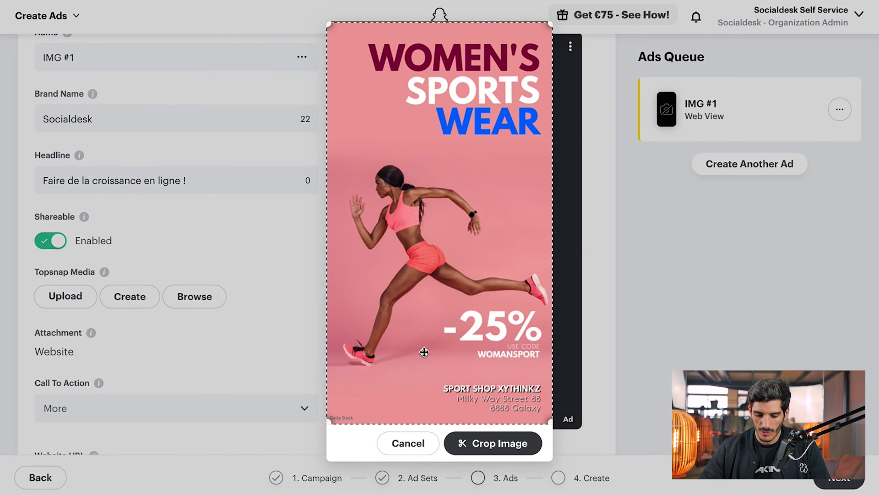
{"action": "left_click", "coordinate": [502, 452]}
{"action": "left_click", "coordinate": [502, 452]}
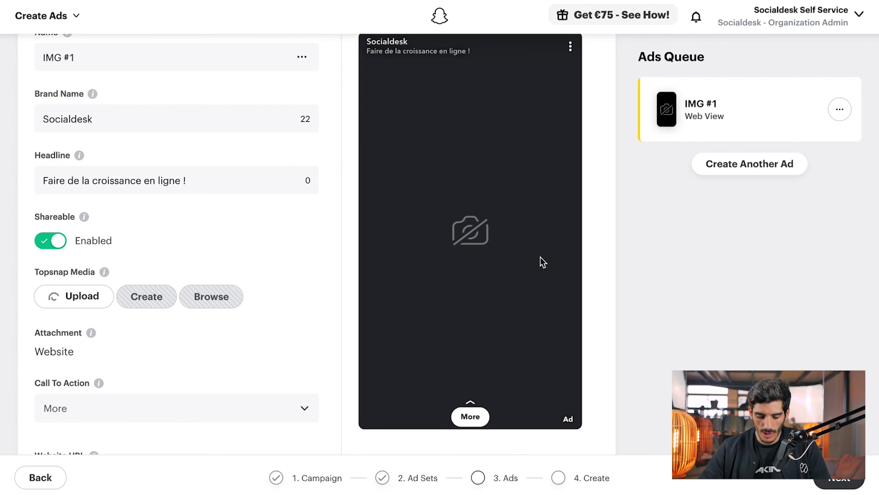
{"action": "scroll", "coordinate": [540, 256], "scroll_direction": "up", "scroll_amount": 3}
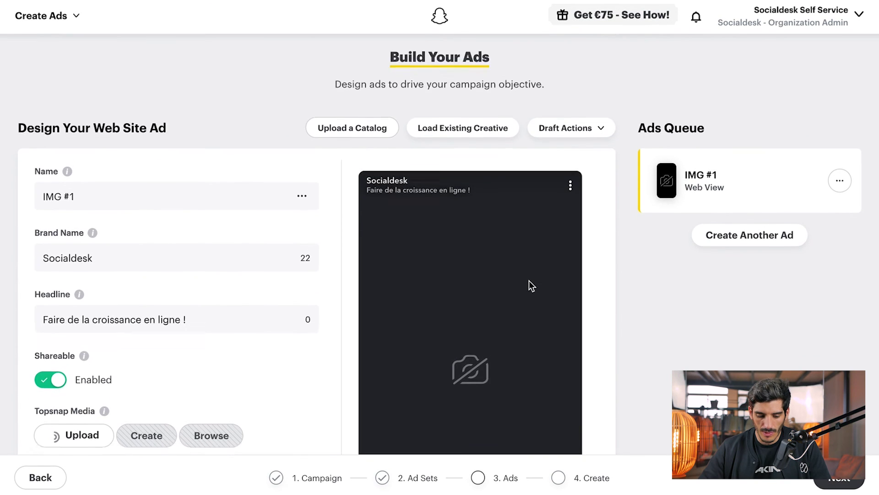
{"action": "scroll", "coordinate": [529, 284], "scroll_direction": "down", "scroll_amount": 2}
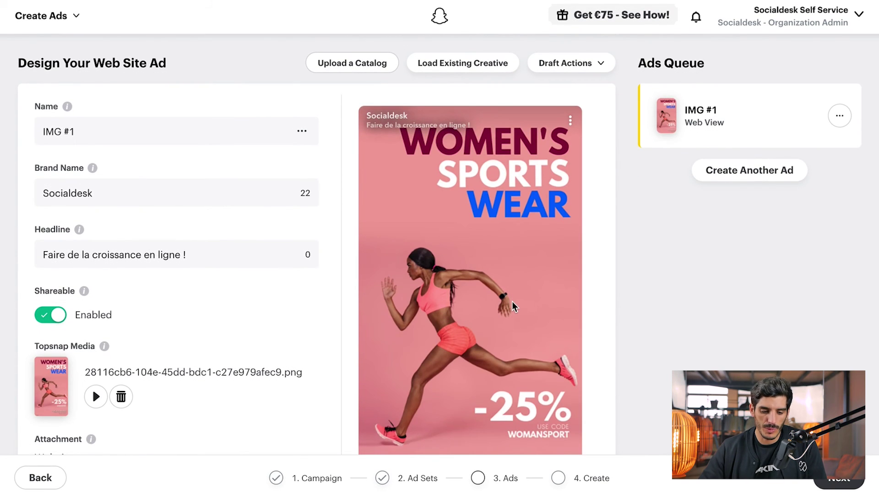
- Look in the Creative Library for existing creatives to load, and return to the ad design
{"action": "scroll", "coordinate": [411, 204], "scroll_direction": "up", "scroll_amount": 1}
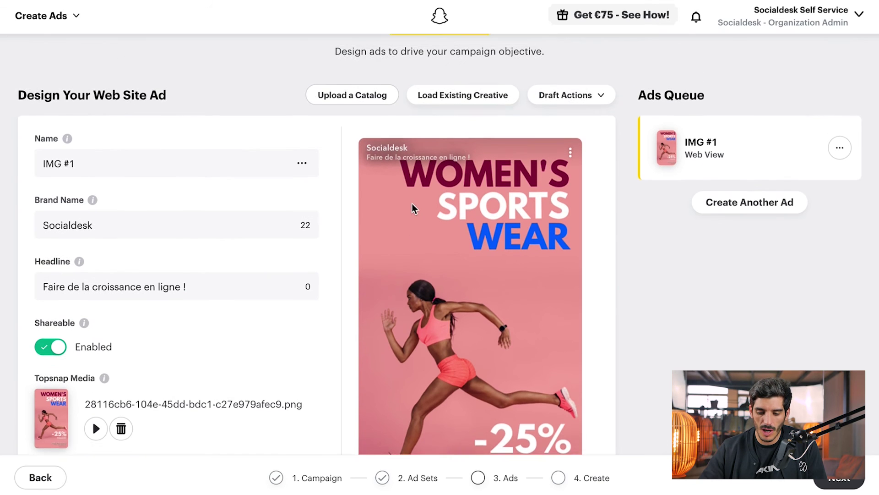
{"action": "left_click", "coordinate": [469, 118]}
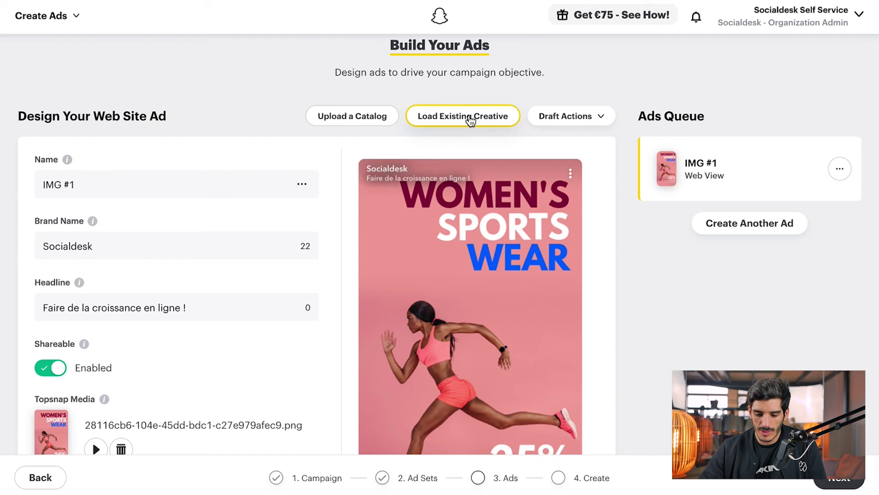
{"action": "left_click", "coordinate": [470, 120]}
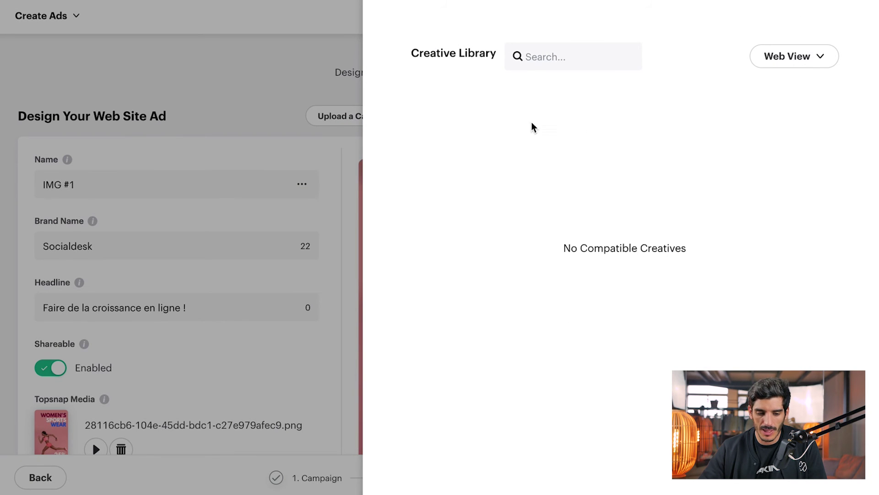
{"action": "left_click", "coordinate": [313, 88]}
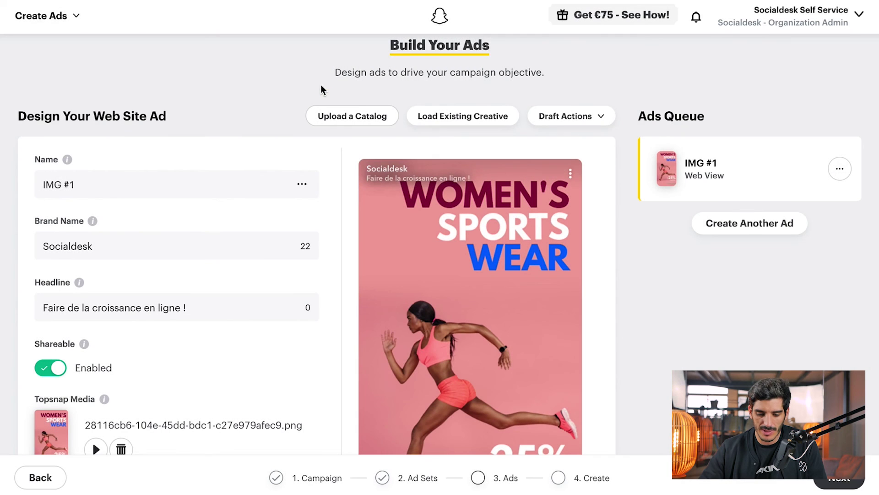
- Look through the available Call To Action options for the IMG #1 ad and keep More selected
{"action": "scroll", "coordinate": [337, 84], "scroll_direction": "down", "scroll_amount": 2}
{"action": "scroll", "coordinate": [352, 190], "scroll_direction": "down", "scroll_amount": 3}
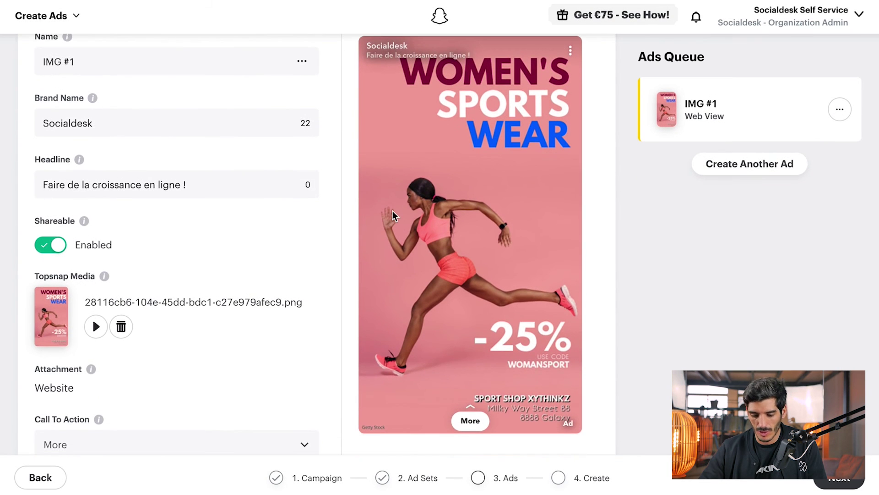
{"action": "scroll", "coordinate": [392, 210], "scroll_direction": "up", "scroll_amount": 1}
{"action": "scroll", "coordinate": [392, 210], "scroll_direction": "down", "scroll_amount": 3}
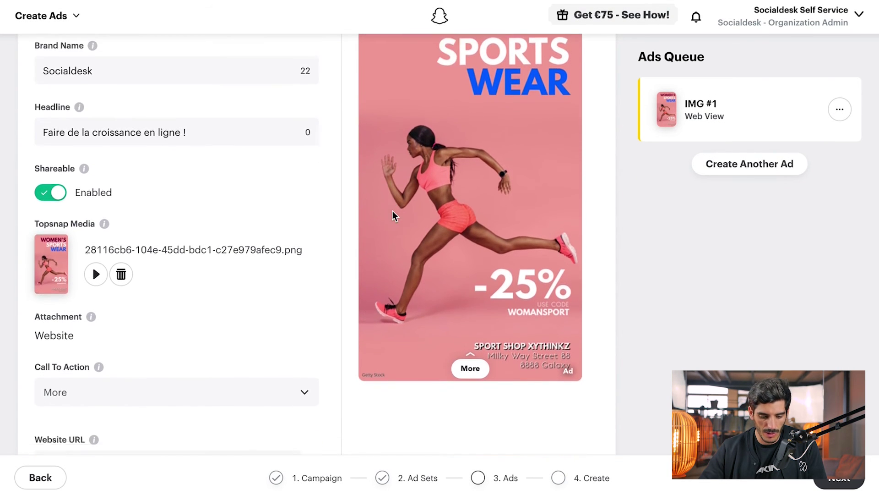
{"action": "scroll", "coordinate": [392, 210], "scroll_direction": "down", "scroll_amount": 3}
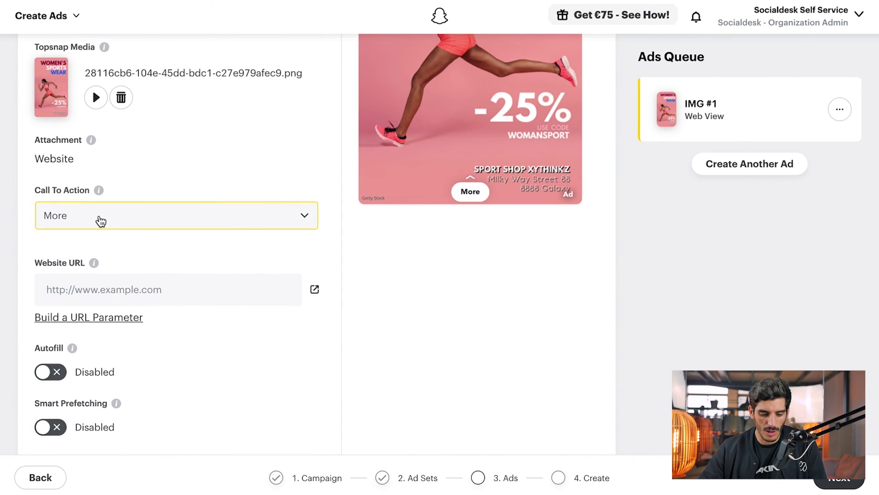
{"action": "scroll", "coordinate": [100, 221], "scroll_direction": "up", "scroll_amount": 3}
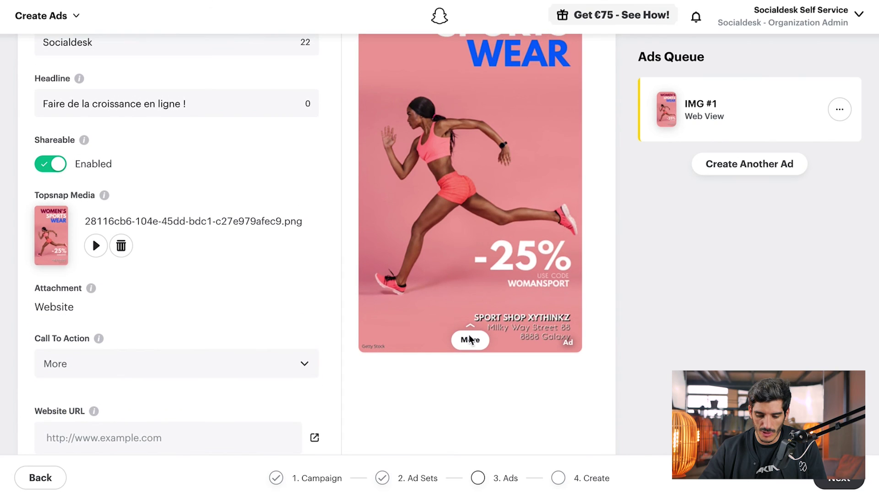
{"action": "left_click", "coordinate": [260, 372]}
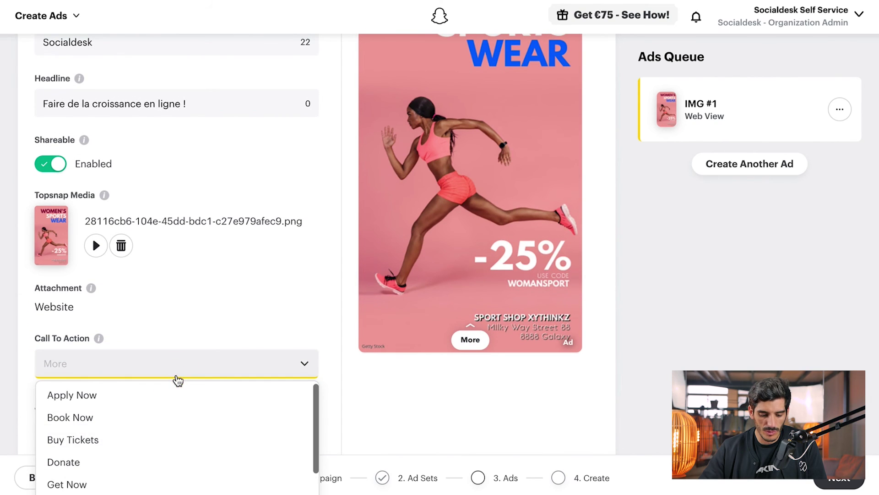
{"action": "scroll", "coordinate": [177, 379], "scroll_direction": "down", "scroll_amount": 4}
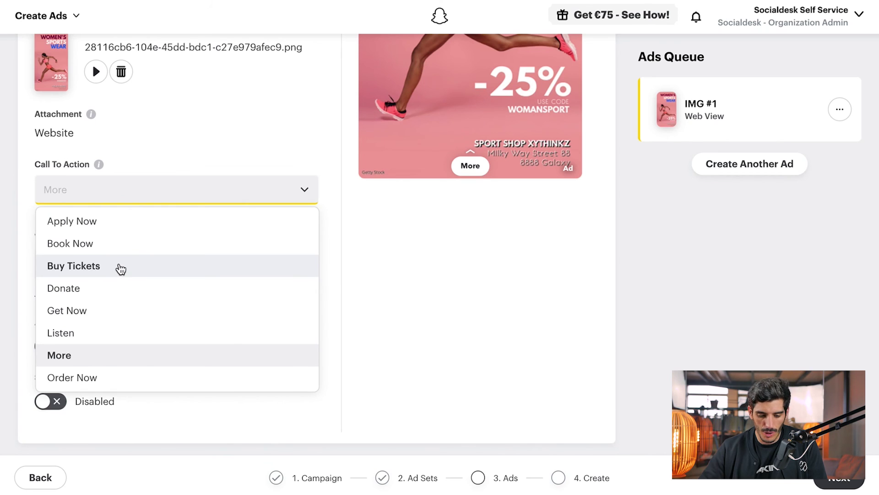
{"action": "scroll", "coordinate": [104, 334], "scroll_direction": "down", "scroll_amount": 3}
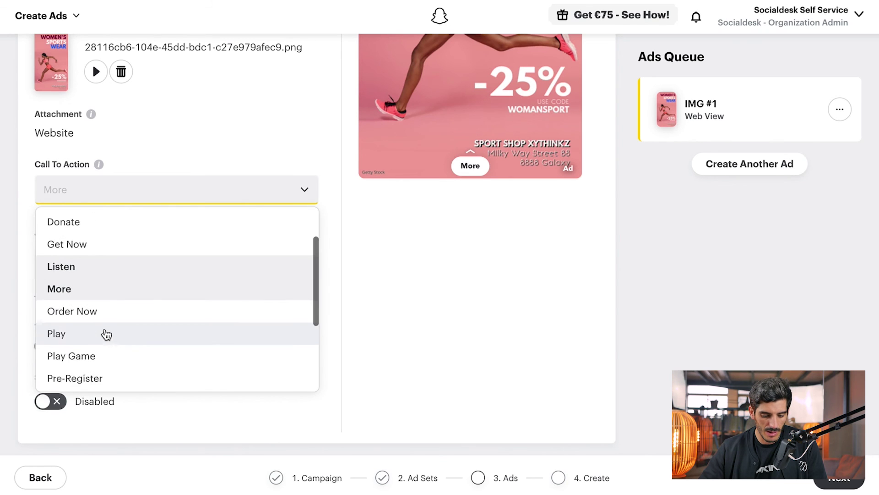
{"action": "scroll", "coordinate": [123, 354], "scroll_direction": "down", "scroll_amount": 3}
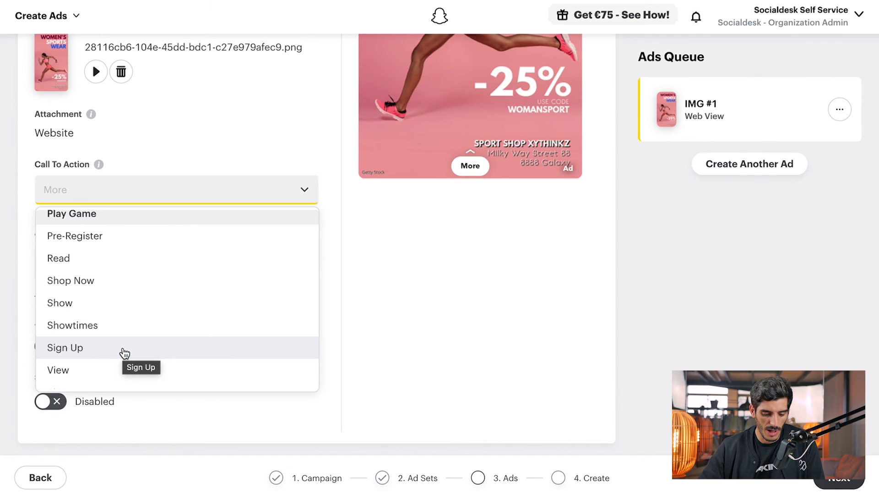
{"action": "scroll", "coordinate": [125, 353], "scroll_direction": "down", "scroll_amount": 3}
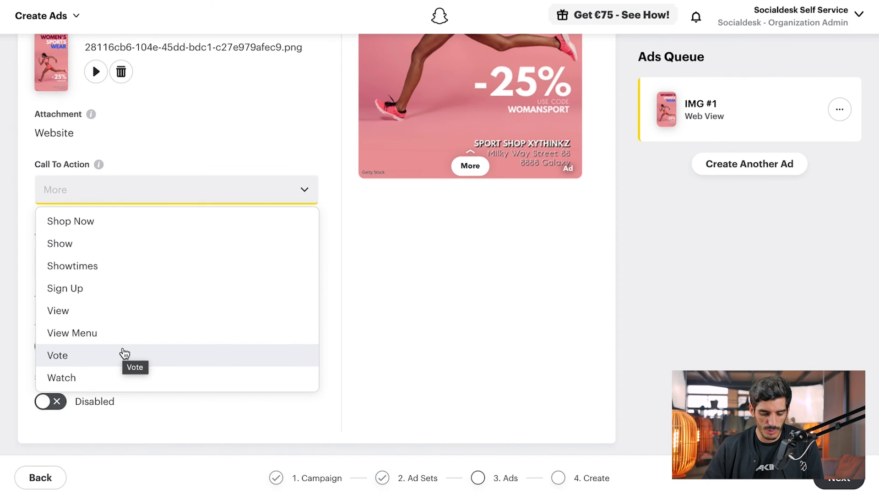
{"action": "scroll", "coordinate": [123, 353], "scroll_direction": "up", "scroll_amount": 6}
{"action": "scroll", "coordinate": [124, 354], "scroll_direction": "down", "scroll_amount": 1}
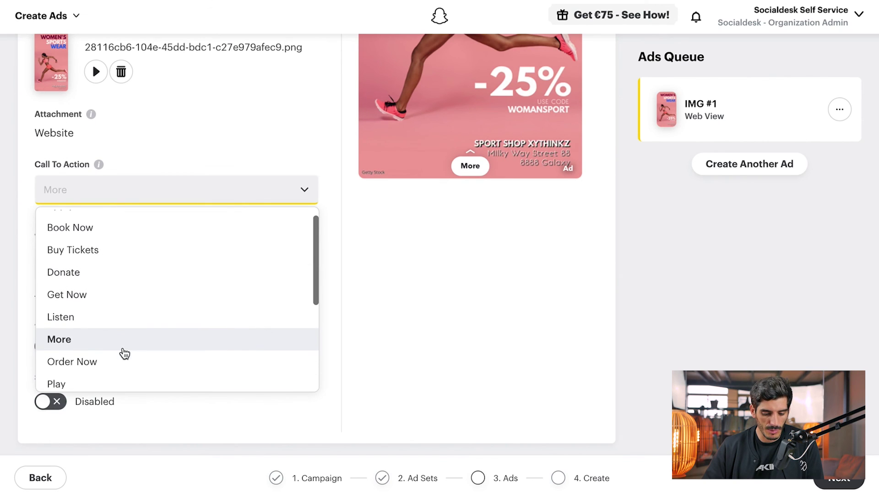
{"action": "left_click", "coordinate": [70, 342]}
{"action": "left_click", "coordinate": [117, 262]}
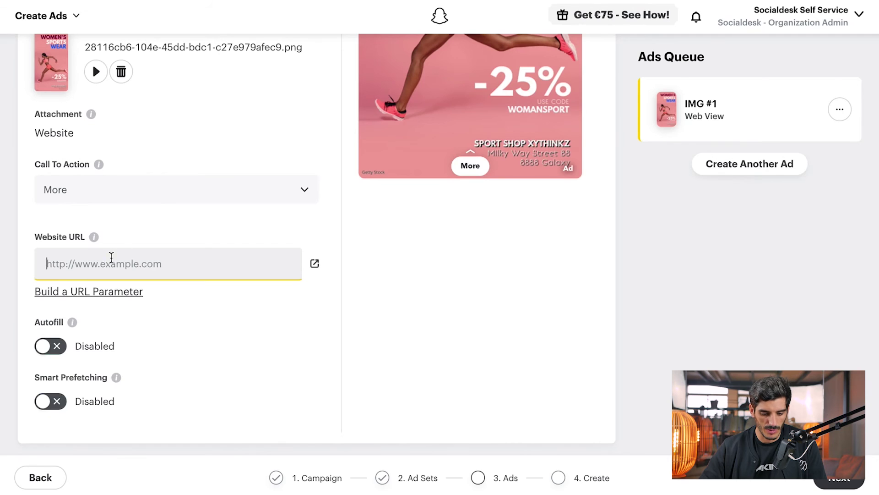
{"action": "type", "text": "https://socialdesk.fr/"}
{"action": "left_click", "coordinate": [87, 296]}
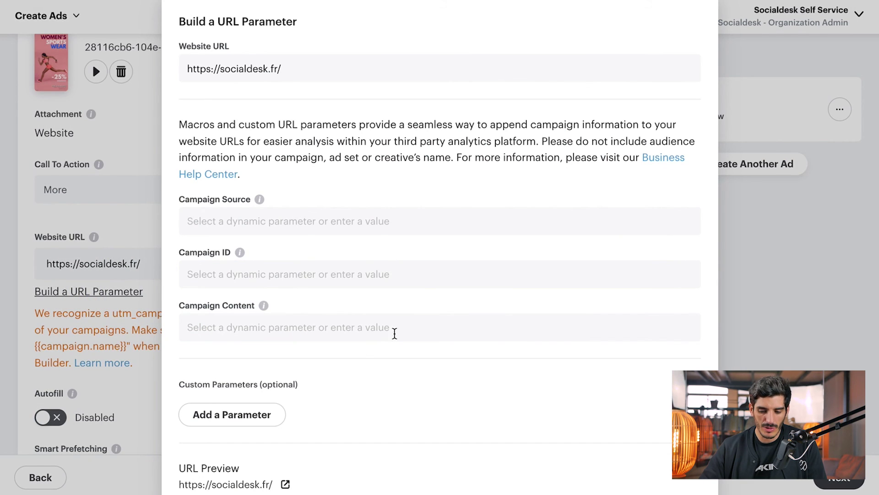
{"action": "scroll", "coordinate": [518, 353], "scroll_direction": "down", "scroll_amount": 2}
{"action": "scroll", "coordinate": [518, 353], "scroll_direction": "up", "scroll_amount": 2}
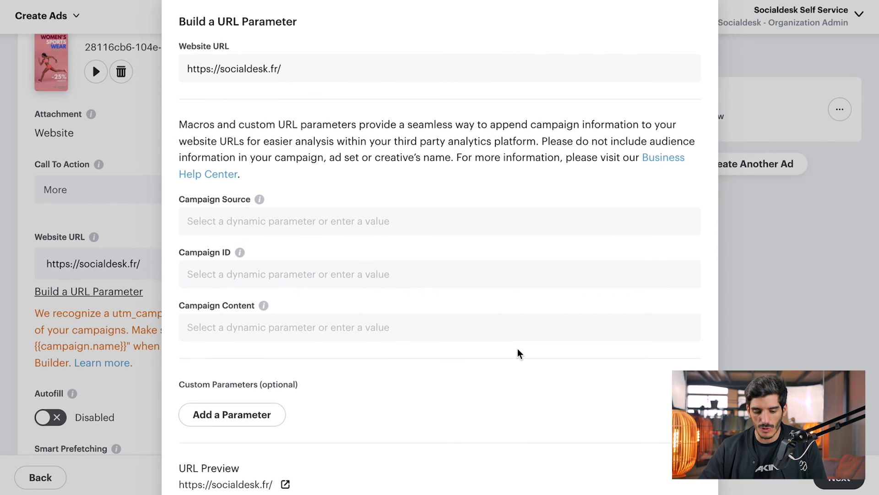
{"action": "scroll", "coordinate": [299, 218], "scroll_direction": "down", "scroll_amount": 2}
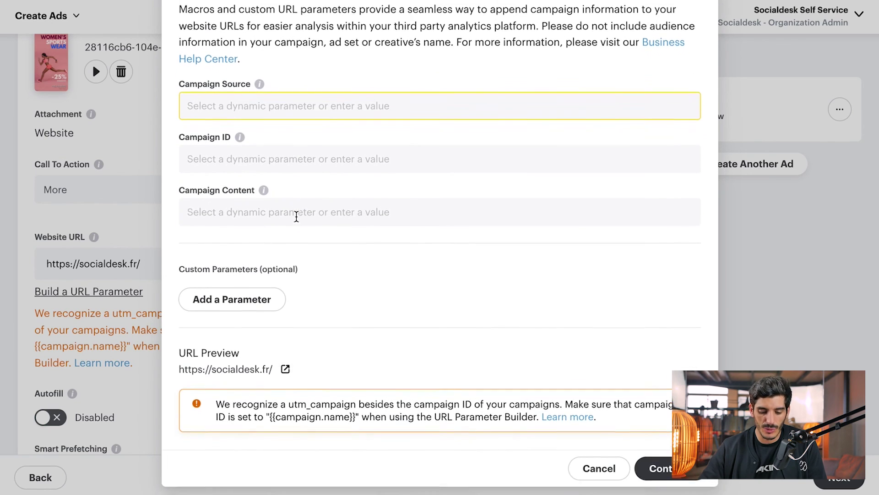
{"action": "scroll", "coordinate": [296, 216], "scroll_direction": "up", "scroll_amount": 2}
{"action": "scroll", "coordinate": [297, 216], "scroll_direction": "down", "scroll_amount": 2}
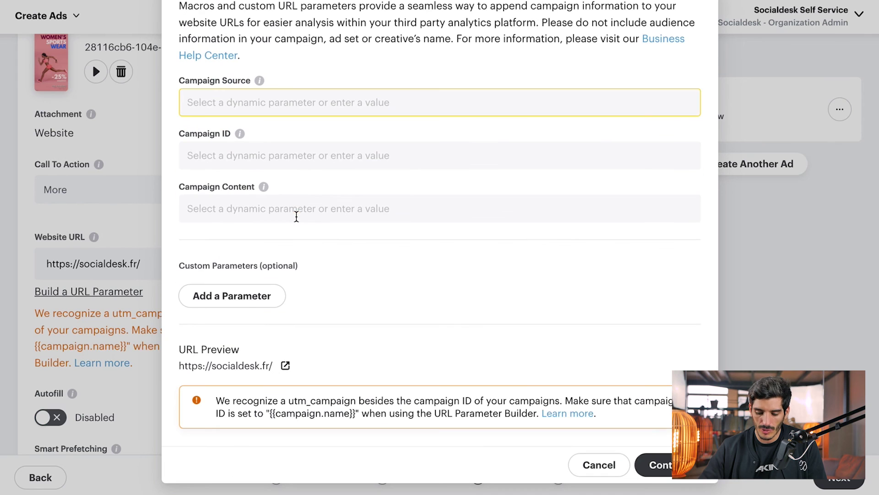
{"action": "left_click", "coordinate": [617, 469]}
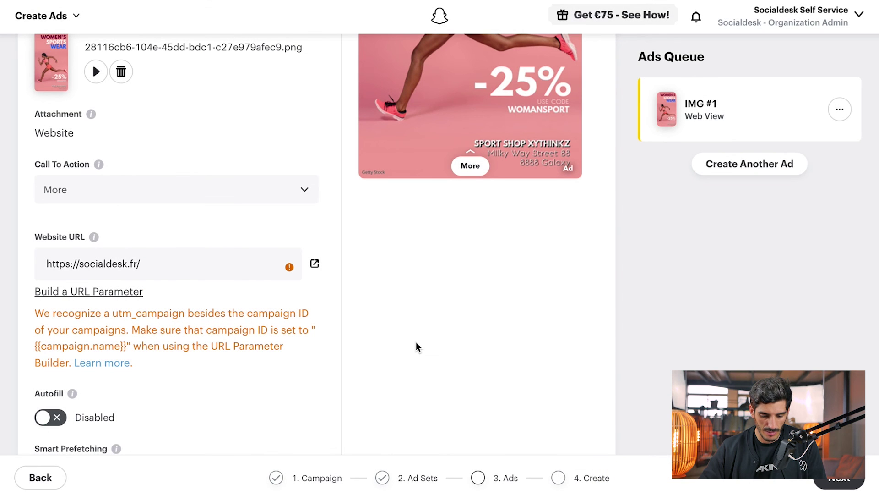
- Read the explanation of Autofill, then examine the Smart Prefetching setting and the rest of the IMG #1 ad design
{"action": "scroll", "coordinate": [151, 325], "scroll_direction": "down", "scroll_amount": 2}
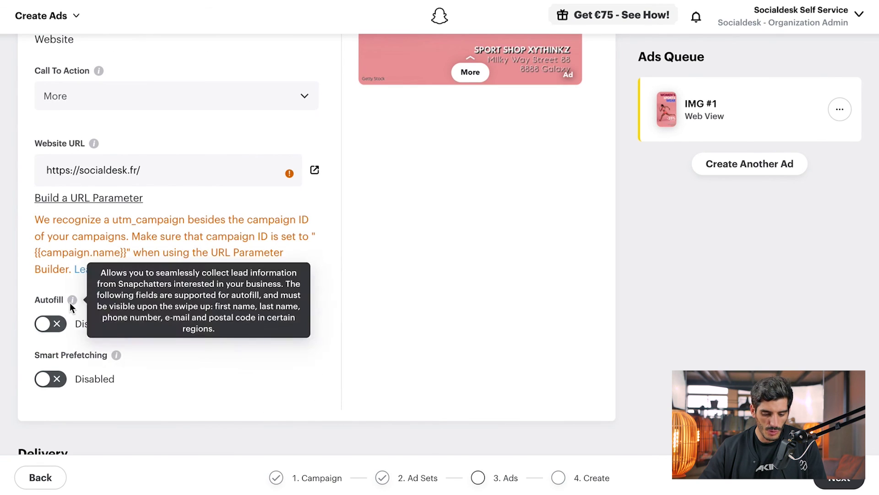
{"action": "scroll", "coordinate": [148, 355], "scroll_direction": "up", "scroll_amount": 2}
{"action": "scroll", "coordinate": [149, 355], "scroll_direction": "down", "scroll_amount": 3}
{"action": "scroll", "coordinate": [148, 351], "scroll_direction": "down", "scroll_amount": 1}
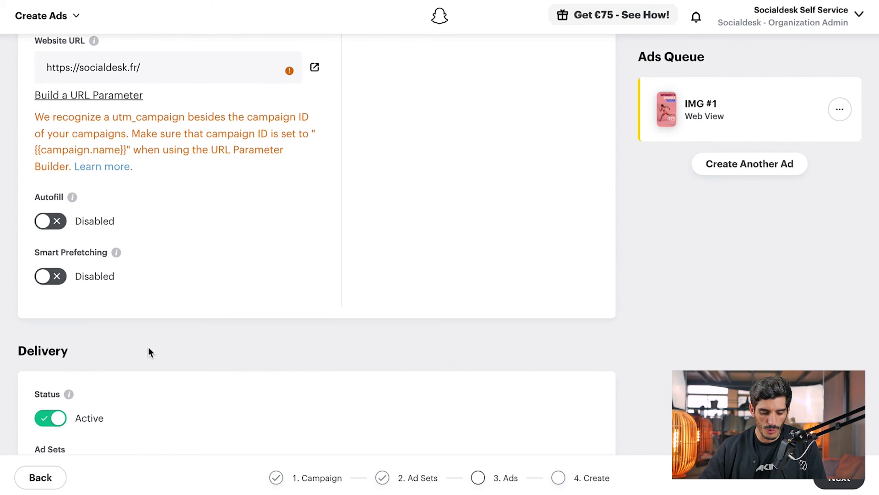
{"action": "scroll", "coordinate": [148, 352], "scroll_direction": "down", "scroll_amount": 1}
{"action": "scroll", "coordinate": [149, 352], "scroll_direction": "up", "scroll_amount": 4}
{"action": "scroll", "coordinate": [148, 352], "scroll_direction": "up", "scroll_amount": 7}
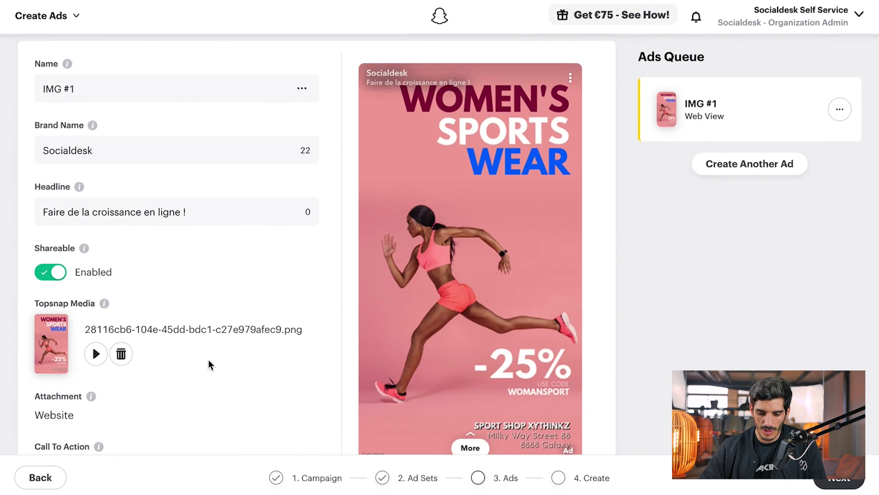
{"action": "scroll", "coordinate": [499, 255], "scroll_direction": "up", "scroll_amount": 2}
{"action": "scroll", "coordinate": [574, 158], "scroll_direction": "down", "scroll_amount": 9}
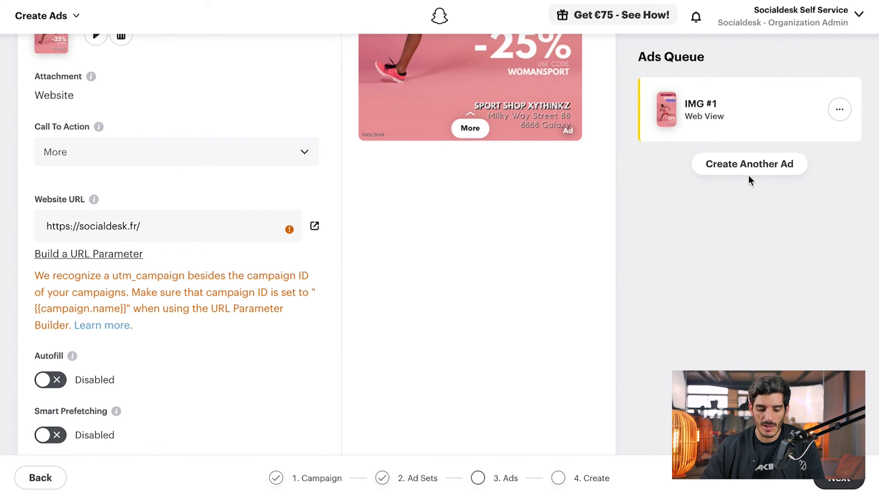
- Duplicate the IMG #1 ad in the Ads Queue
{"action": "left_click", "coordinate": [842, 111]}
{"action": "left_click", "coordinate": [715, 199]}
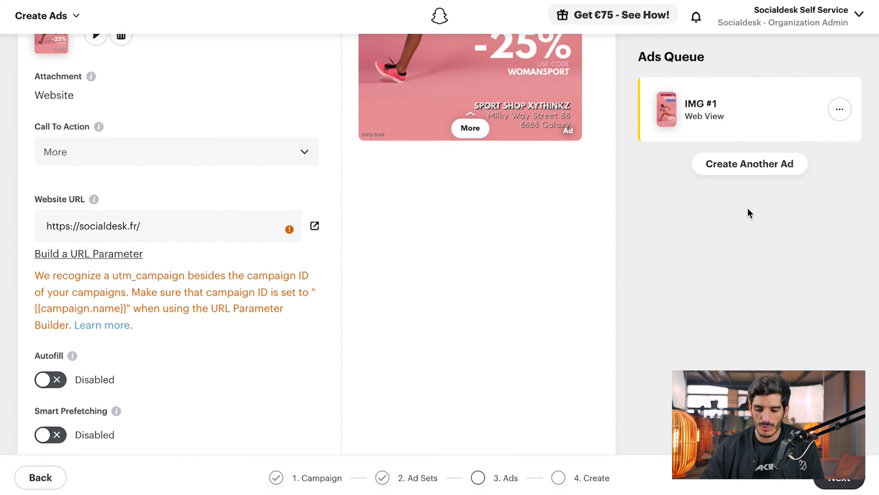
{"action": "left_click", "coordinate": [841, 111]}
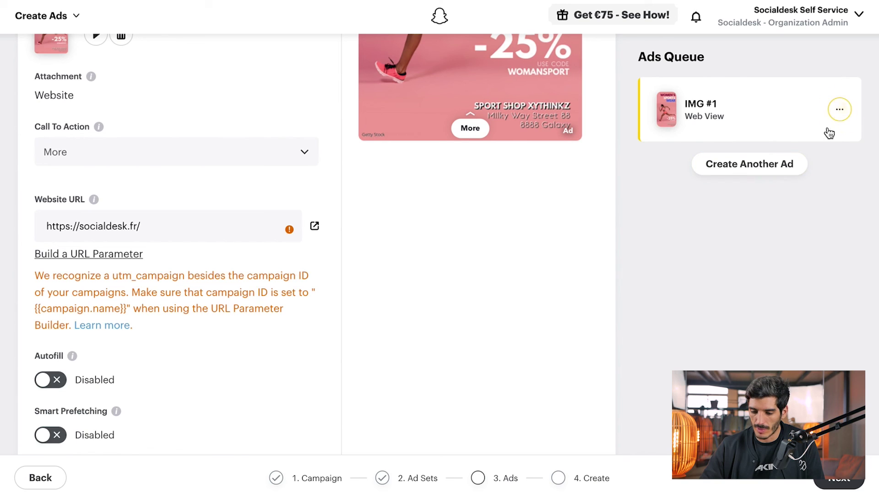
{"action": "left_click", "coordinate": [808, 151]}
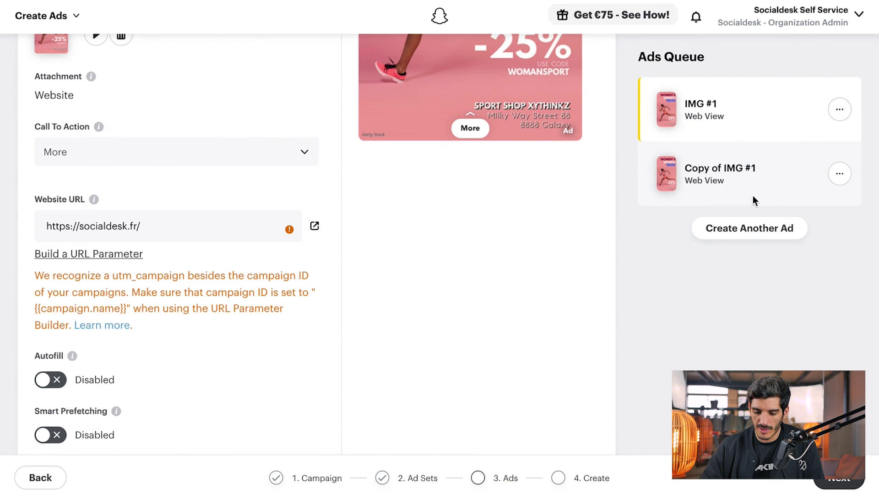
- Open the duplicated ad and rename it IMG #2
{"action": "left_click", "coordinate": [736, 173]}
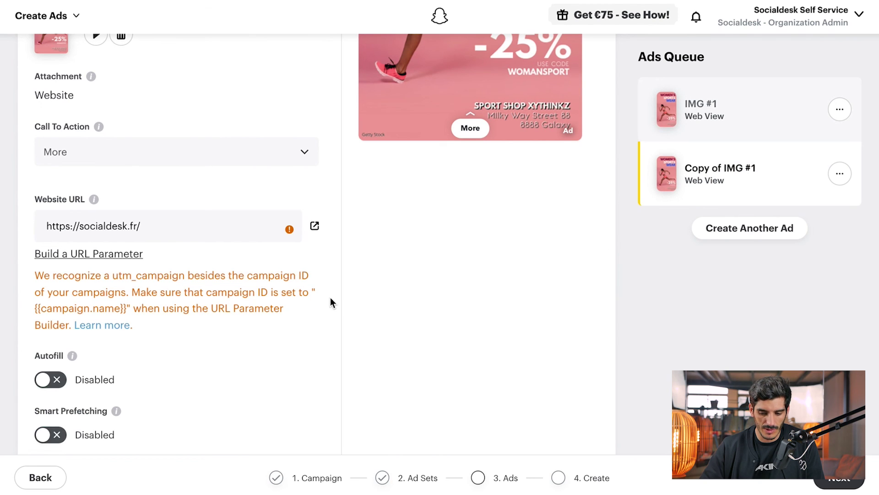
{"action": "scroll", "coordinate": [330, 301], "scroll_direction": "up", "scroll_amount": 8}
{"action": "left_click", "coordinate": [133, 177]}
{"action": "left_click_drag", "start_coordinate": [81, 177], "coordinate": [38, 177]}
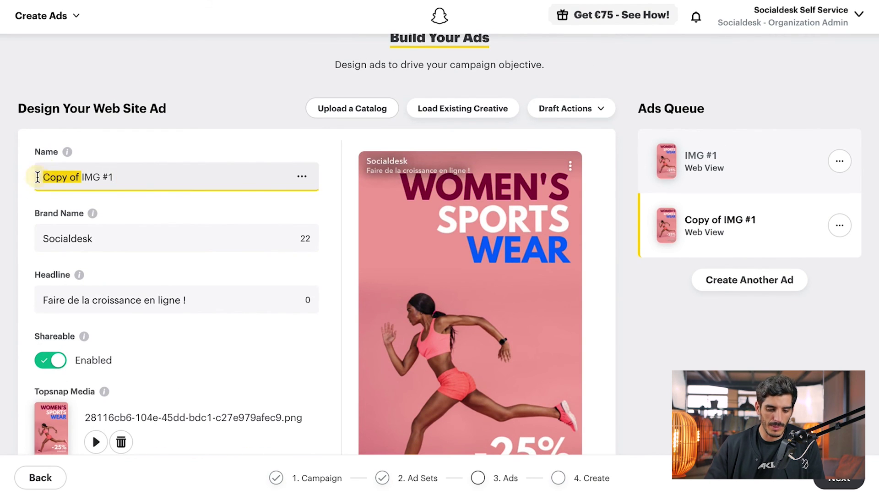
{"action": "key", "text": "BackSpace"}
{"action": "key", "text": "BackSpace"}
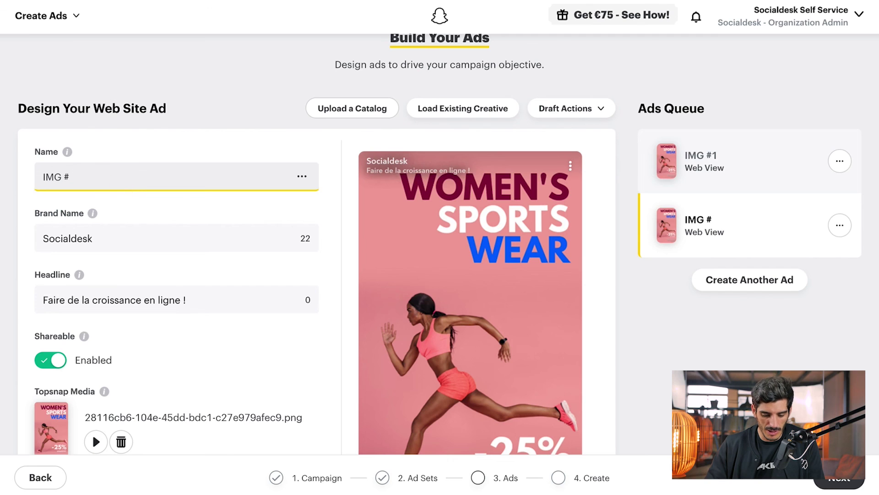
{"action": "type", "text": "2"}
{"action": "left_click", "coordinate": [179, 230]}
- Examine the IMG #2 ad's design and its Delivery settings, including status, ad sets, Impression Tags and Swipe Up Tags
{"action": "scroll", "coordinate": [130, 268], "scroll_direction": "down", "scroll_amount": 3}
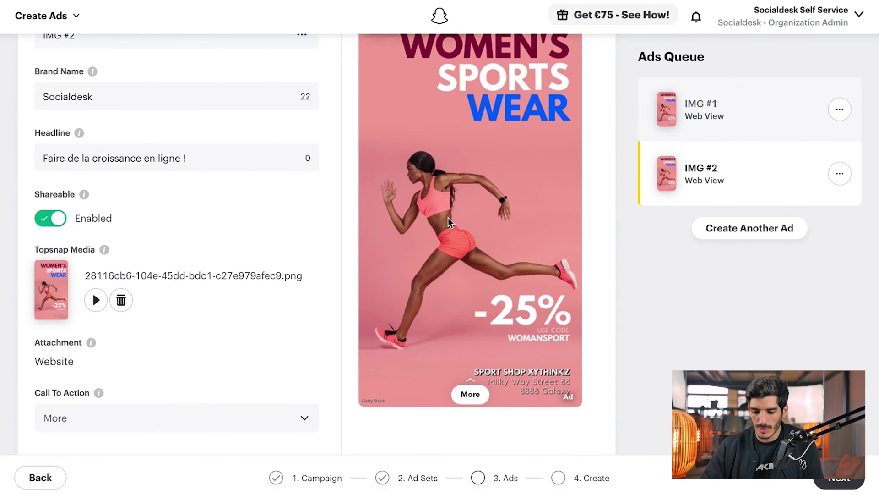
{"action": "scroll", "coordinate": [448, 217], "scroll_direction": "up", "scroll_amount": 2}
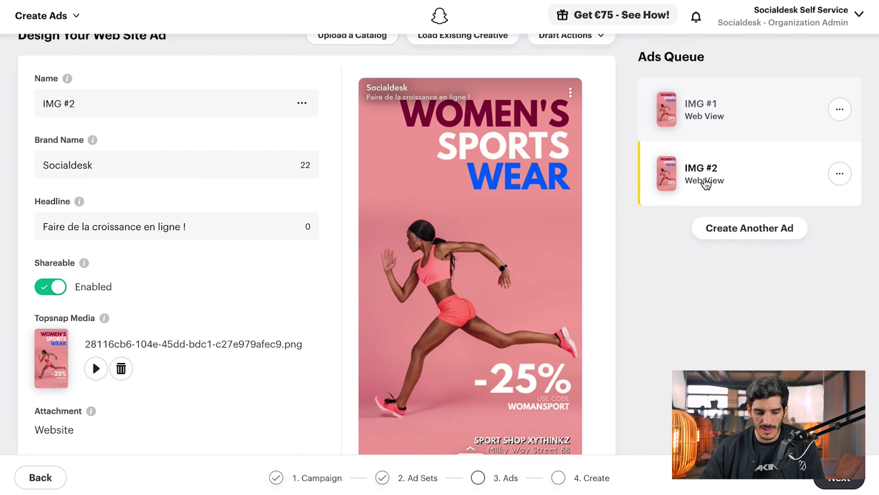
{"action": "scroll", "coordinate": [706, 182], "scroll_direction": "down", "scroll_amount": 10}
{"action": "scroll", "coordinate": [250, 301], "scroll_direction": "down", "scroll_amount": 3}
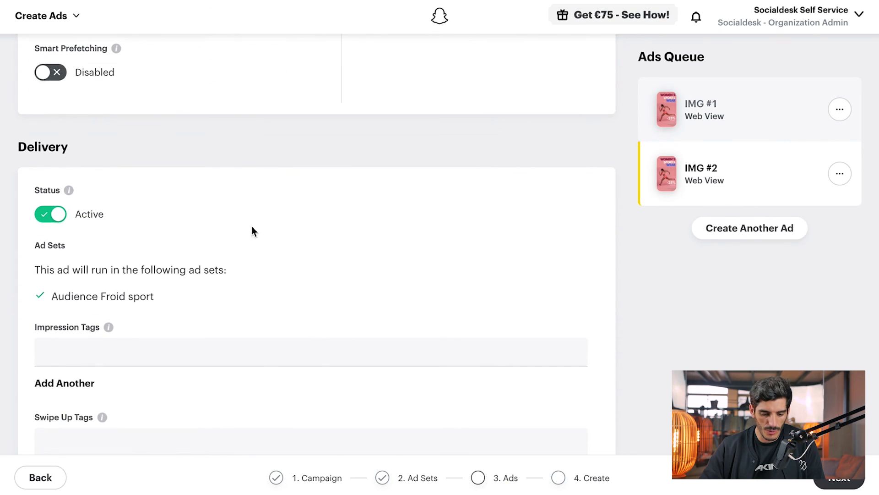
{"action": "scroll", "coordinate": [135, 273], "scroll_direction": "down", "scroll_amount": 1}
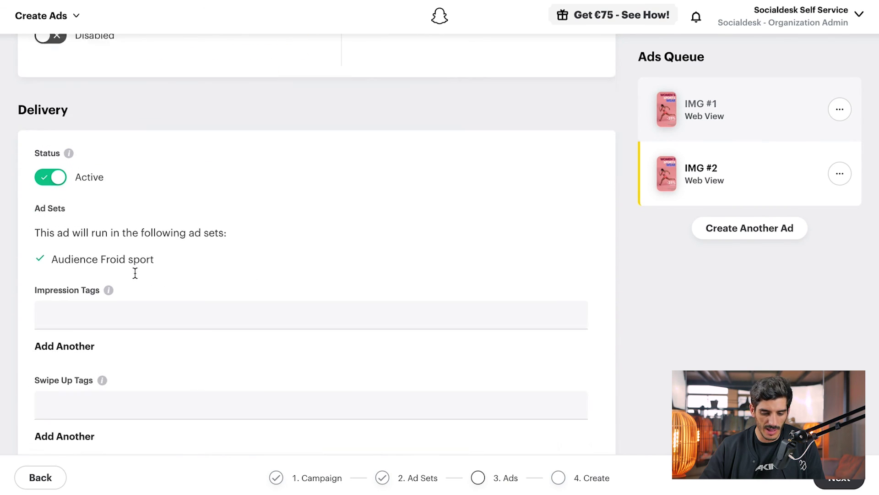
{"action": "left_click", "coordinate": [127, 287]}
{"action": "left_click", "coordinate": [87, 220]}
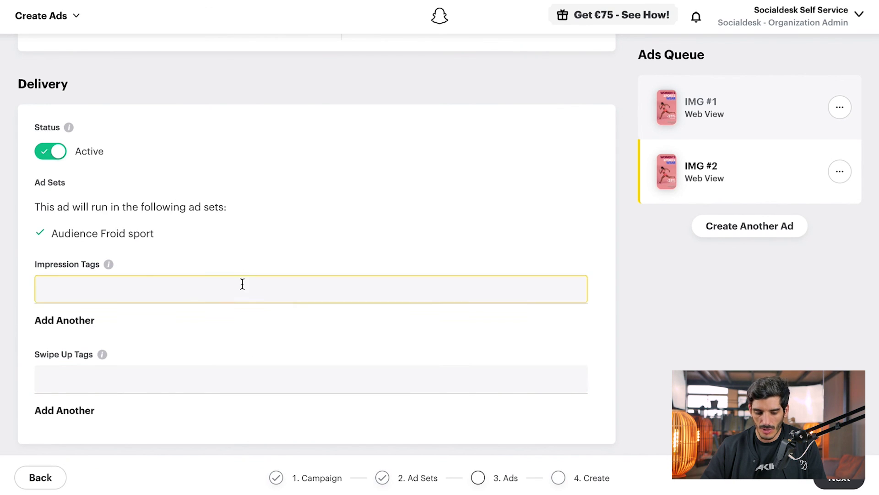
- Continue to Review & Publish and check the Broad traffic froid campaign, the Audience Froid sport ad set and both ad previews
{"action": "left_click", "coordinate": [837, 480]}
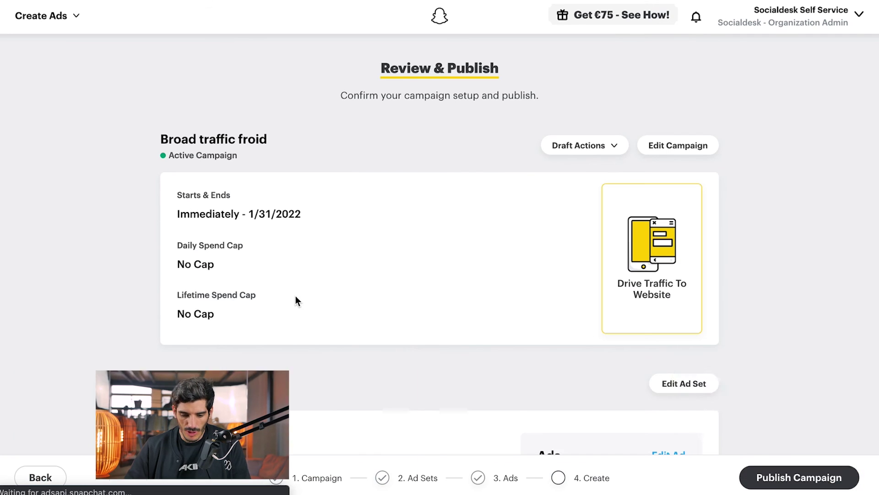
{"action": "scroll", "coordinate": [295, 296], "scroll_direction": "down", "scroll_amount": 1}
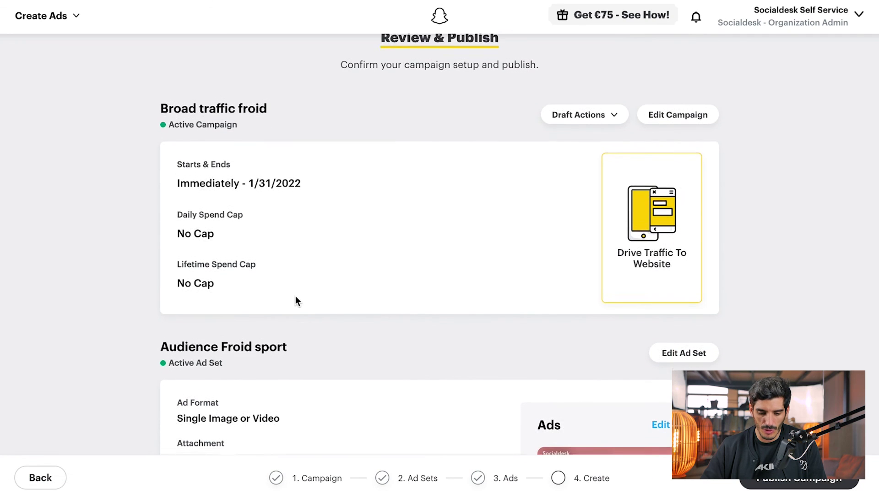
{"action": "scroll", "coordinate": [289, 314], "scroll_direction": "down", "scroll_amount": 5}
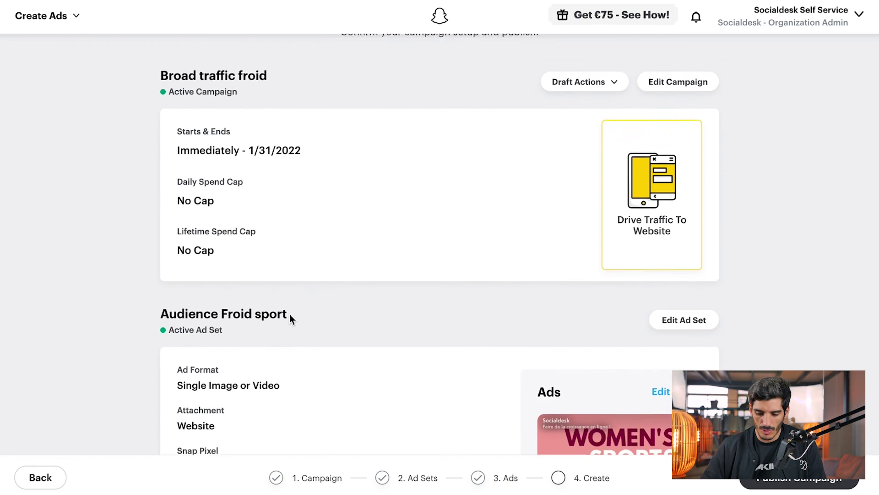
{"action": "scroll", "coordinate": [215, 326], "scroll_direction": "down", "scroll_amount": 6}
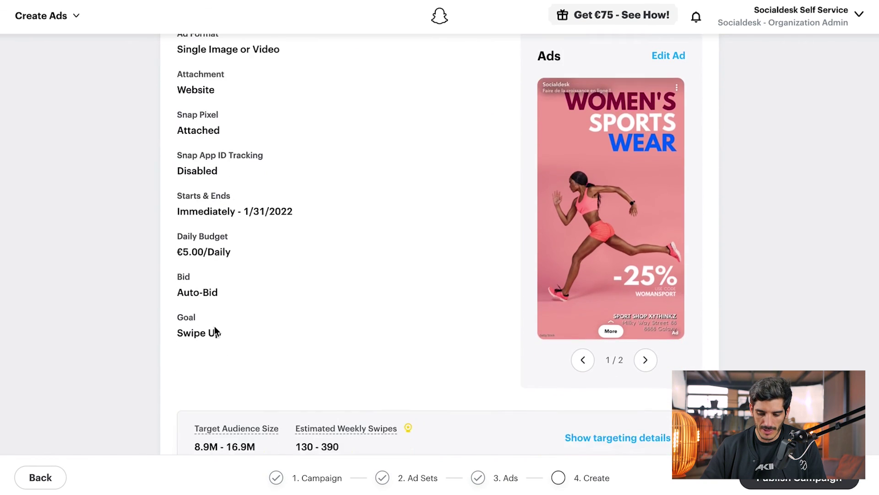
{"action": "scroll", "coordinate": [214, 326], "scroll_direction": "up", "scroll_amount": 3}
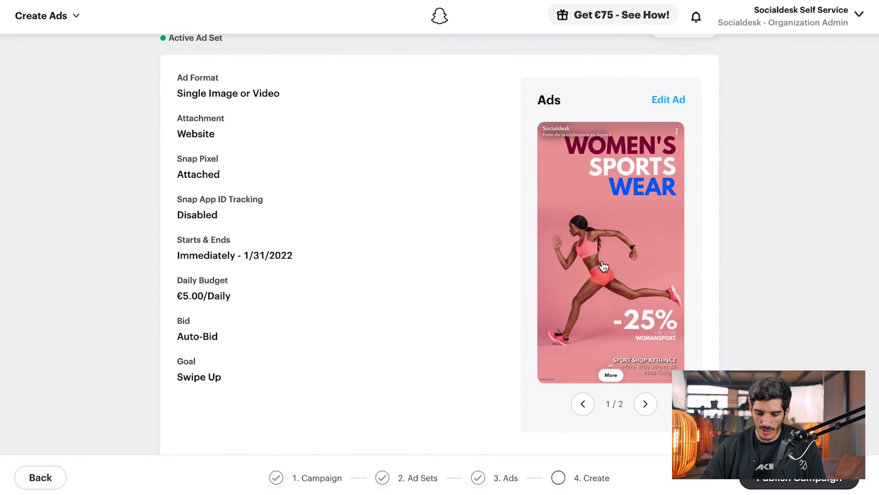
{"action": "left_click", "coordinate": [646, 410]}
{"action": "left_click", "coordinate": [583, 404]}
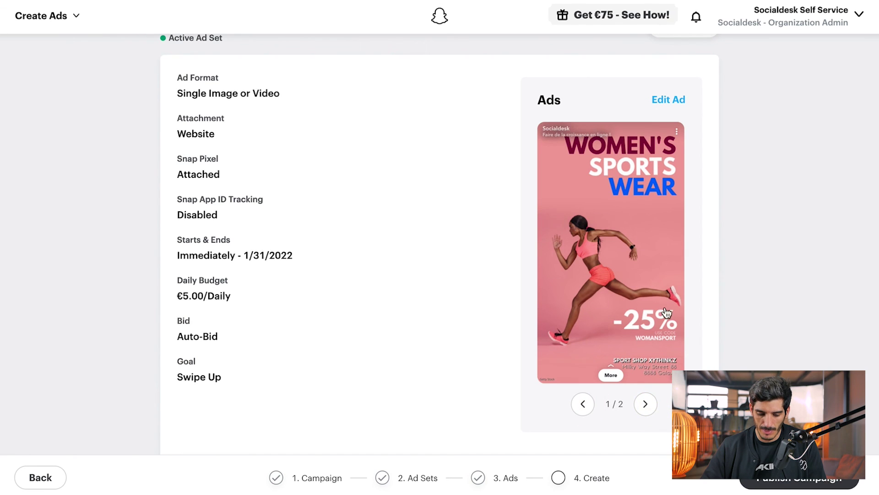
{"action": "scroll", "coordinate": [630, 234], "scroll_direction": "down", "scroll_amount": 5}
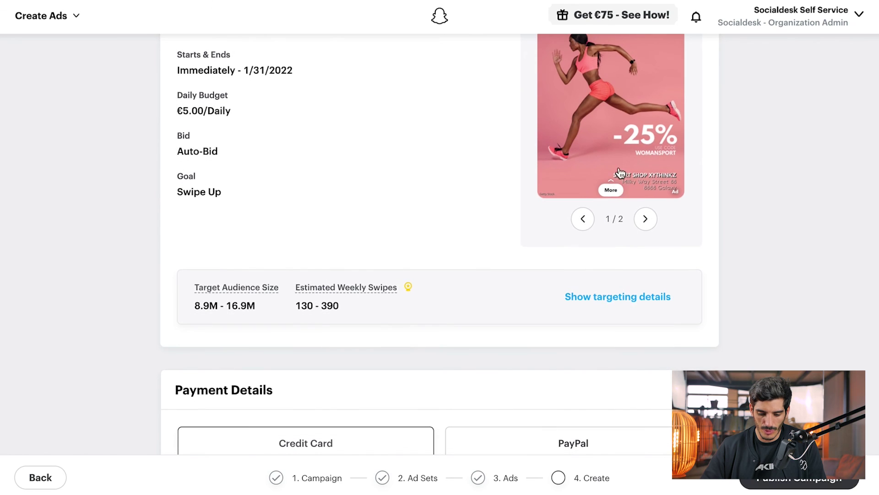
{"action": "scroll", "coordinate": [424, 230], "scroll_direction": "down", "scroll_amount": 4}
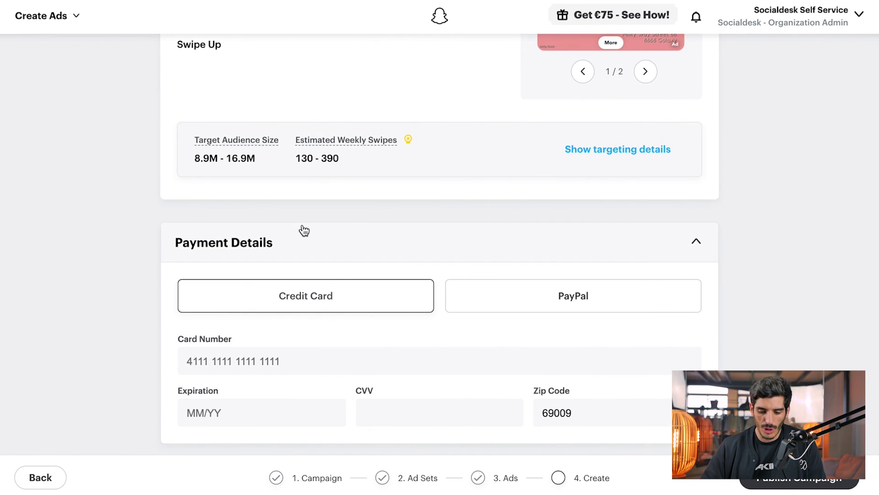
- Compare the PayPal and Credit Card payment options, choose Credit Card and fill in the card number, expiration, CVV and zip code
{"action": "left_click", "coordinate": [530, 302]}
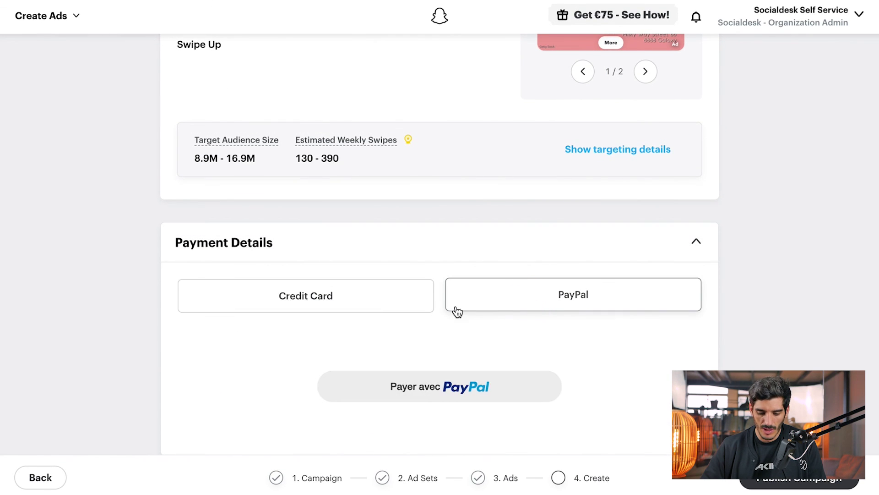
{"action": "left_click", "coordinate": [368, 304]}
{"action": "left_click", "coordinate": [508, 309]}
{"action": "left_click", "coordinate": [381, 301]}
{"action": "left_click", "coordinate": [350, 348]}
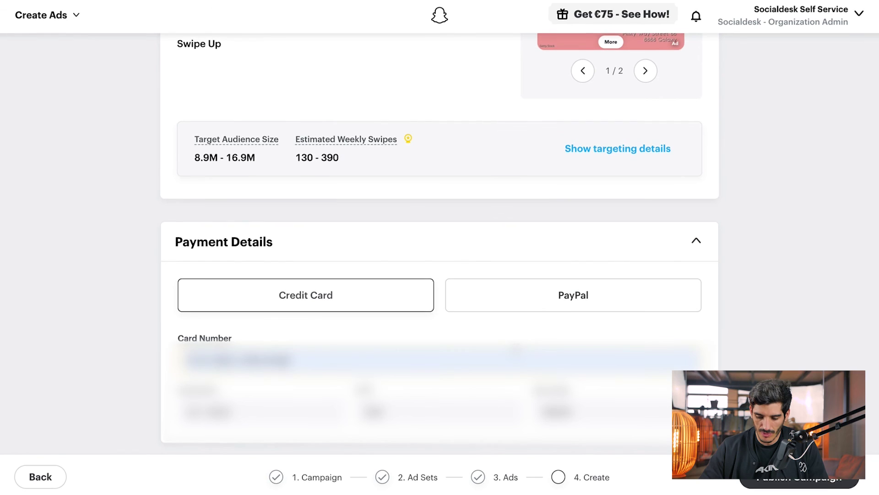
- Publish the campaign and go to its management page to view its ad set
{"action": "left_click", "coordinate": [778, 477]}
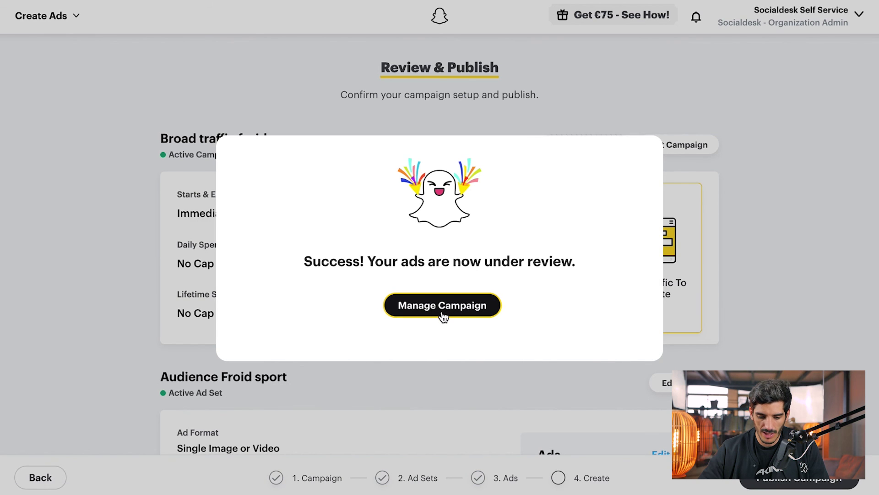
{"action": "left_click", "coordinate": [443, 313]}
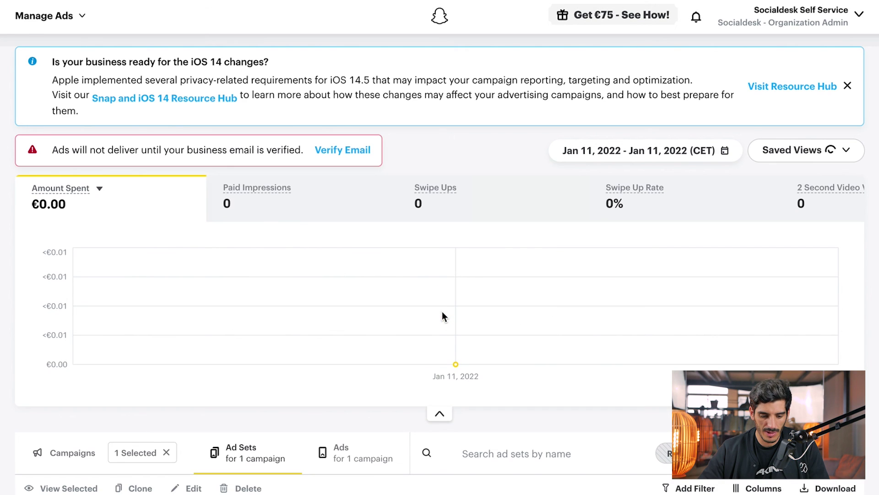
{"action": "scroll", "coordinate": [381, 250], "scroll_direction": "down", "scroll_amount": 3}
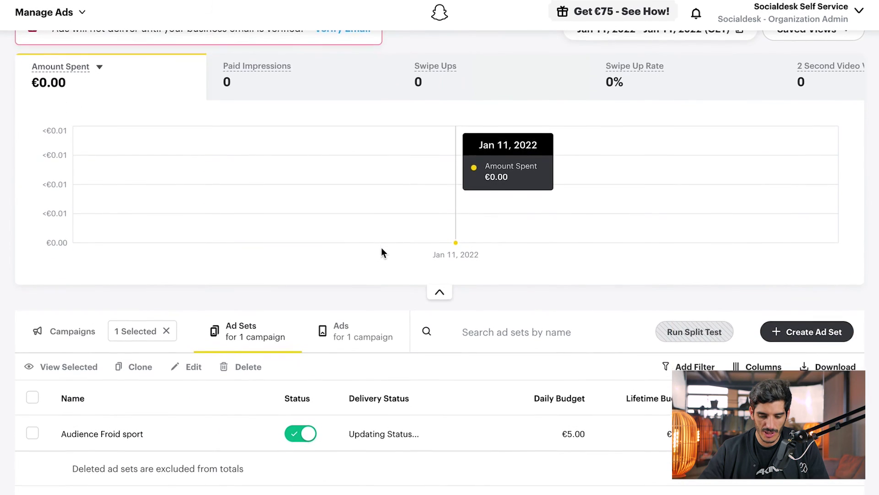
{"action": "scroll", "coordinate": [381, 247], "scroll_direction": "up", "scroll_amount": 3}
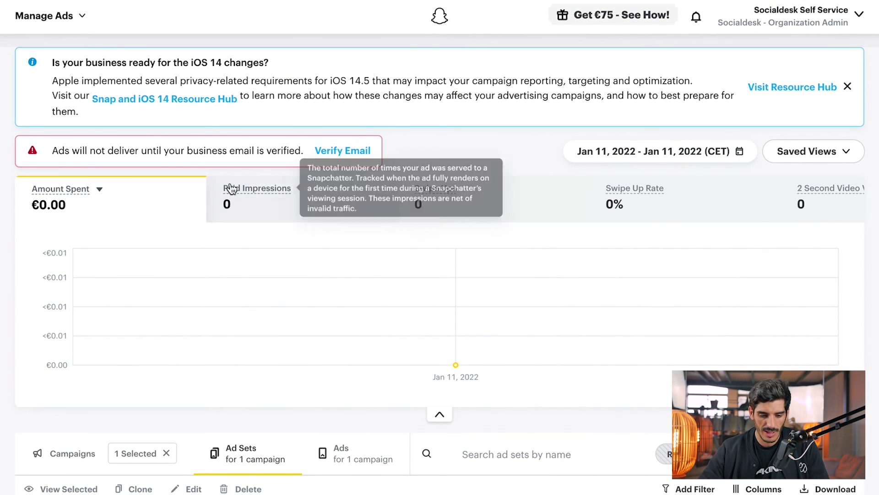
- Reopen the Manage Ads overview and look through the Campaigns, Ad Sets and Ads lists, ending on Campaigns
{"action": "left_click", "coordinate": [66, 16]}
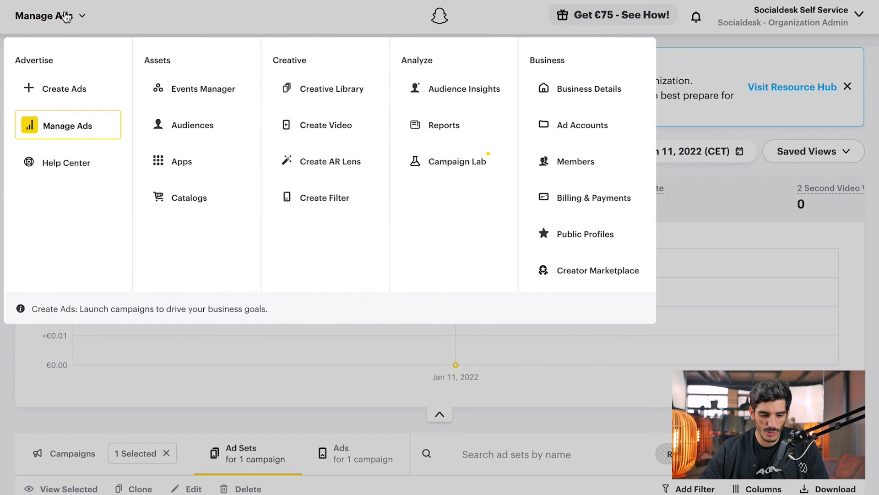
{"action": "left_click", "coordinate": [70, 131]}
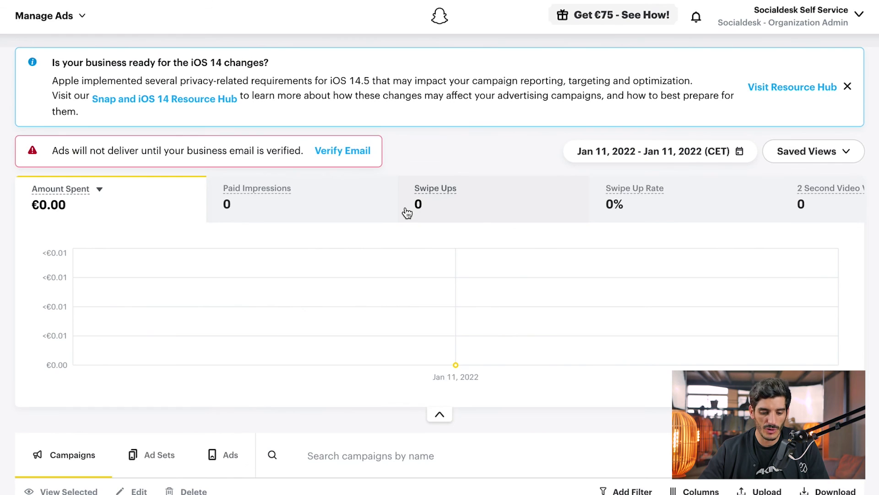
{"action": "scroll", "coordinate": [407, 212], "scroll_direction": "down", "scroll_amount": 1}
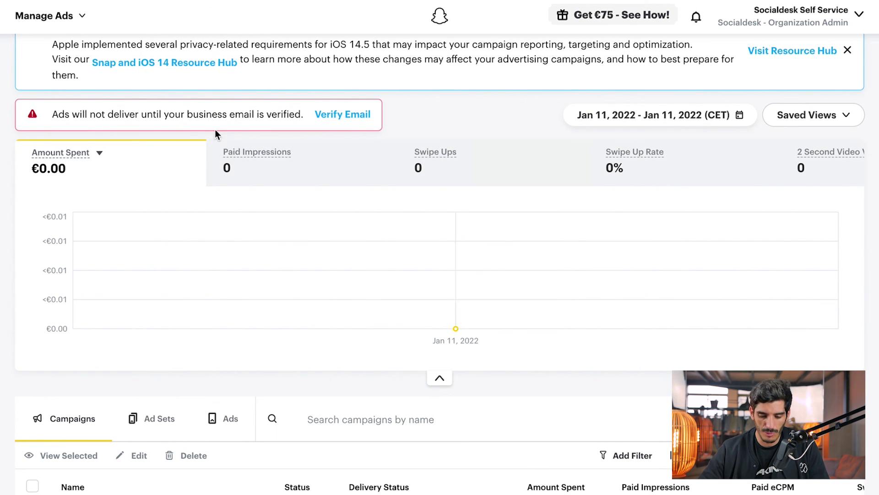
{"action": "scroll", "coordinate": [354, 279], "scroll_direction": "down", "scroll_amount": 2}
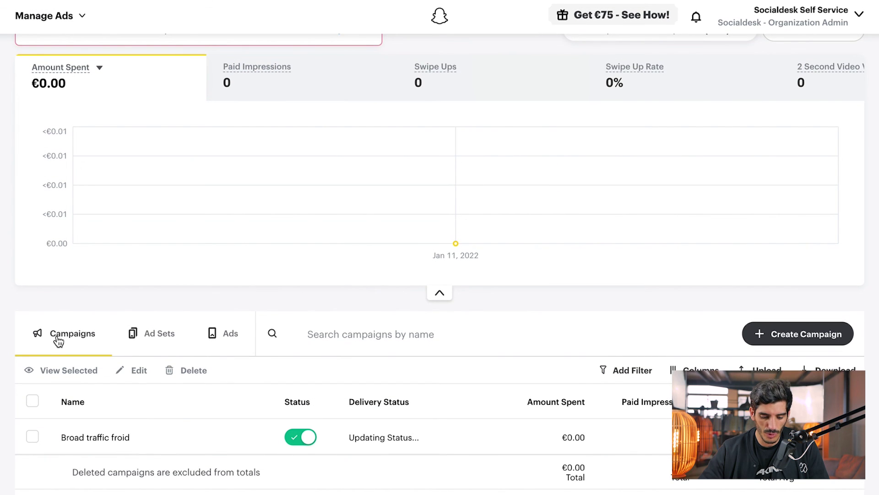
{"action": "left_click", "coordinate": [156, 336]}
{"action": "left_click", "coordinate": [228, 339]}
{"action": "scroll", "coordinate": [227, 337], "scroll_direction": "down", "scroll_amount": 1}
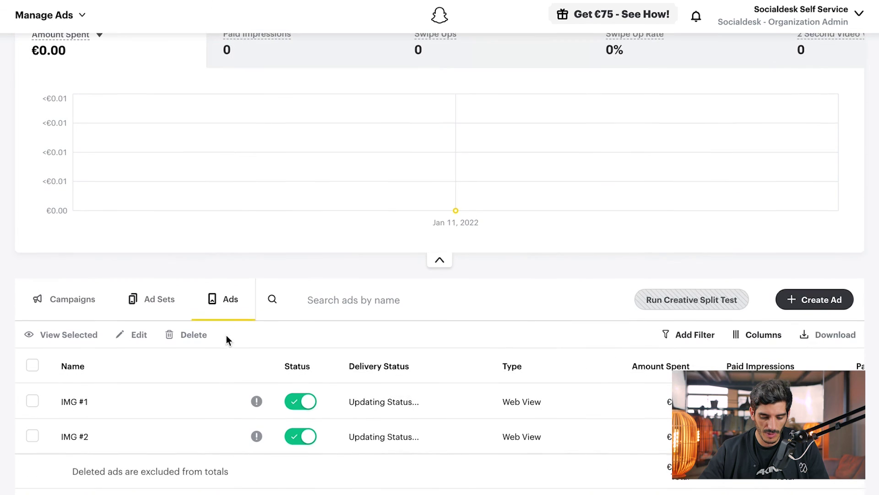
{"action": "left_click", "coordinate": [156, 303]}
{"action": "left_click", "coordinate": [70, 334]}
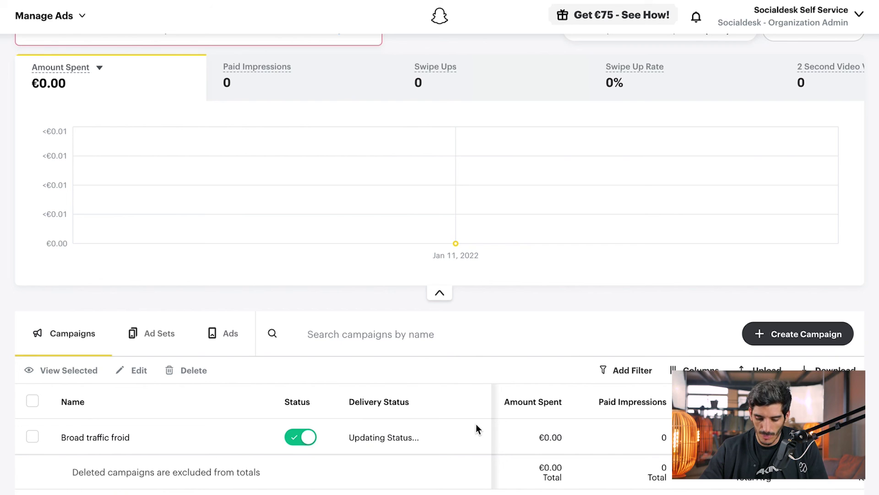
- Examine the Broad traffic froid campaign's metric columns, from Amount Spent and Paid Impressions across to Swipe Ups and eCPSU
{"action": "scroll", "coordinate": [570, 438], "scroll_direction": "right", "scroll_amount": 2}
{"action": "scroll", "coordinate": [570, 439], "scroll_direction": "right", "scroll_amount": 5}
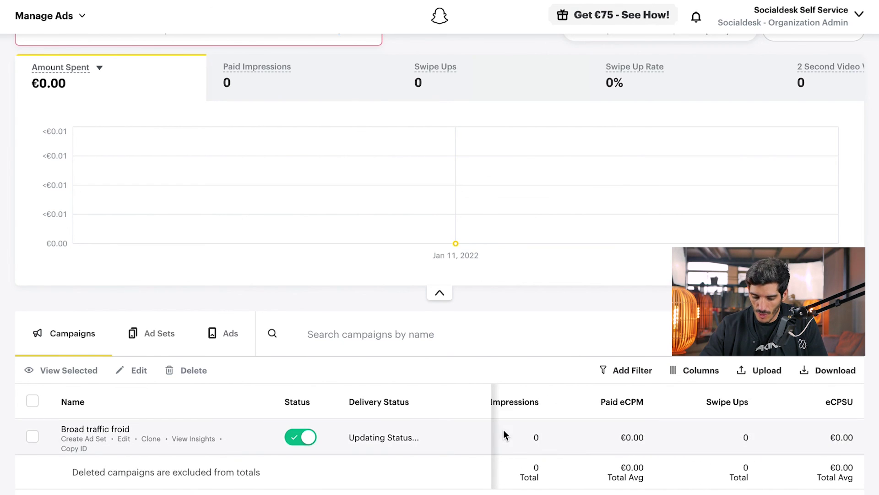
{"action": "scroll", "coordinate": [552, 433], "scroll_direction": "left", "scroll_amount": 7}
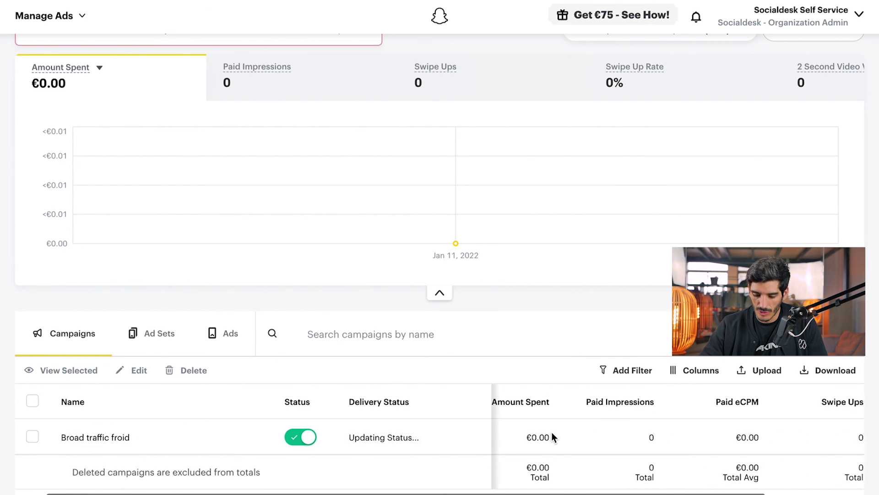
{"action": "scroll", "coordinate": [724, 435], "scroll_direction": "right", "scroll_amount": 8}
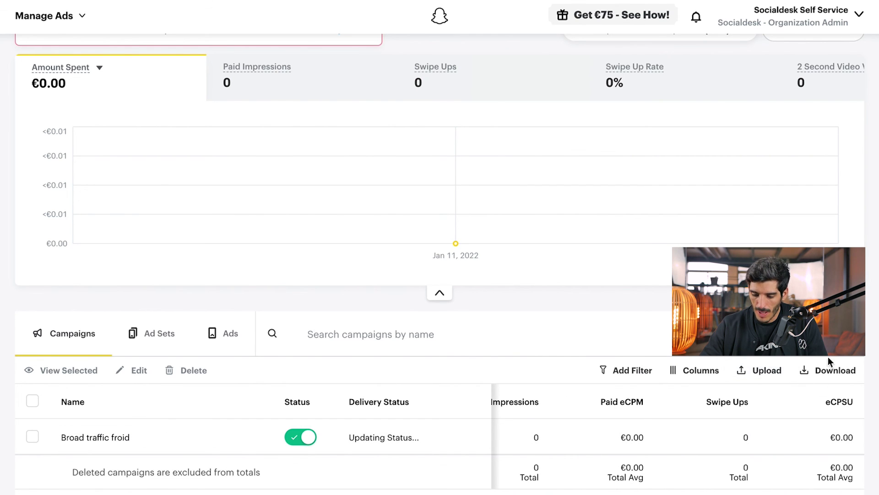
- Browse the metrics available in Customize Columns, from Details and Delivery to App Installs and Conversions, and close it without changes
{"action": "left_click", "coordinate": [700, 370]}
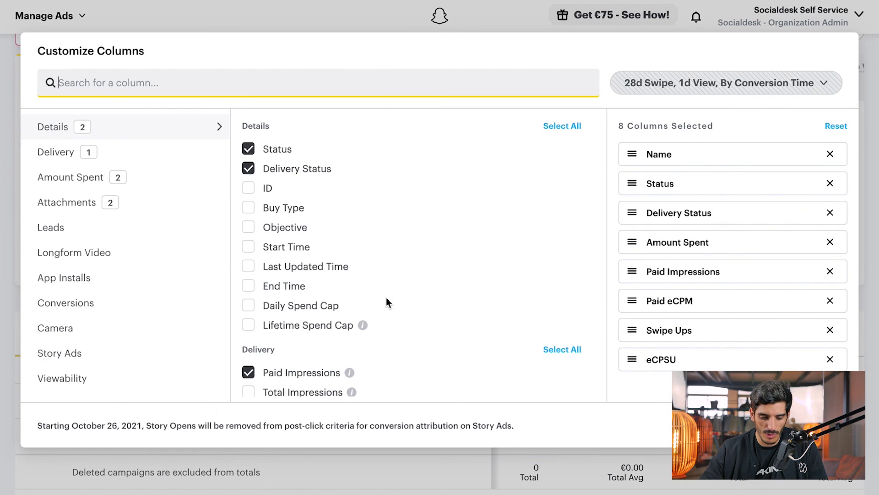
{"action": "scroll", "coordinate": [387, 303], "scroll_direction": "down", "scroll_amount": 3}
{"action": "scroll", "coordinate": [386, 301], "scroll_direction": "down", "scroll_amount": 5}
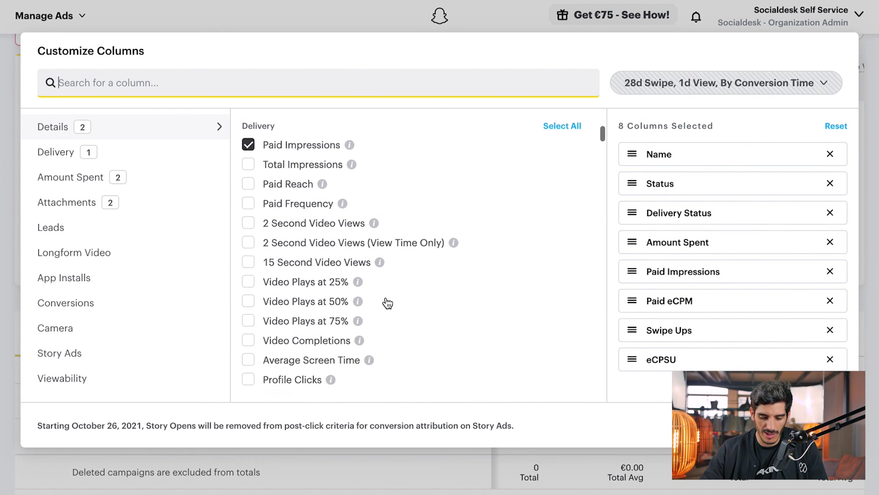
{"action": "scroll", "coordinate": [367, 303], "scroll_direction": "up", "scroll_amount": 2}
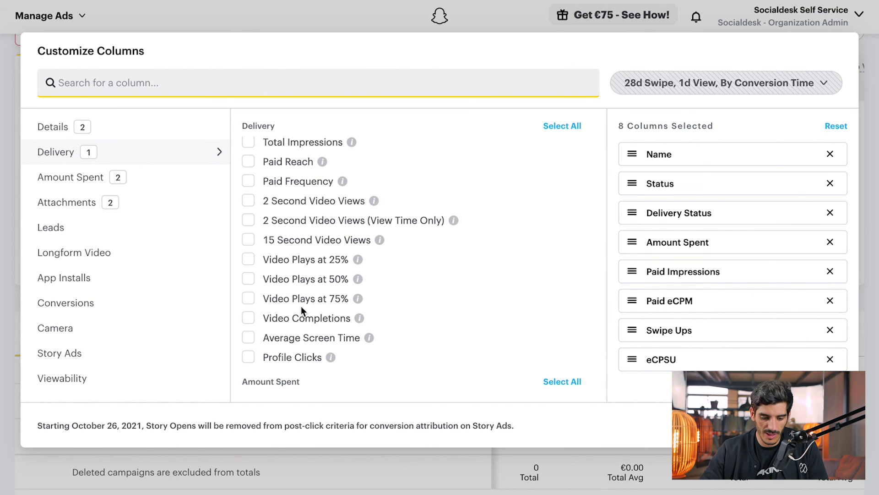
{"action": "scroll", "coordinate": [301, 308], "scroll_direction": "down", "scroll_amount": 4}
{"action": "scroll", "coordinate": [301, 305], "scroll_direction": "down", "scroll_amount": 6}
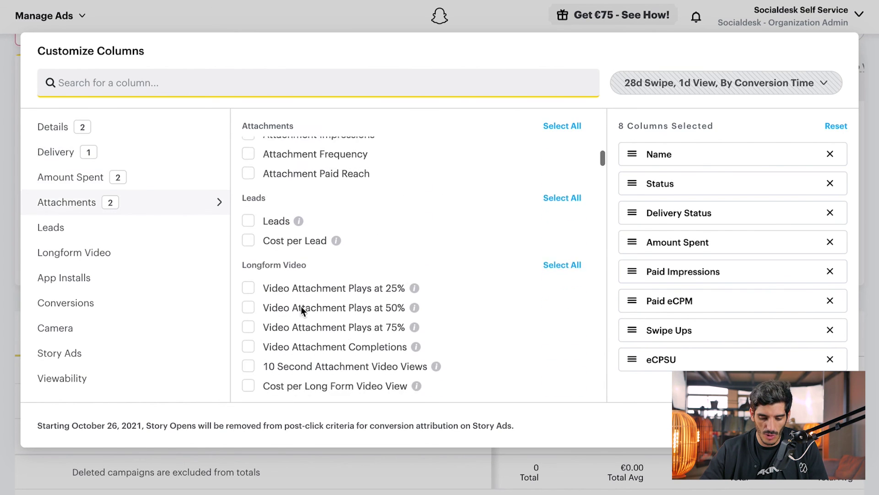
{"action": "scroll", "coordinate": [301, 306], "scroll_direction": "down", "scroll_amount": 4}
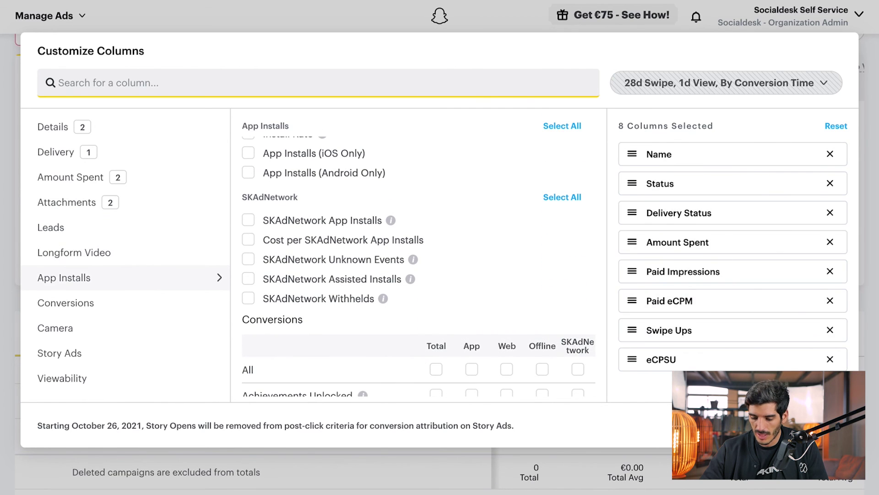
{"action": "left_click", "coordinate": [655, 450]}
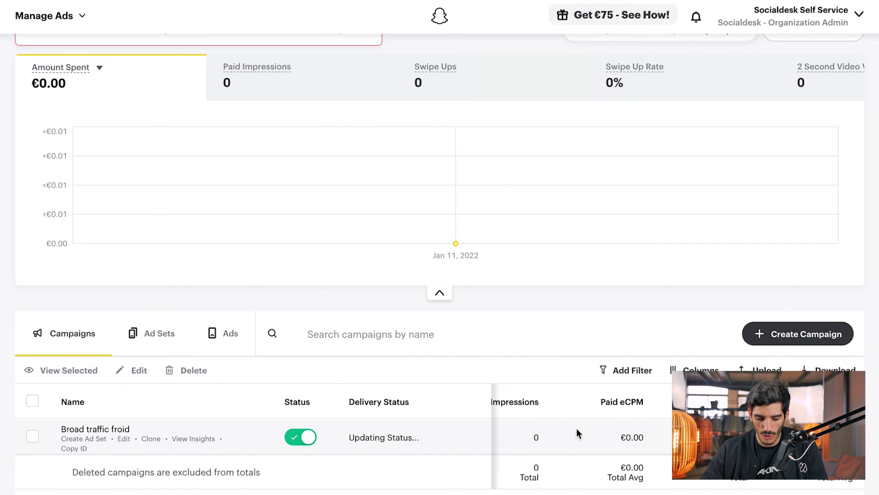
- View the Ad Sets list, then examine the IMG #1 and IMG #2 ads and their metric columns in the Ads list
{"action": "left_click", "coordinate": [160, 335]}
{"action": "left_click", "coordinate": [228, 336]}
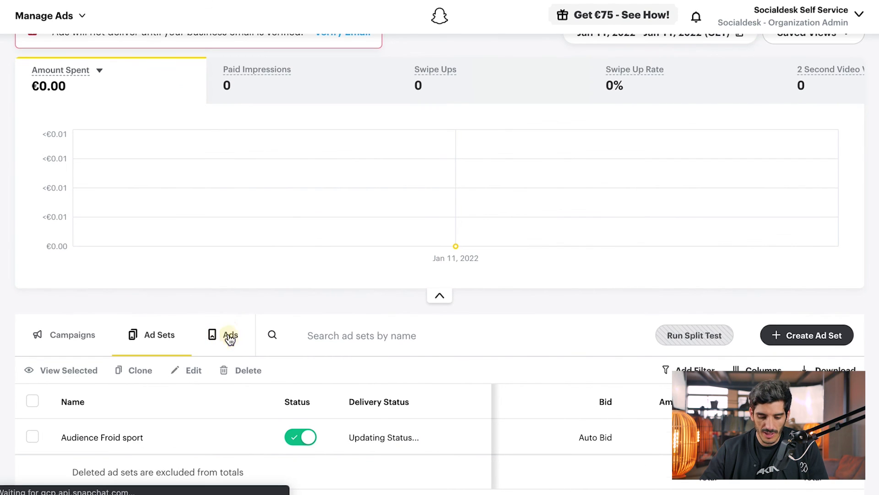
{"action": "scroll", "coordinate": [626, 438], "scroll_direction": "down", "scroll_amount": 1}
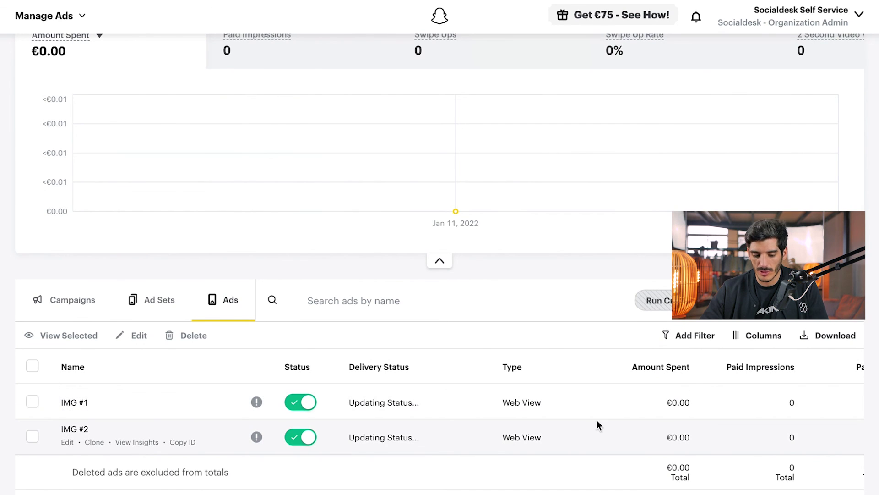
{"action": "scroll", "coordinate": [673, 400], "scroll_direction": "right", "scroll_amount": 5}
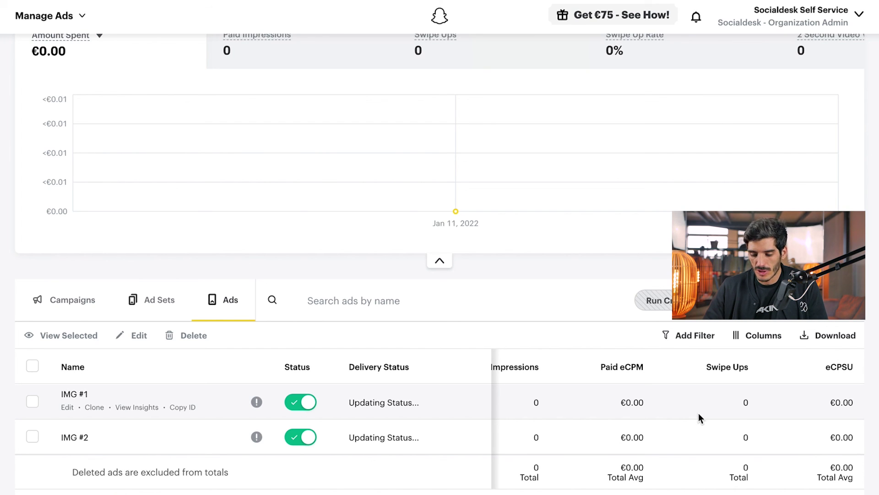
{"action": "left_click", "coordinate": [139, 335]}
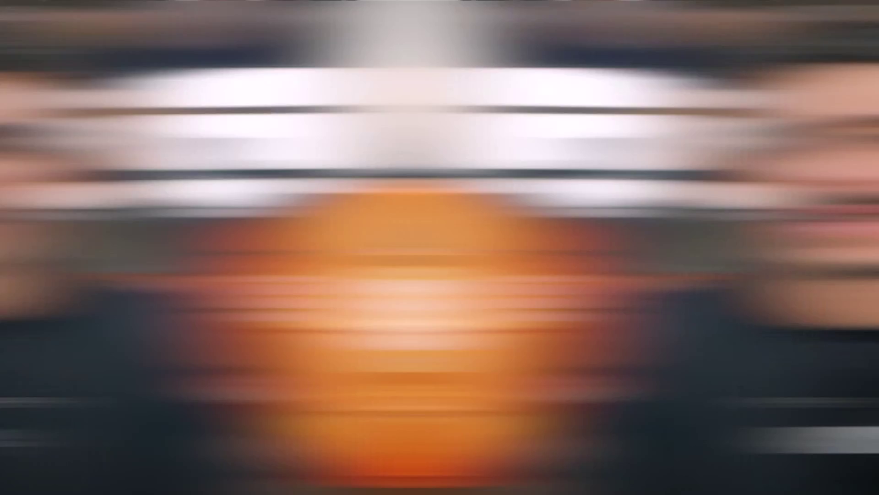